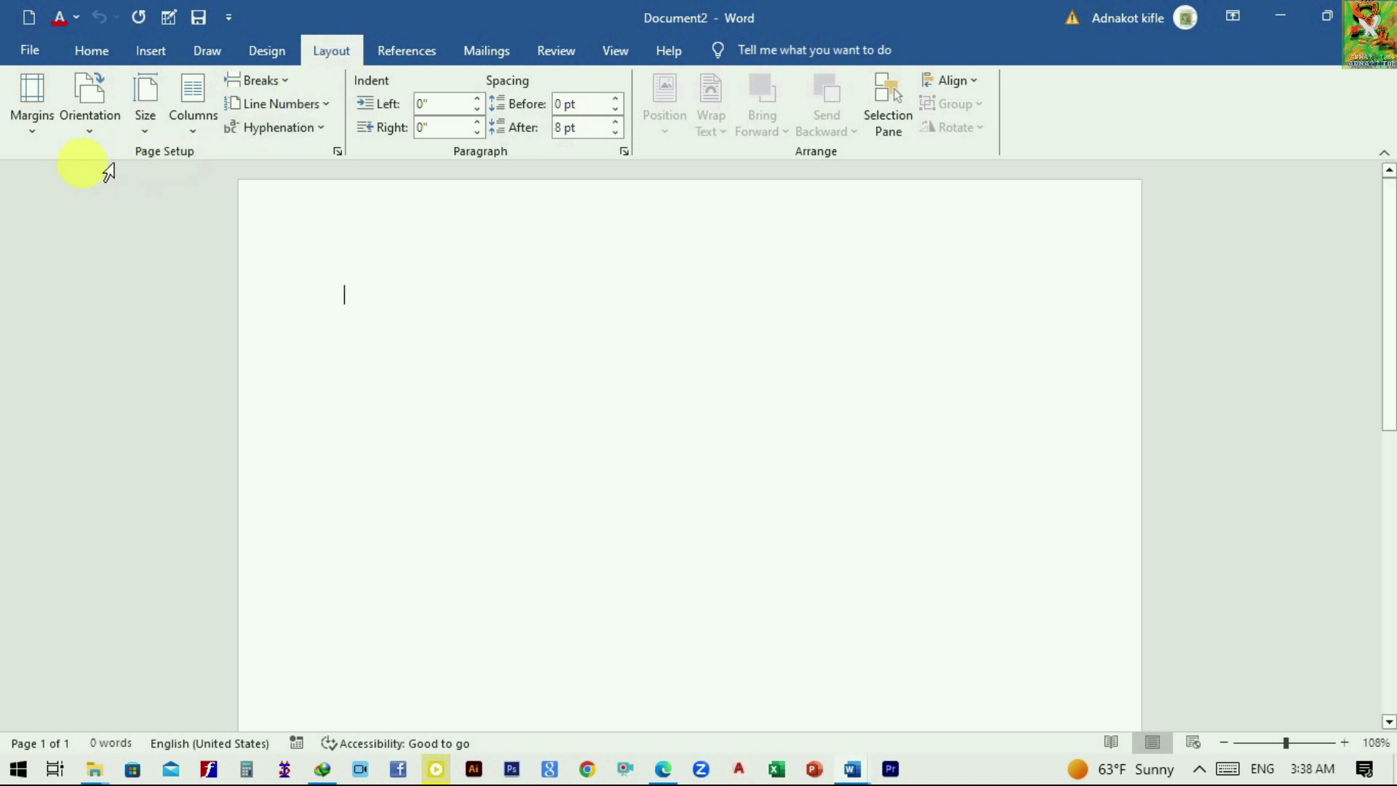
- Set the page margins to Narrow and the paper to a custom size 6 inches wide and 4 inches high
{"action": "left_click", "coordinate": [29, 135]}
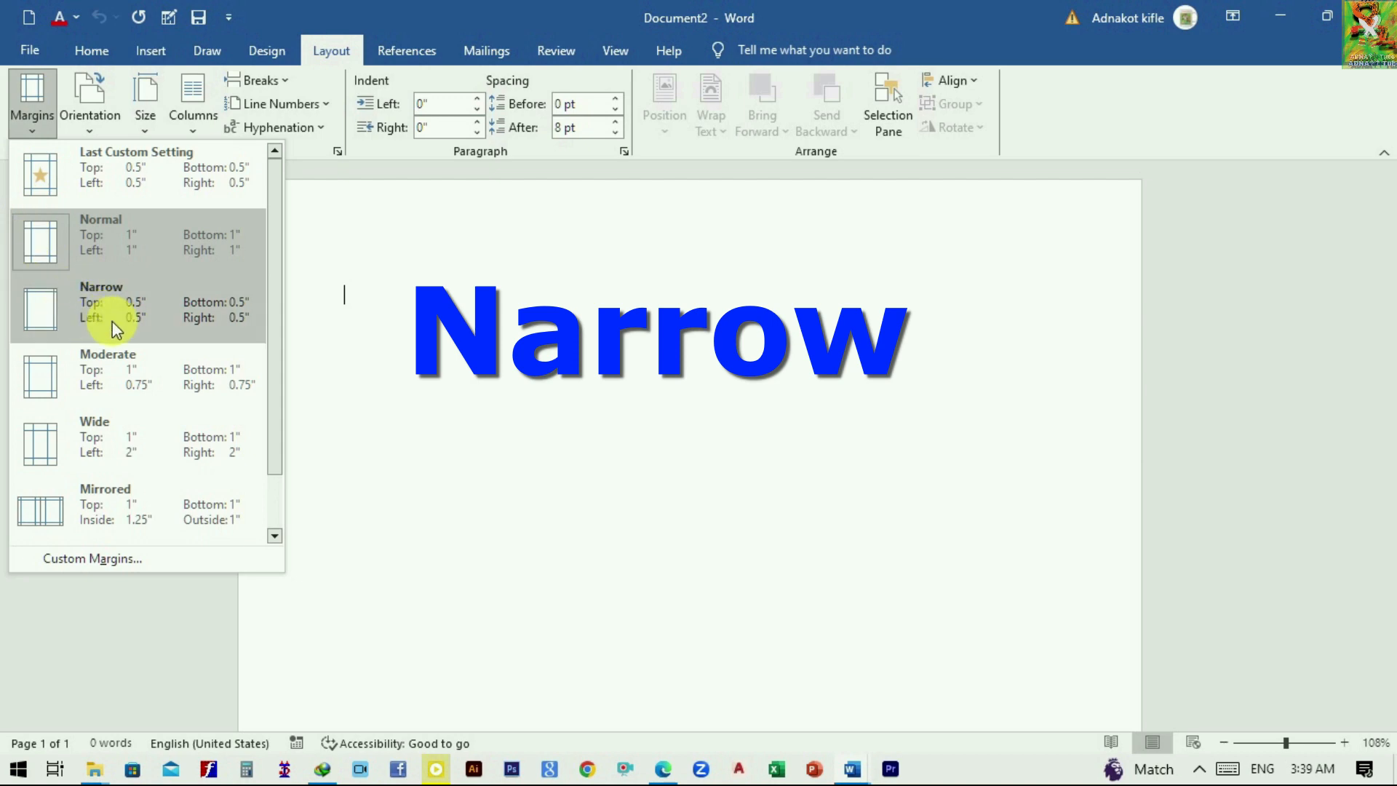
{"action": "left_click", "coordinate": [46, 310]}
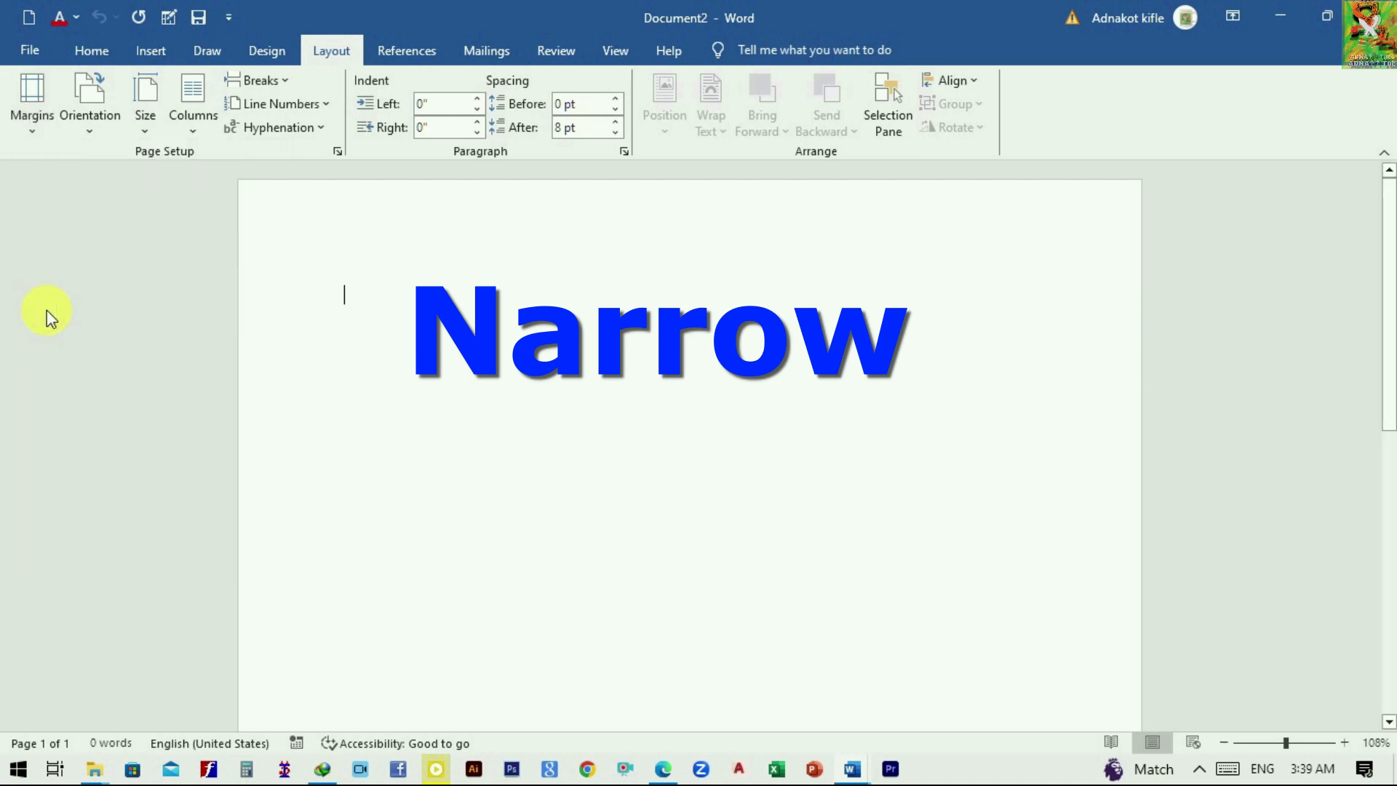
{"action": "left_click", "coordinate": [145, 133]}
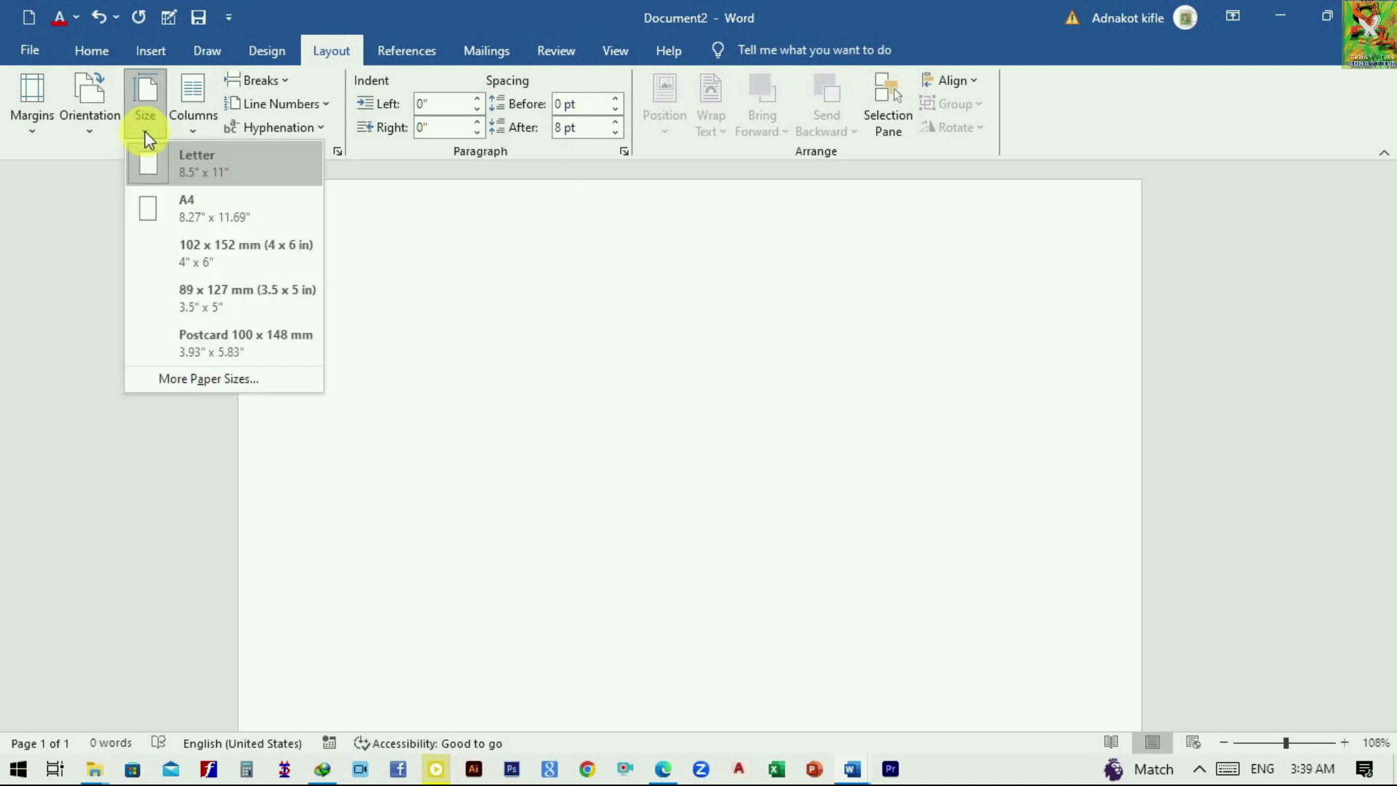
{"action": "left_click", "coordinate": [237, 391]}
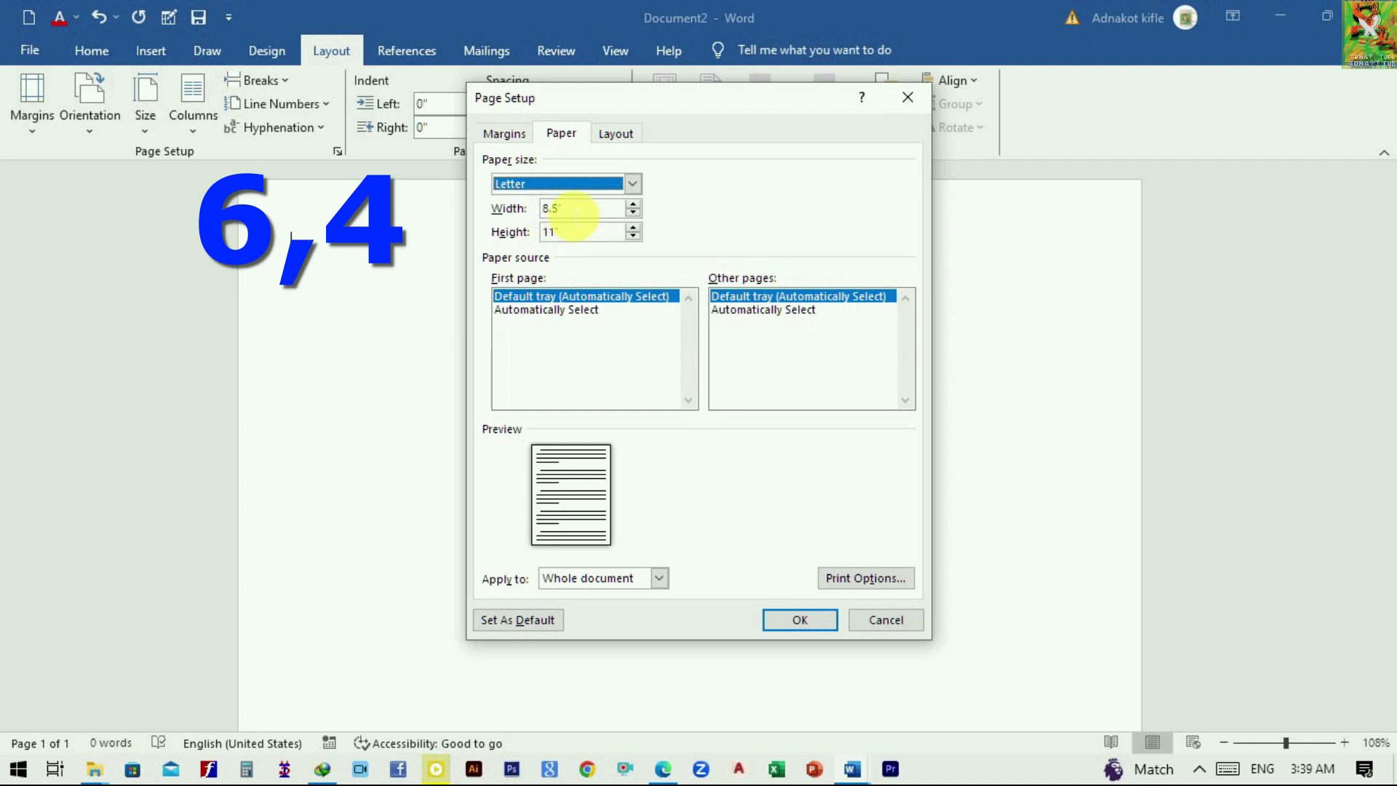
{"action": "double_click", "coordinate": [575, 215]}
{"action": "type", "text": "6"}
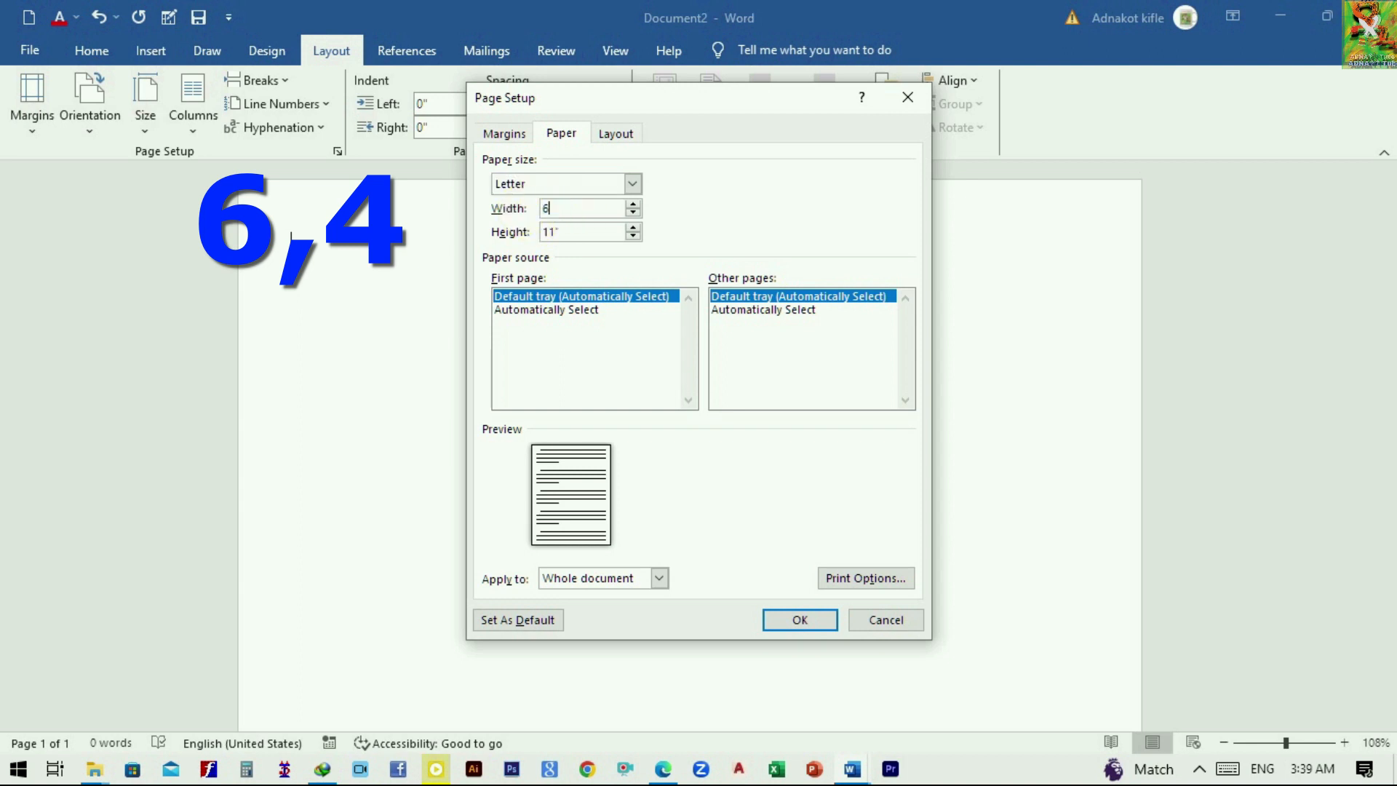
{"action": "double_click", "coordinate": [551, 233]}
{"action": "type", "text": "4"}
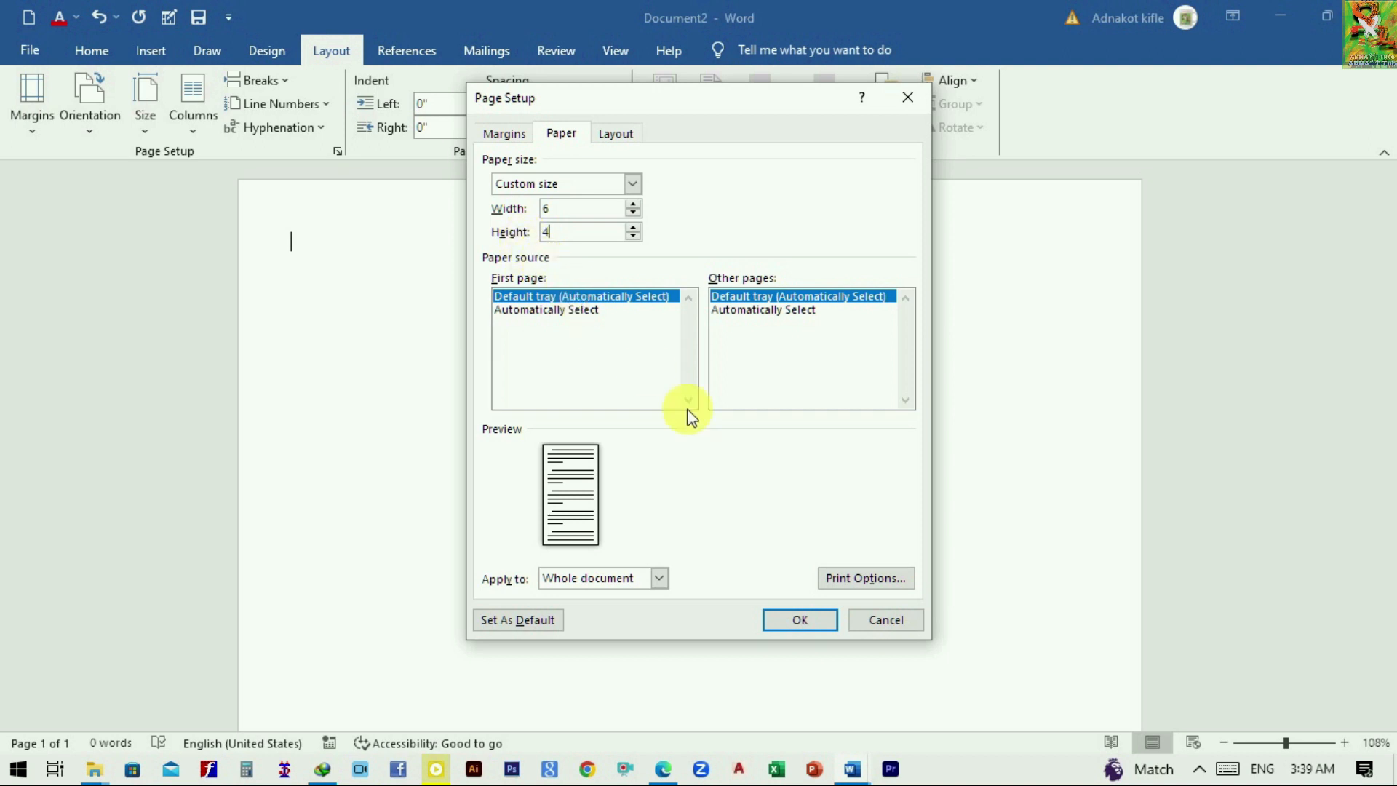
{"action": "left_click", "coordinate": [801, 620]}
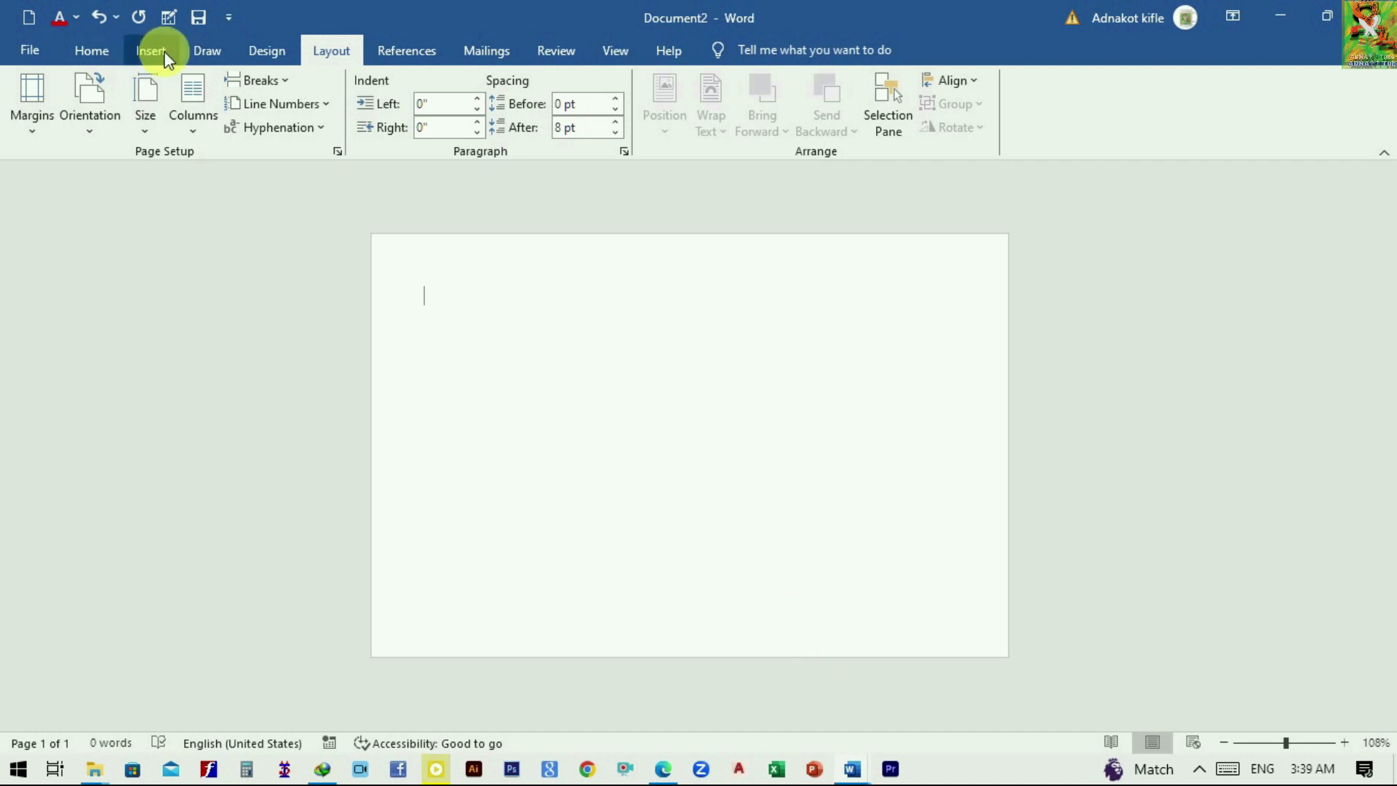
- Draw a rectangle covering the whole page, about 5.96" wide and 4.01" high
{"action": "left_click", "coordinate": [160, 51]}
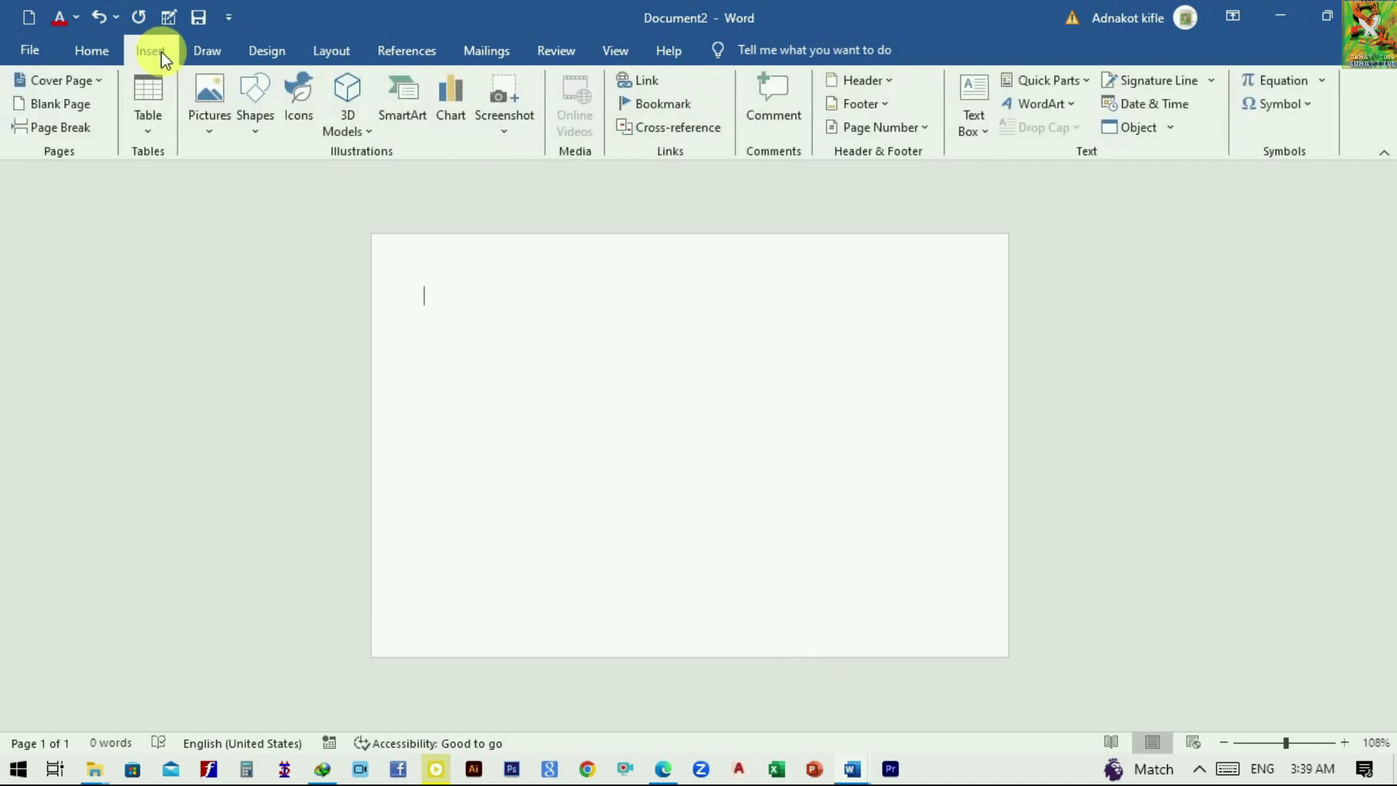
{"action": "left_click", "coordinate": [256, 135]}
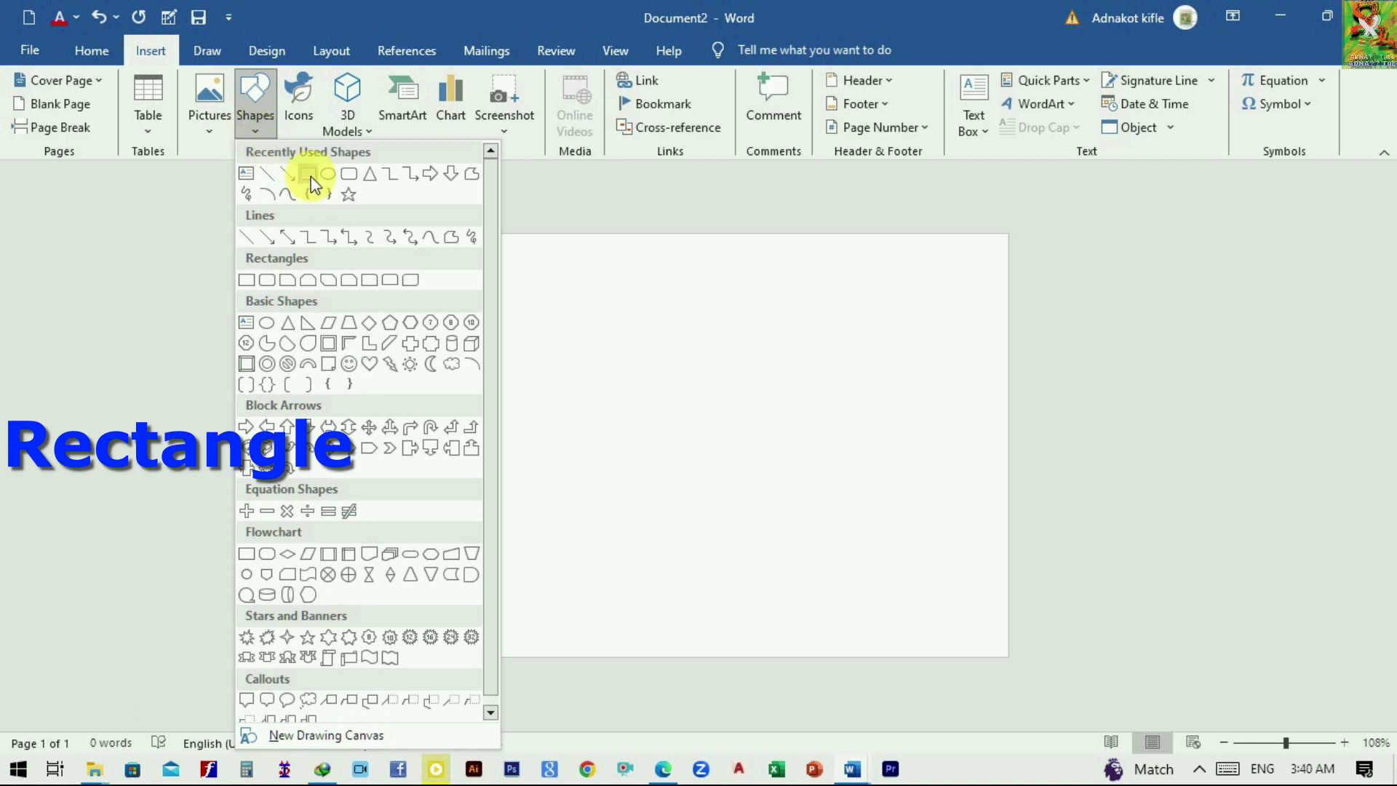
{"action": "left_click", "coordinate": [308, 175]}
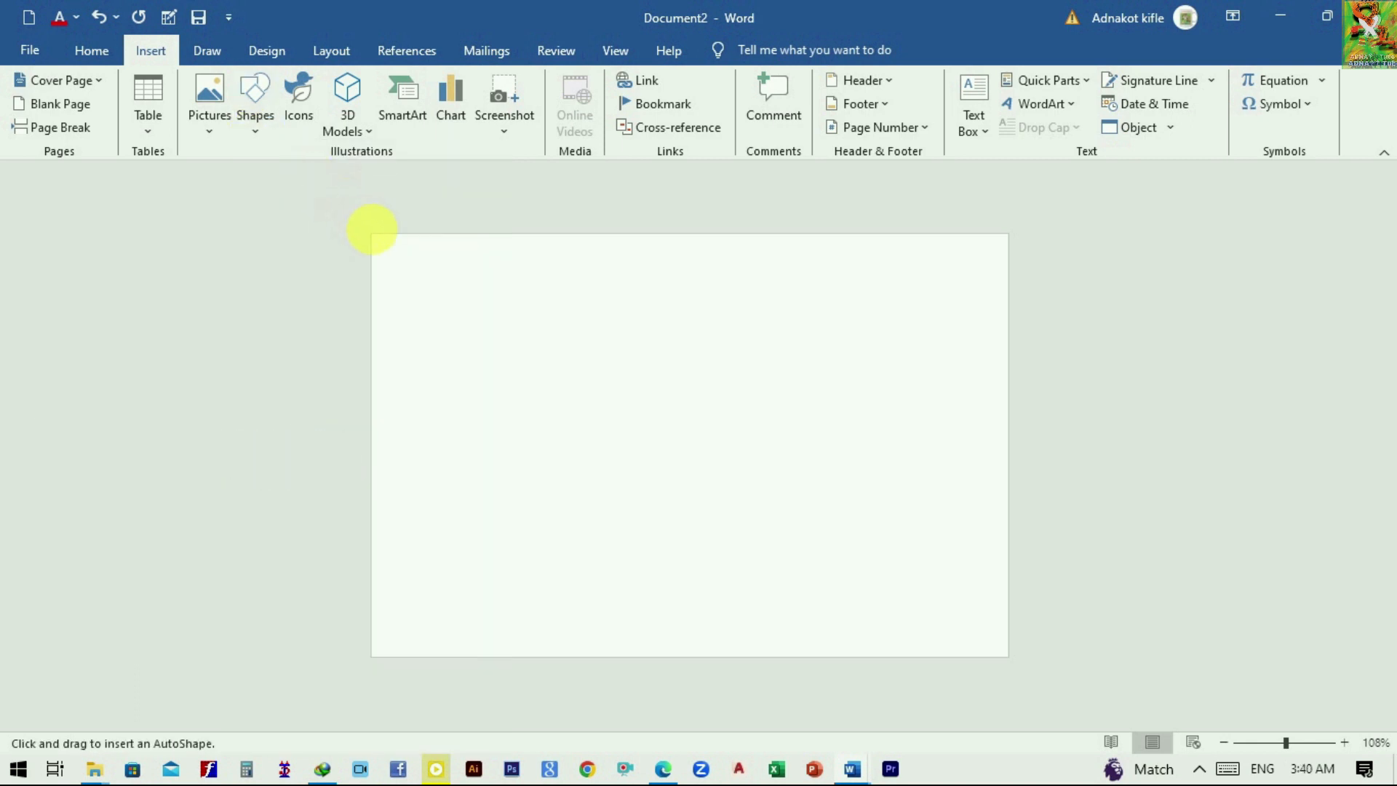
{"action": "mouse_move", "coordinate": [373, 234]}
{"action": "left_mouse_down"}
{"action": "mouse_move", "coordinate": [817, 580]}
{"action": "mouse_move", "coordinate": [1011, 661]}
{"action": "left_mouse_up"}
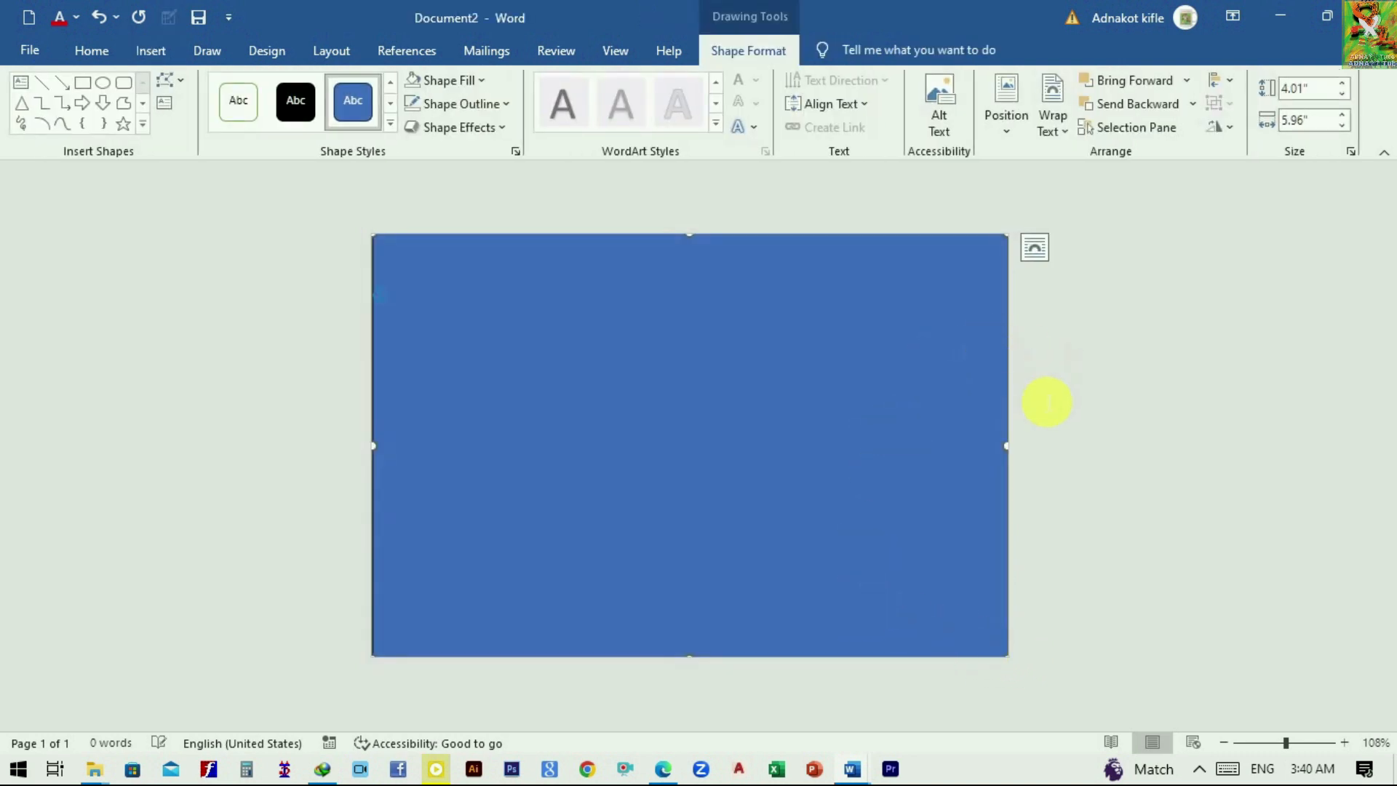
{"action": "left_click", "coordinate": [1008, 446]}
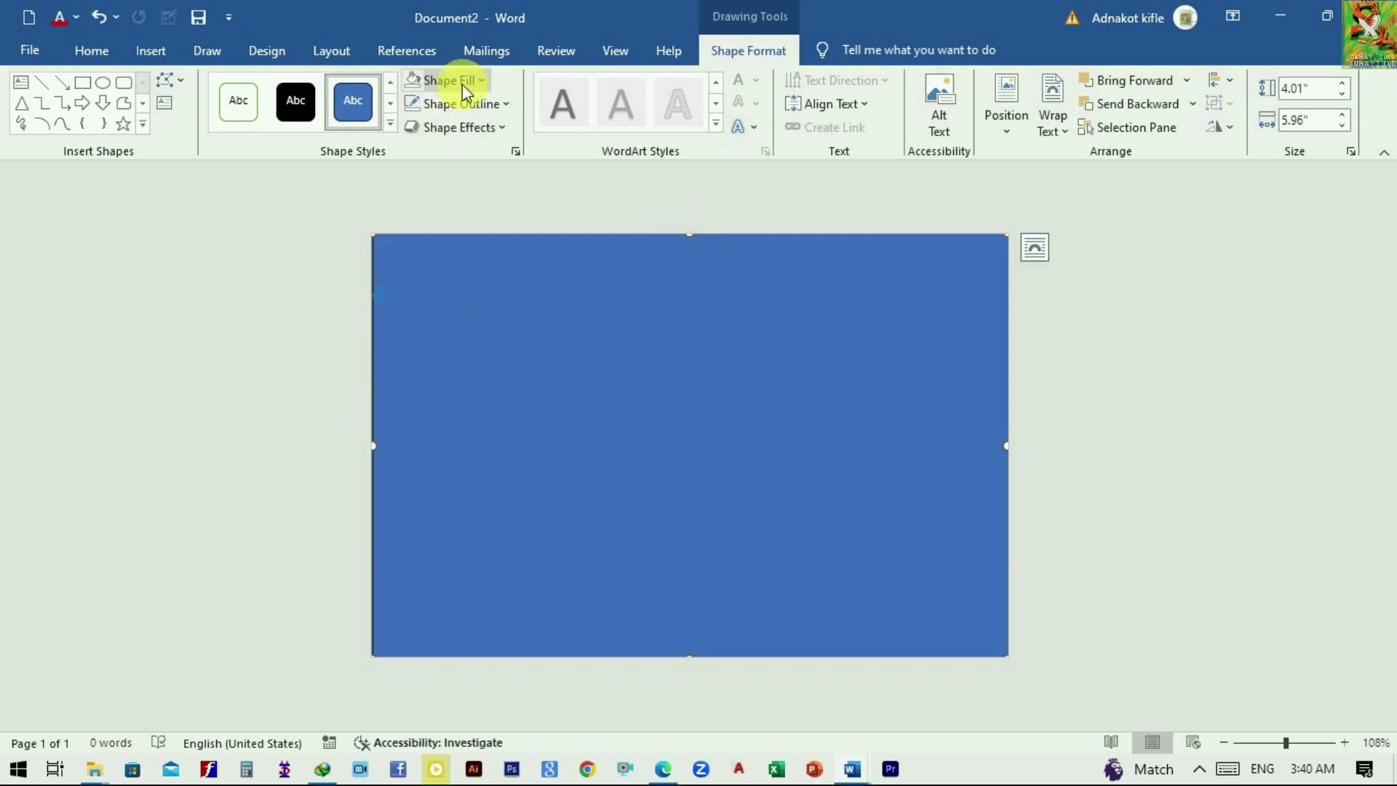
- Give the rectangle a radial gradient fill and colour the middle gradient stop at 40% dark red
{"action": "left_click", "coordinate": [483, 82]}
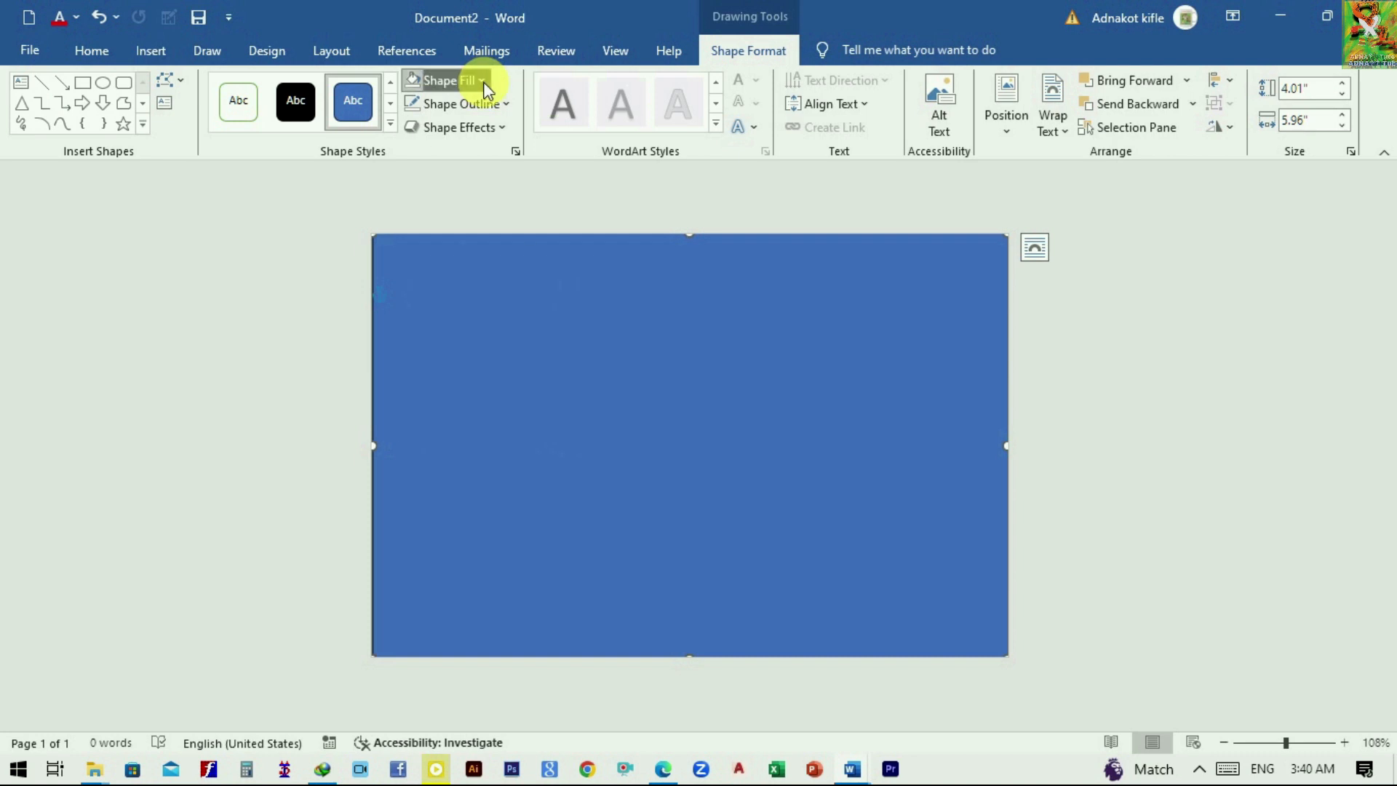
{"action": "left_click", "coordinate": [483, 81]}
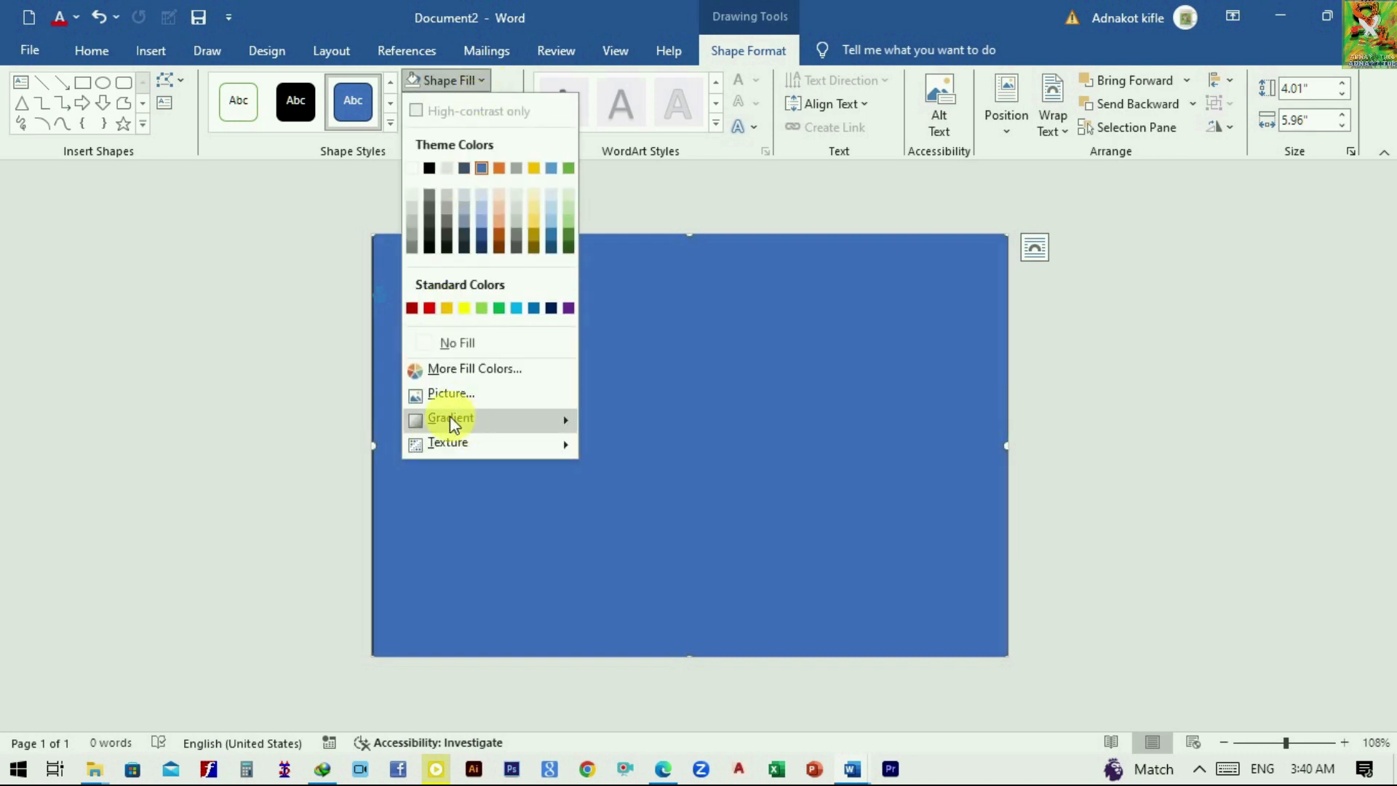
{"action": "mouse_move", "coordinate": [455, 422]}
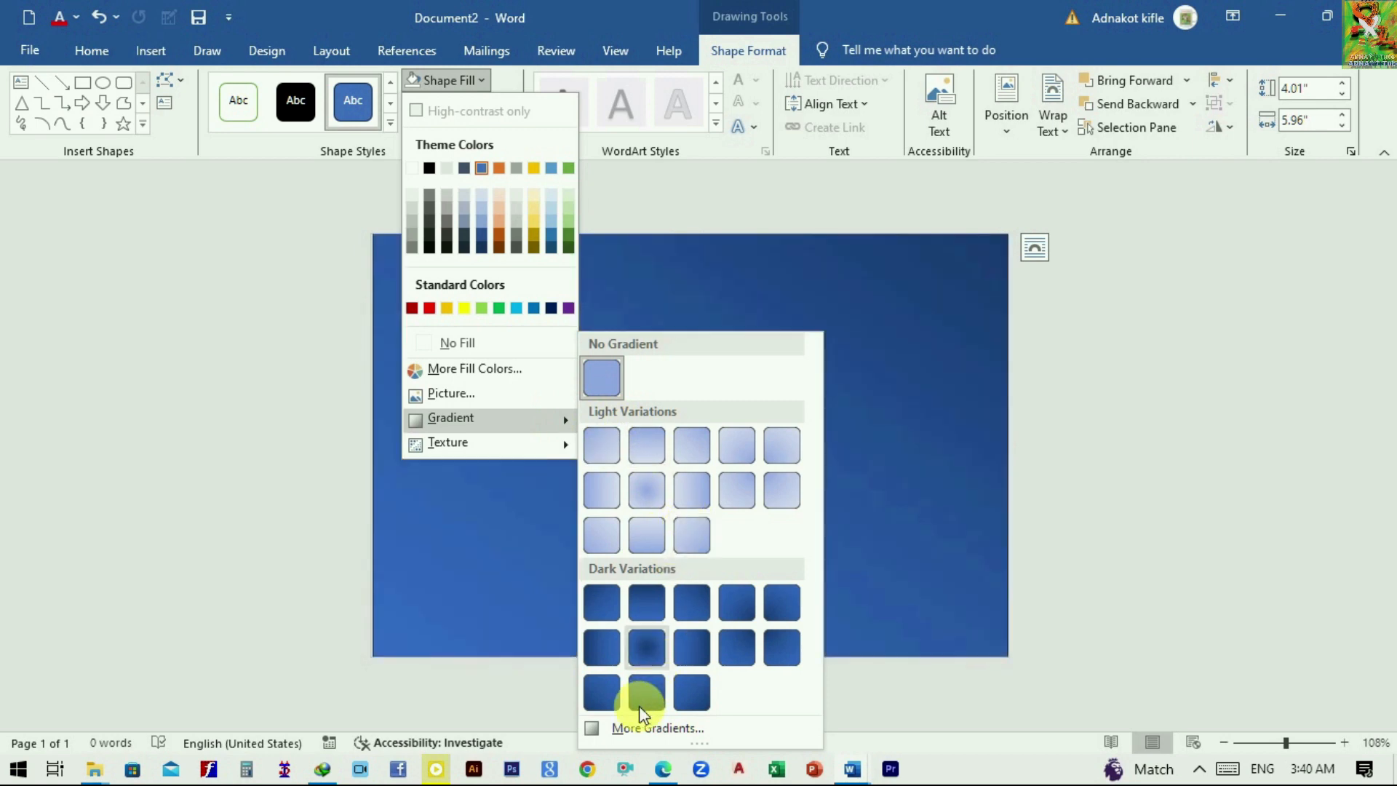
{"action": "left_click", "coordinate": [659, 729]}
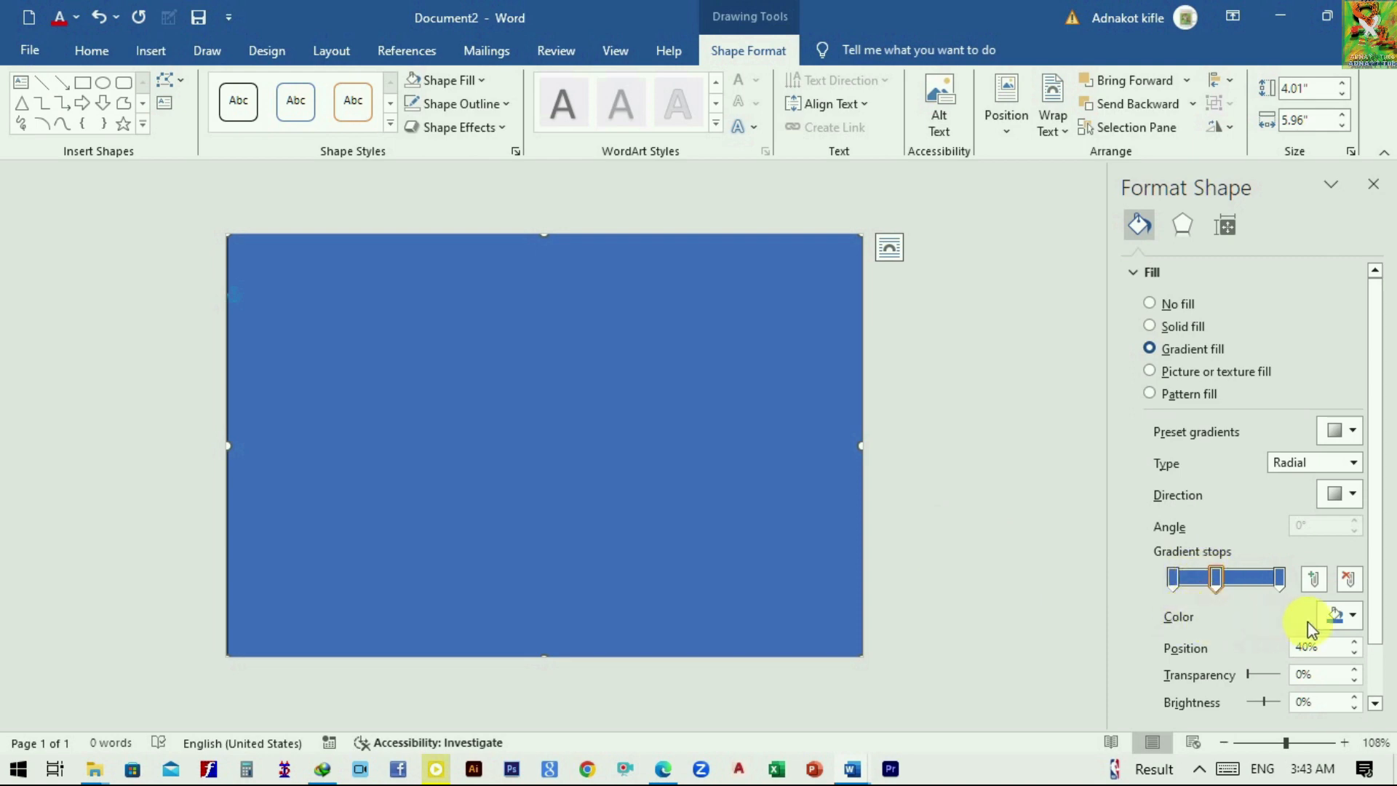
{"action": "left_click", "coordinate": [1353, 625]}
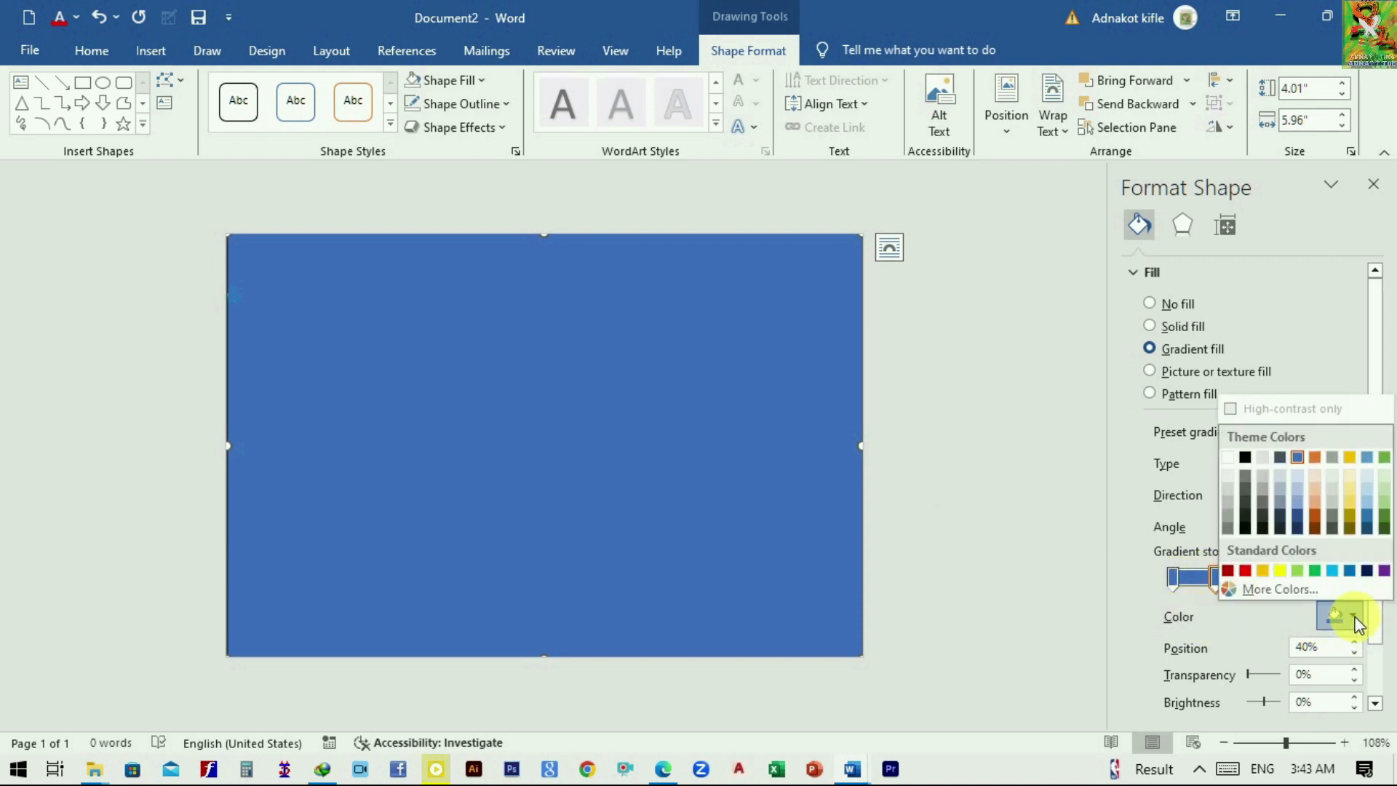
{"action": "left_click", "coordinate": [1230, 573]}
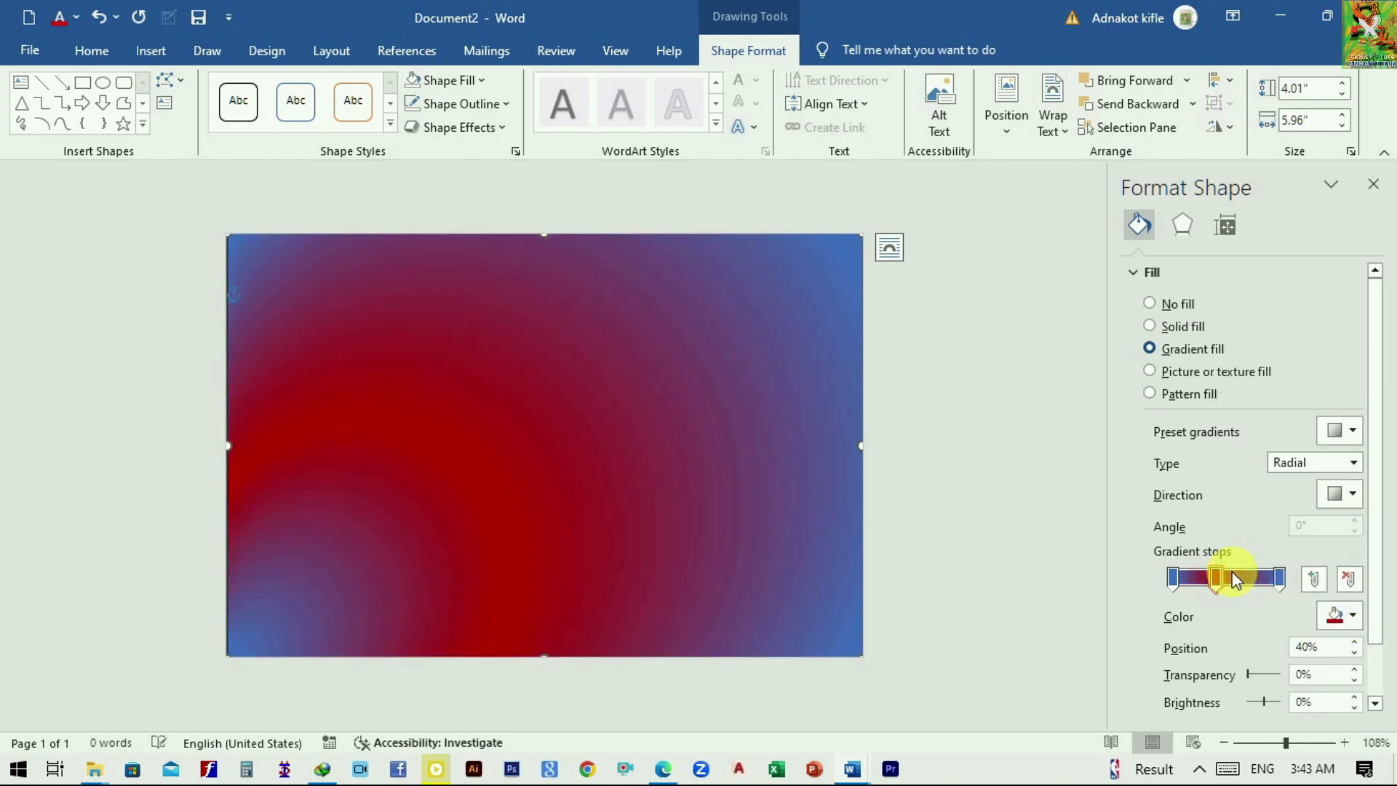
- Colour the first and last gradient stops of the rectangle's fill dark red
{"action": "left_click", "coordinate": [1176, 581]}
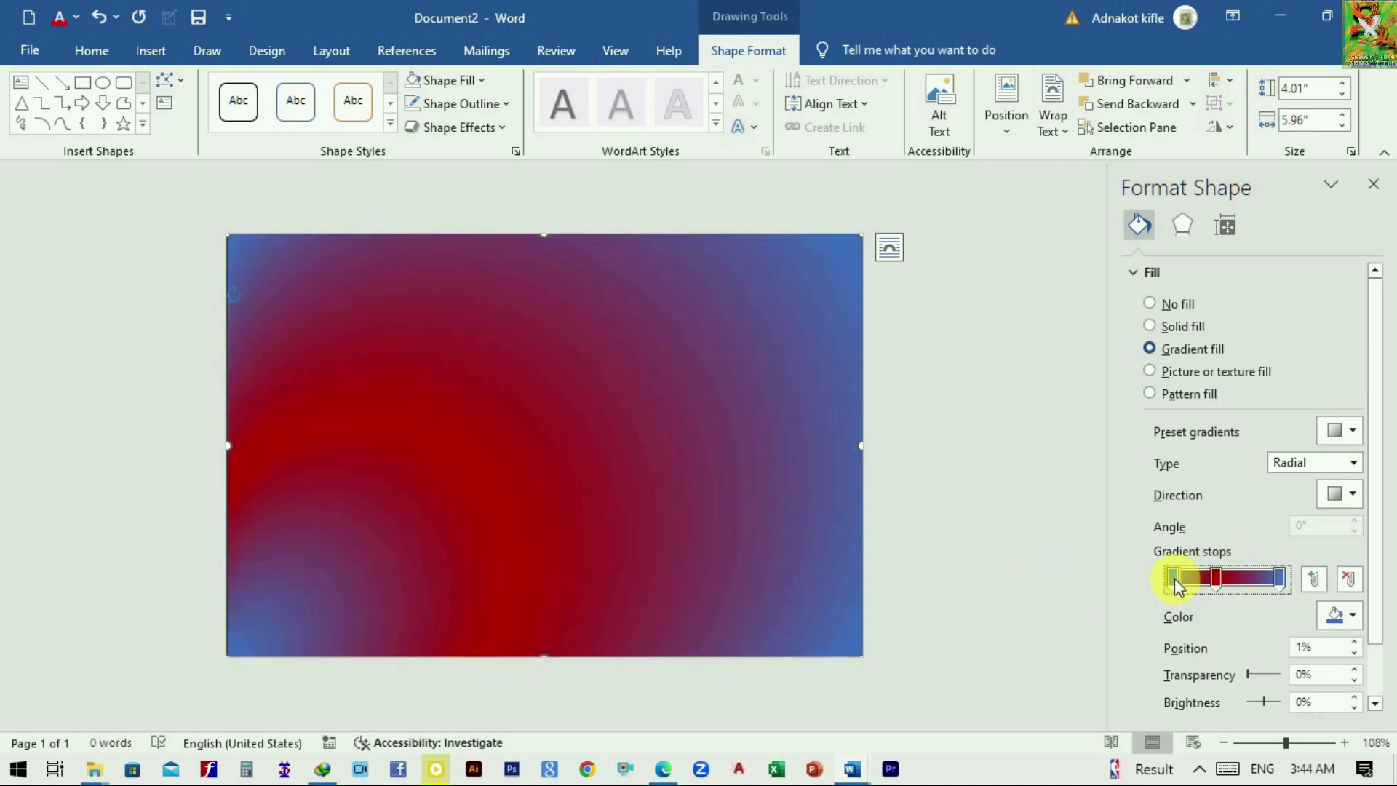
{"action": "left_click", "coordinate": [1357, 620]}
{"action": "left_click", "coordinate": [1231, 574]}
{"action": "left_click", "coordinate": [1281, 580]}
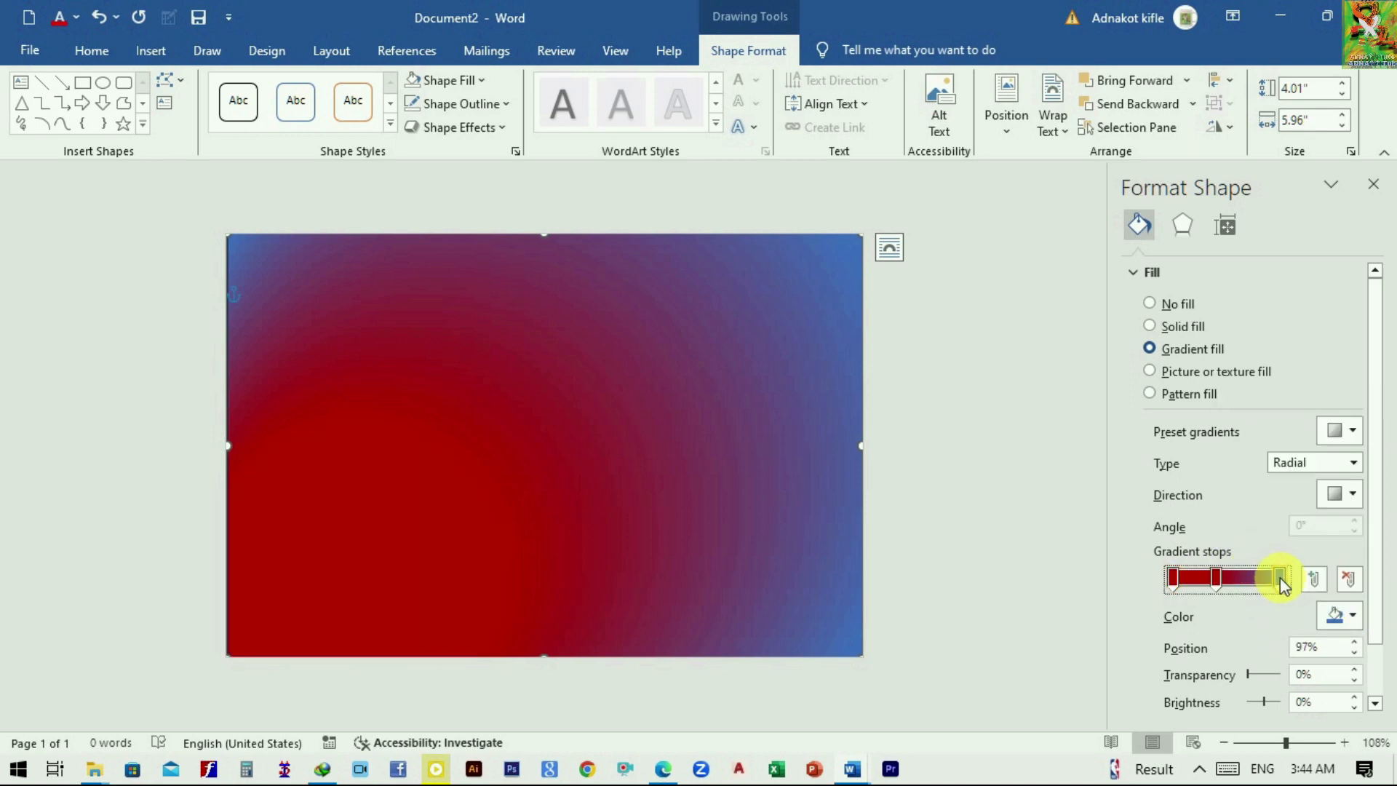
{"action": "left_click", "coordinate": [1351, 616]}
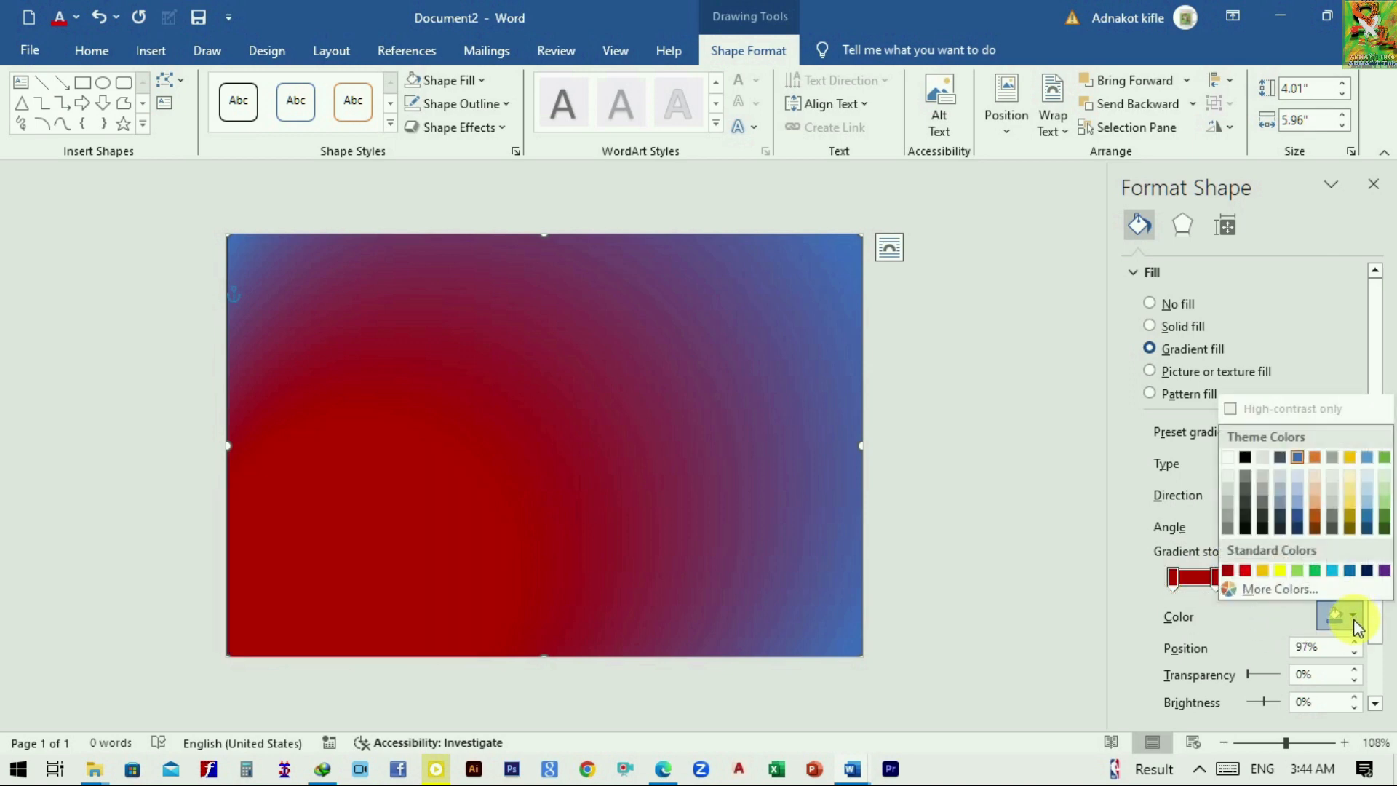
{"action": "left_click", "coordinate": [1228, 570]}
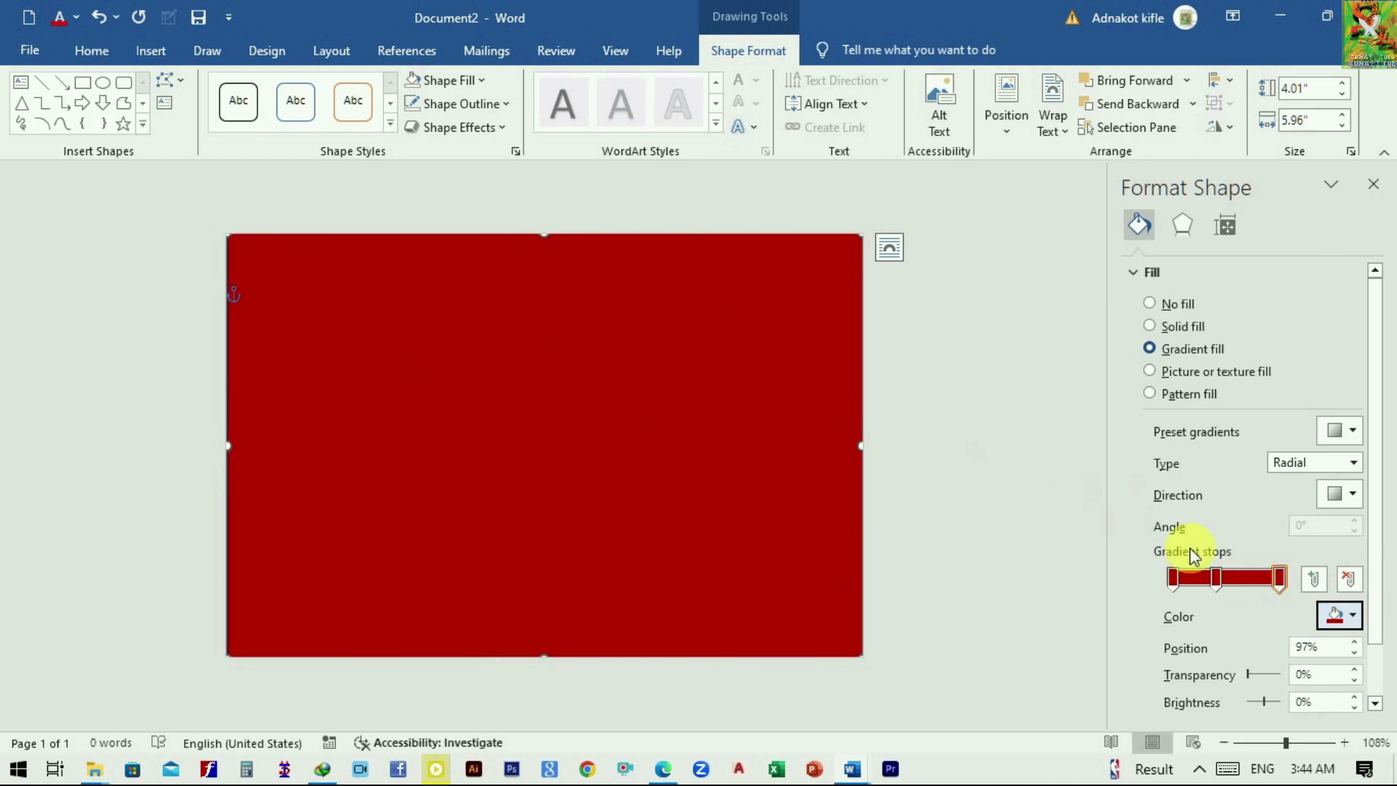
- Change the middle gradient stop's colour to standard red and move the stop to the 55% position
{"action": "left_click", "coordinate": [1216, 579]}
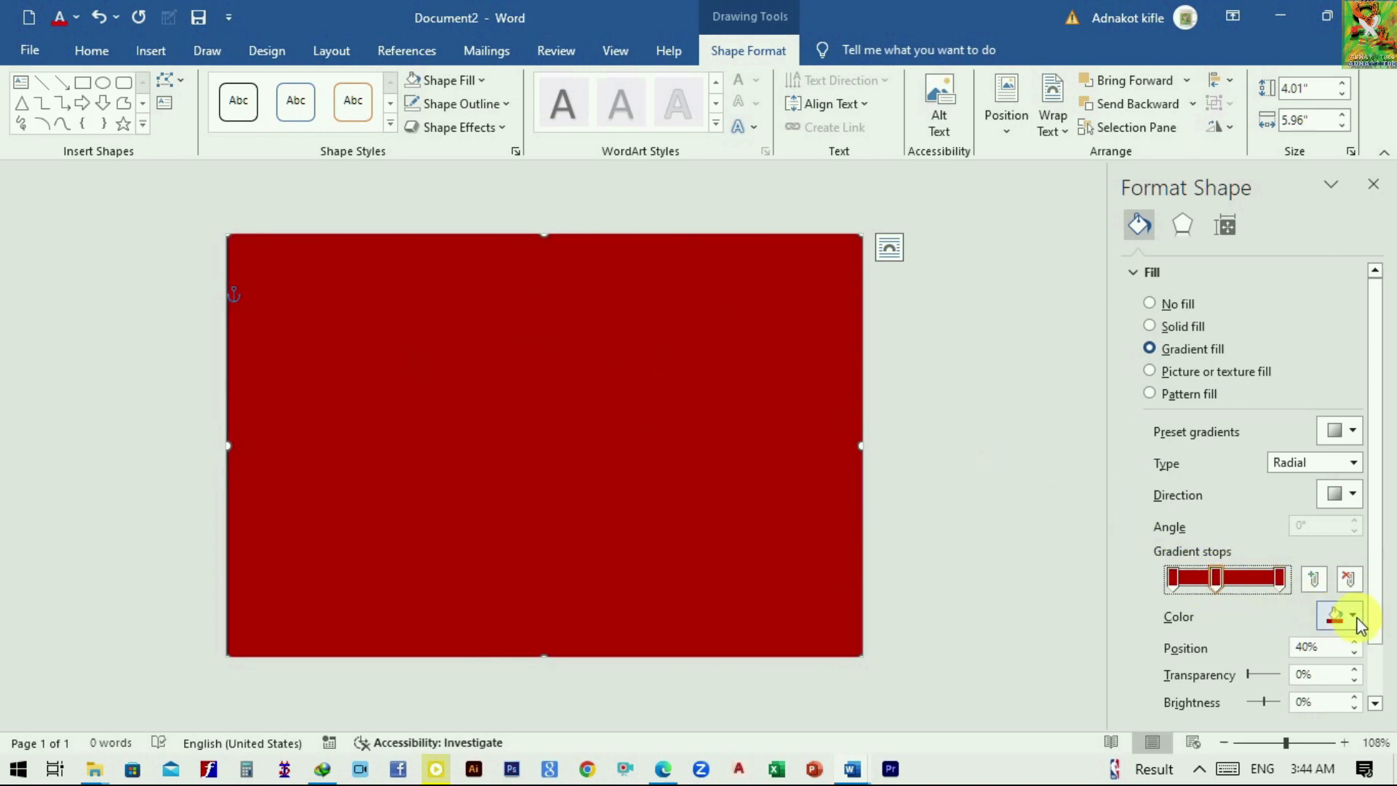
{"action": "left_click", "coordinate": [1351, 616]}
{"action": "left_click", "coordinate": [1245, 570]}
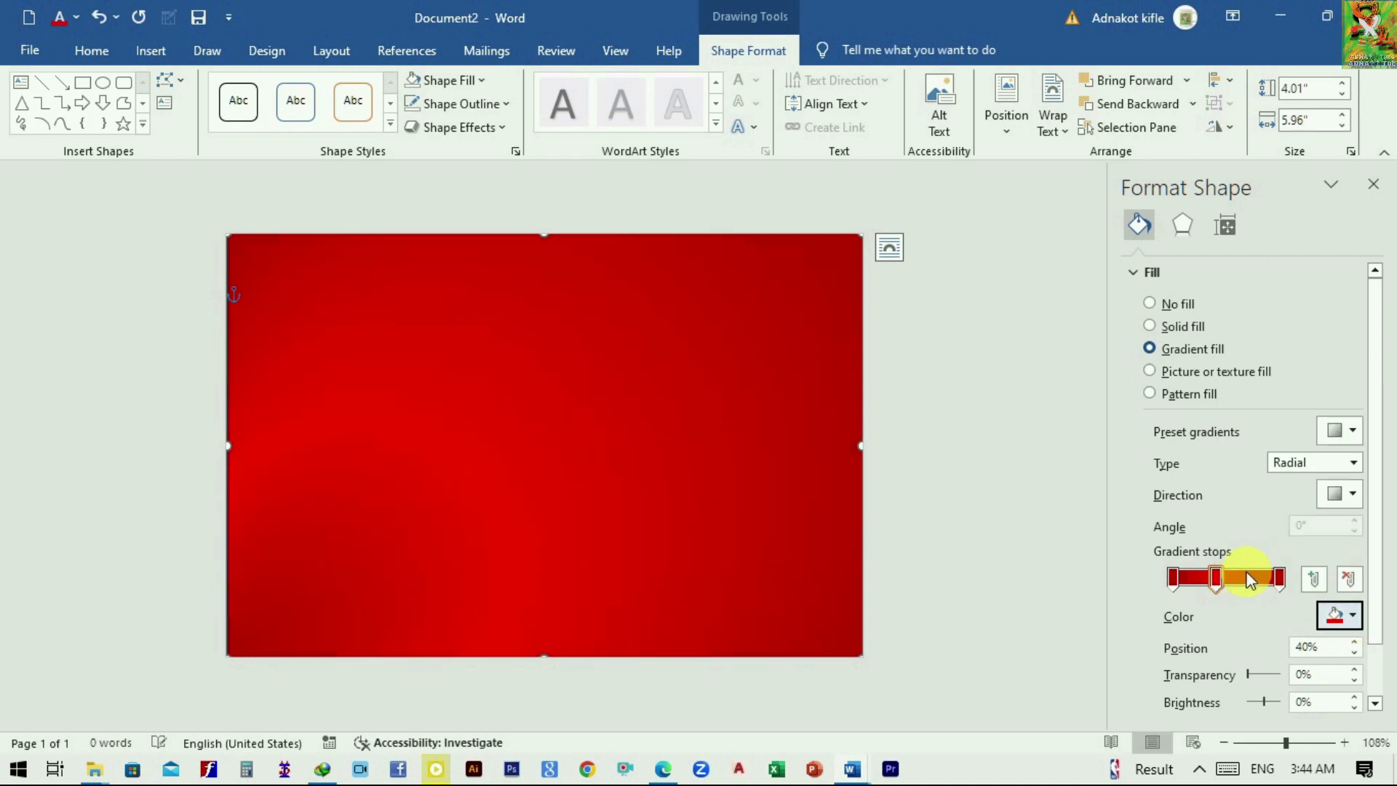
{"action": "left_click_drag", "start_coordinate": [1213, 578], "coordinate": [1232, 578]}
- Try the gradient direction from the bottom right corner, settle on from the top left corner, and close the shape formatting
{"action": "left_click", "coordinate": [1325, 497]}
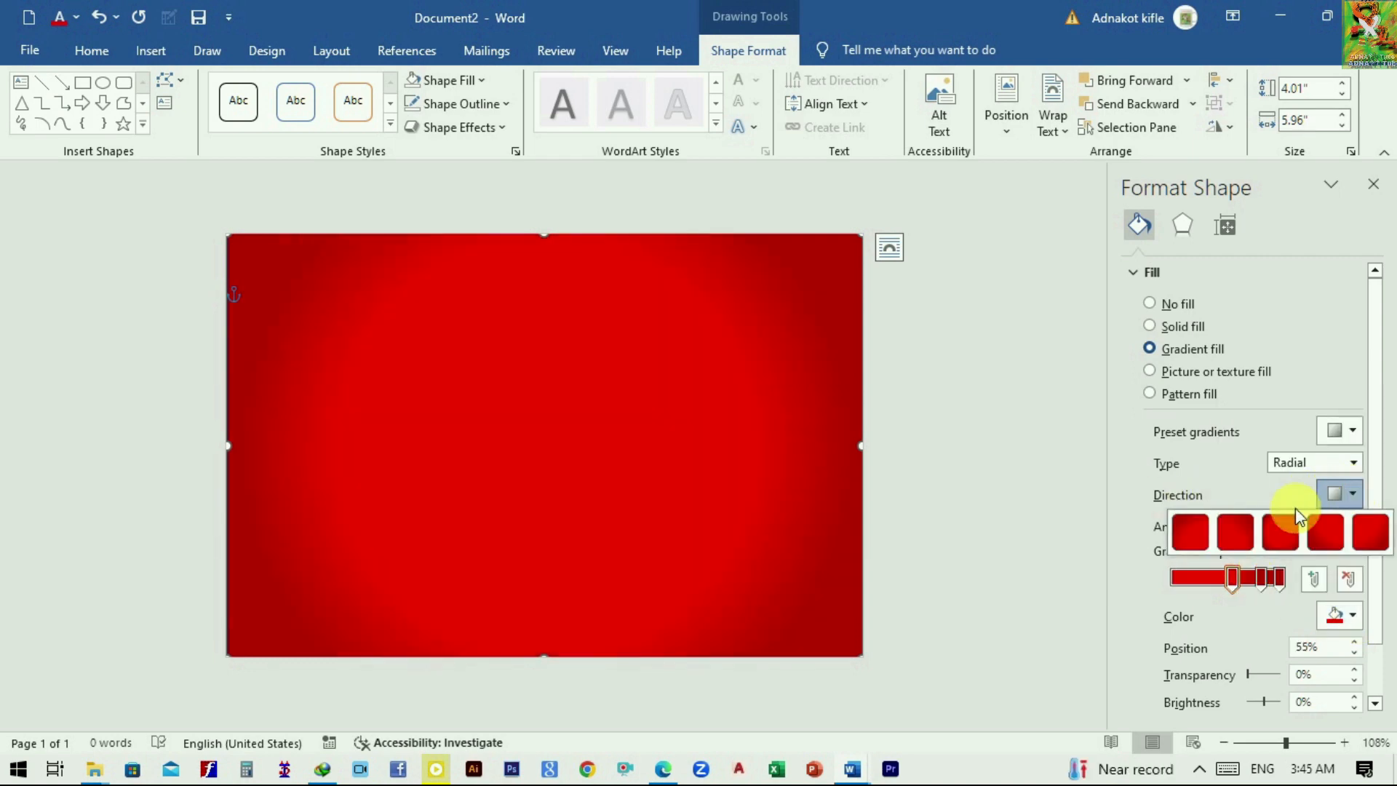
{"action": "left_click", "coordinate": [1187, 531]}
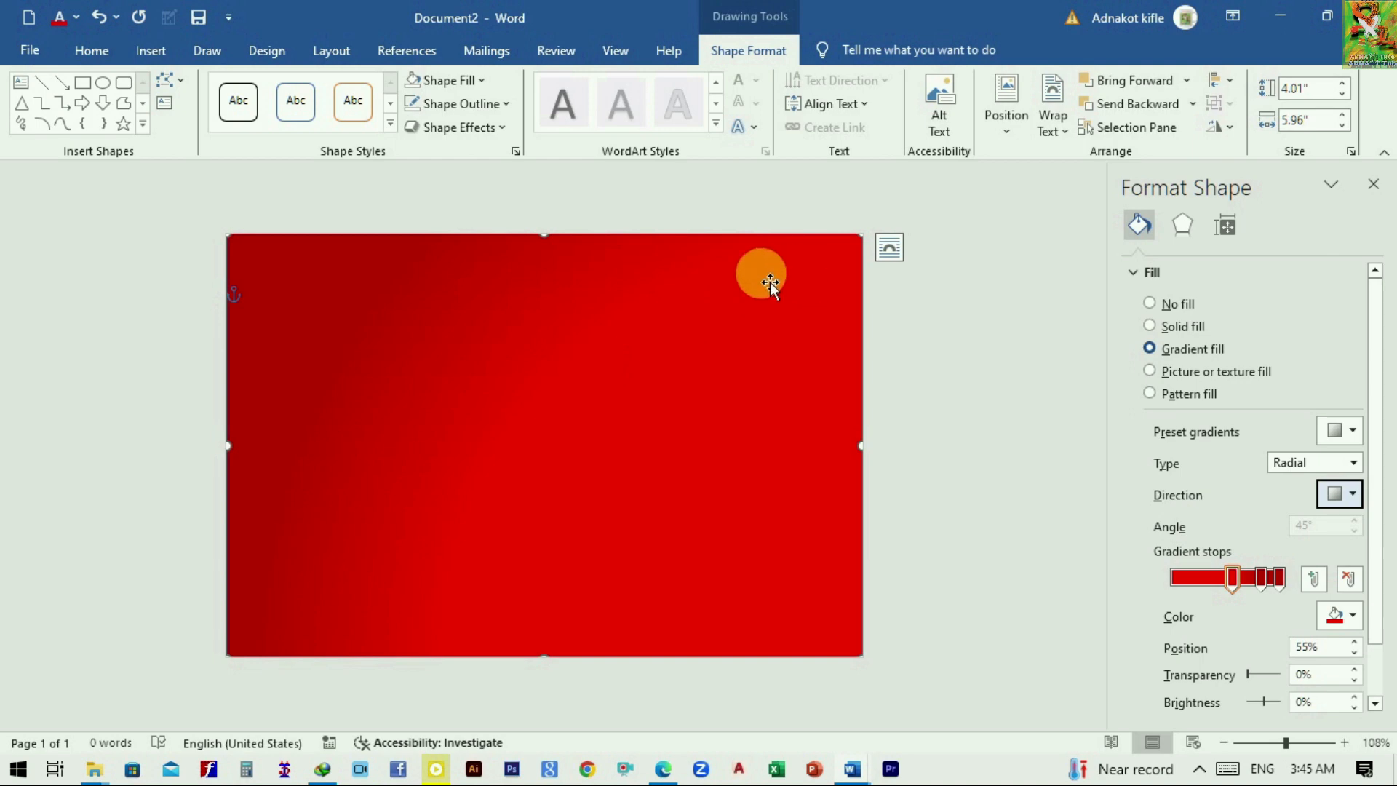
{"action": "left_click", "coordinate": [1341, 493]}
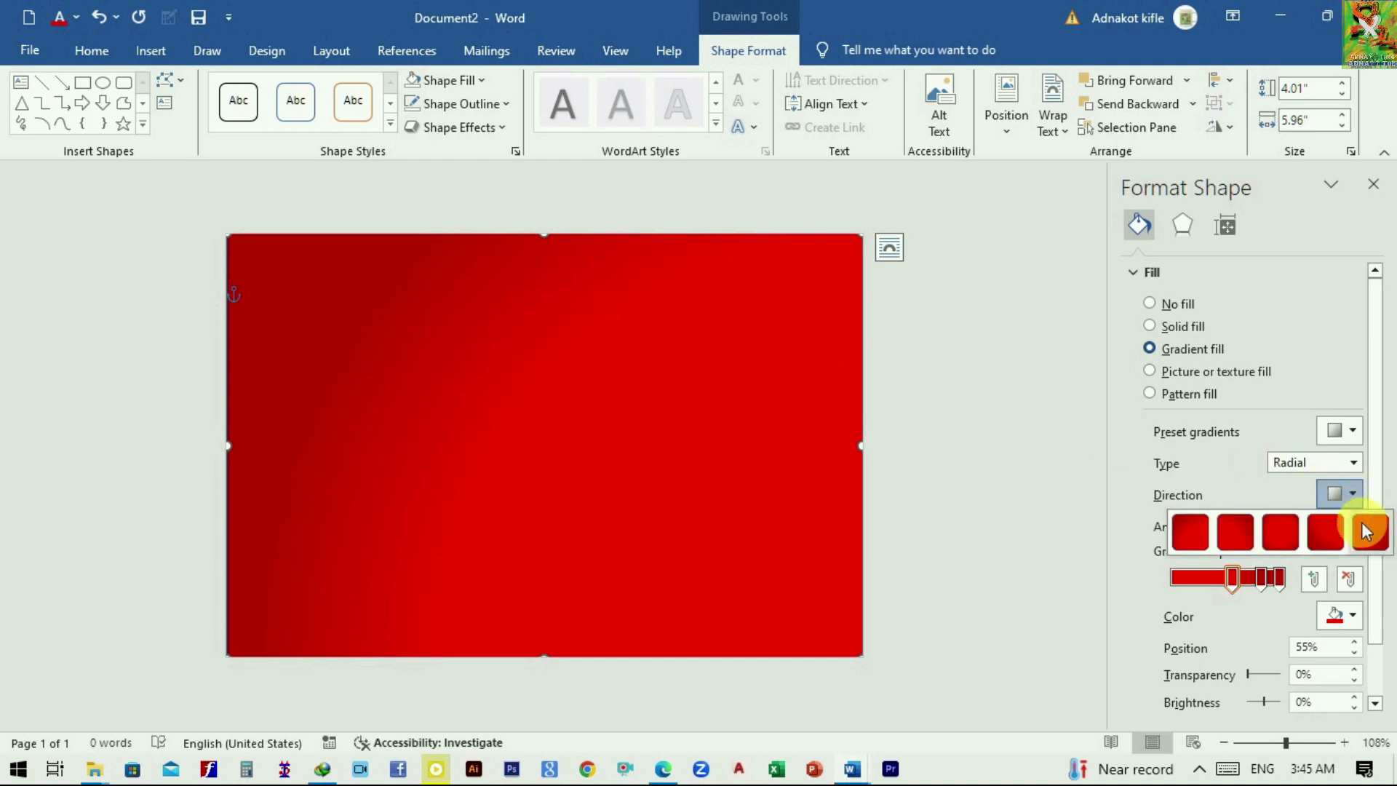
{"action": "left_click", "coordinate": [1367, 531]}
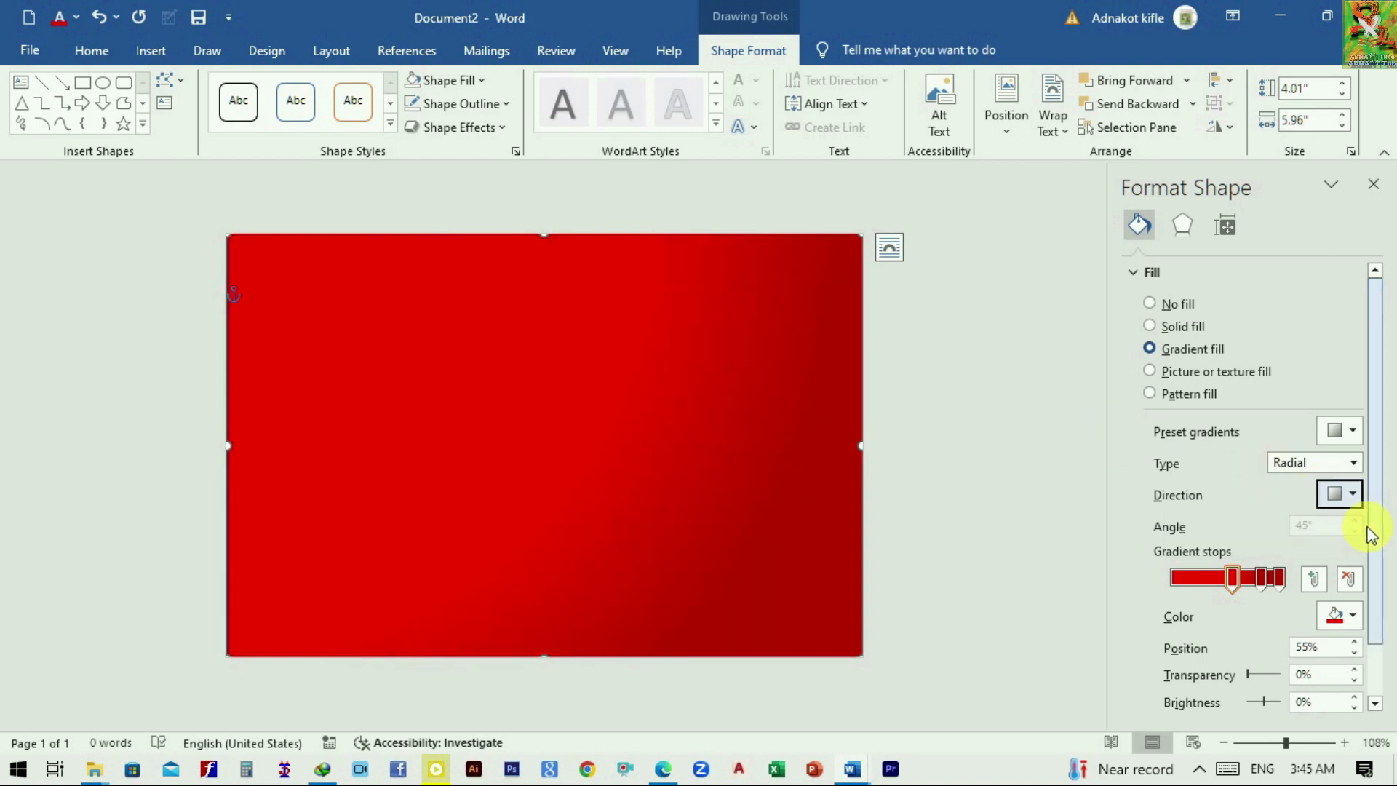
{"action": "left_click", "coordinate": [1374, 188]}
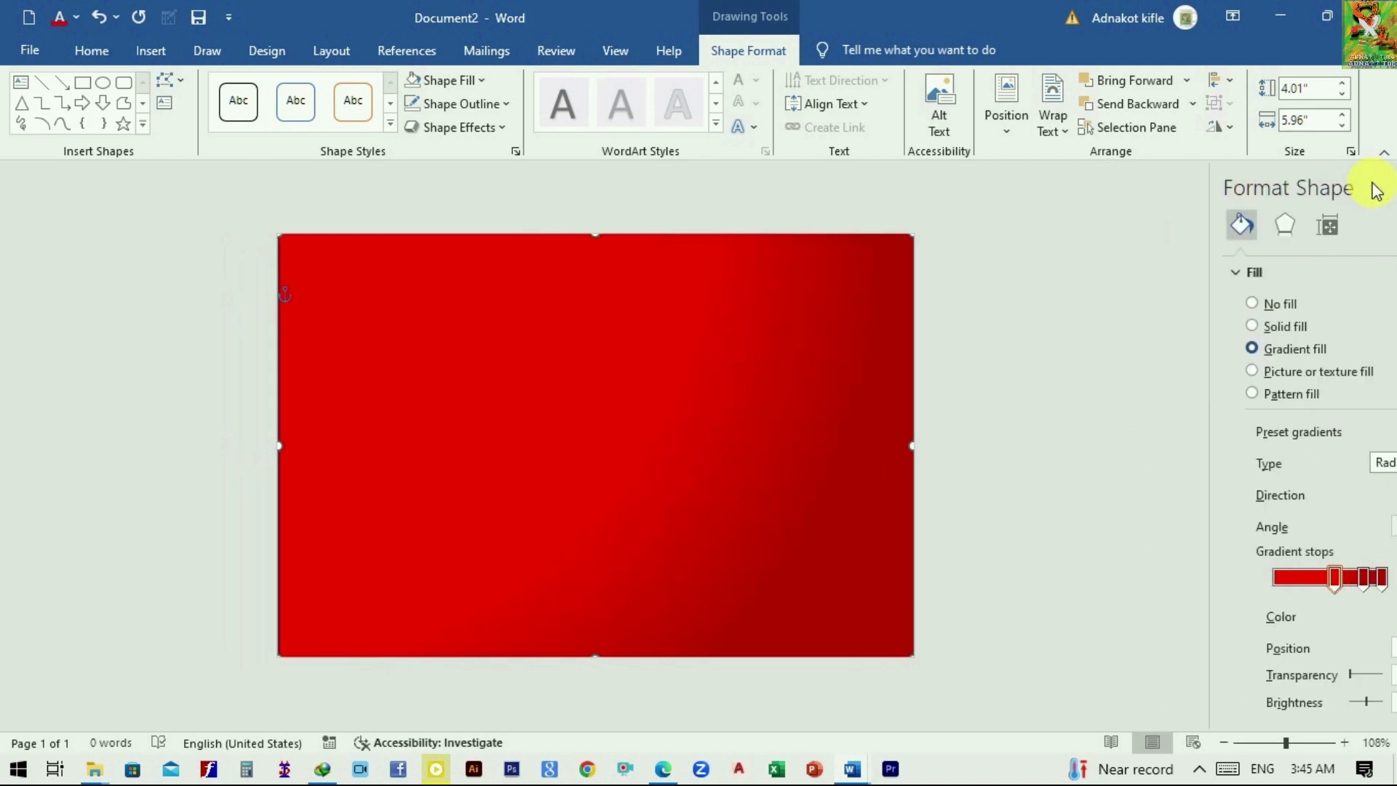
{"action": "left_click", "coordinate": [935, 549]}
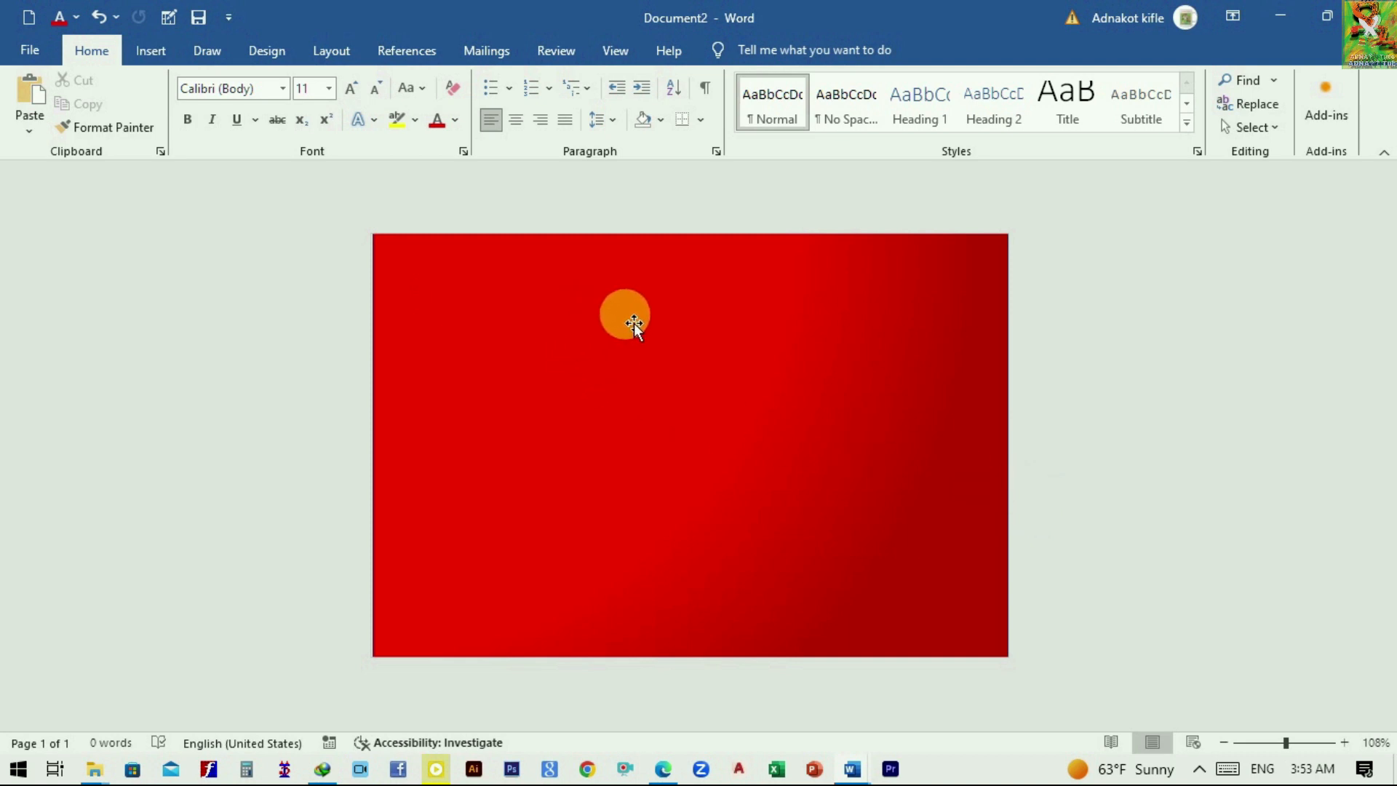
- Insert a WordArt in the plain black style on the red background with the text "Merry"
{"action": "left_click", "coordinate": [151, 51]}
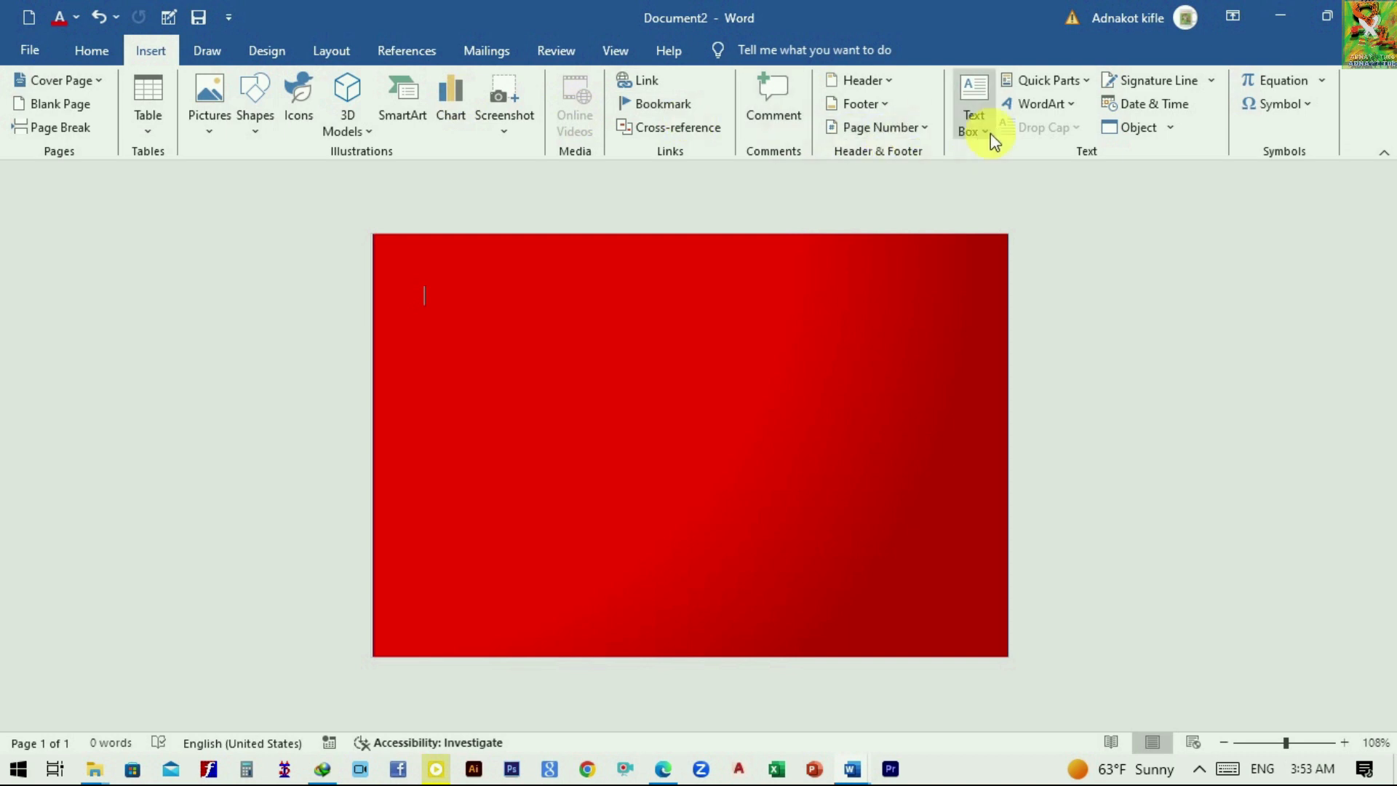
{"action": "left_click", "coordinate": [1062, 104]}
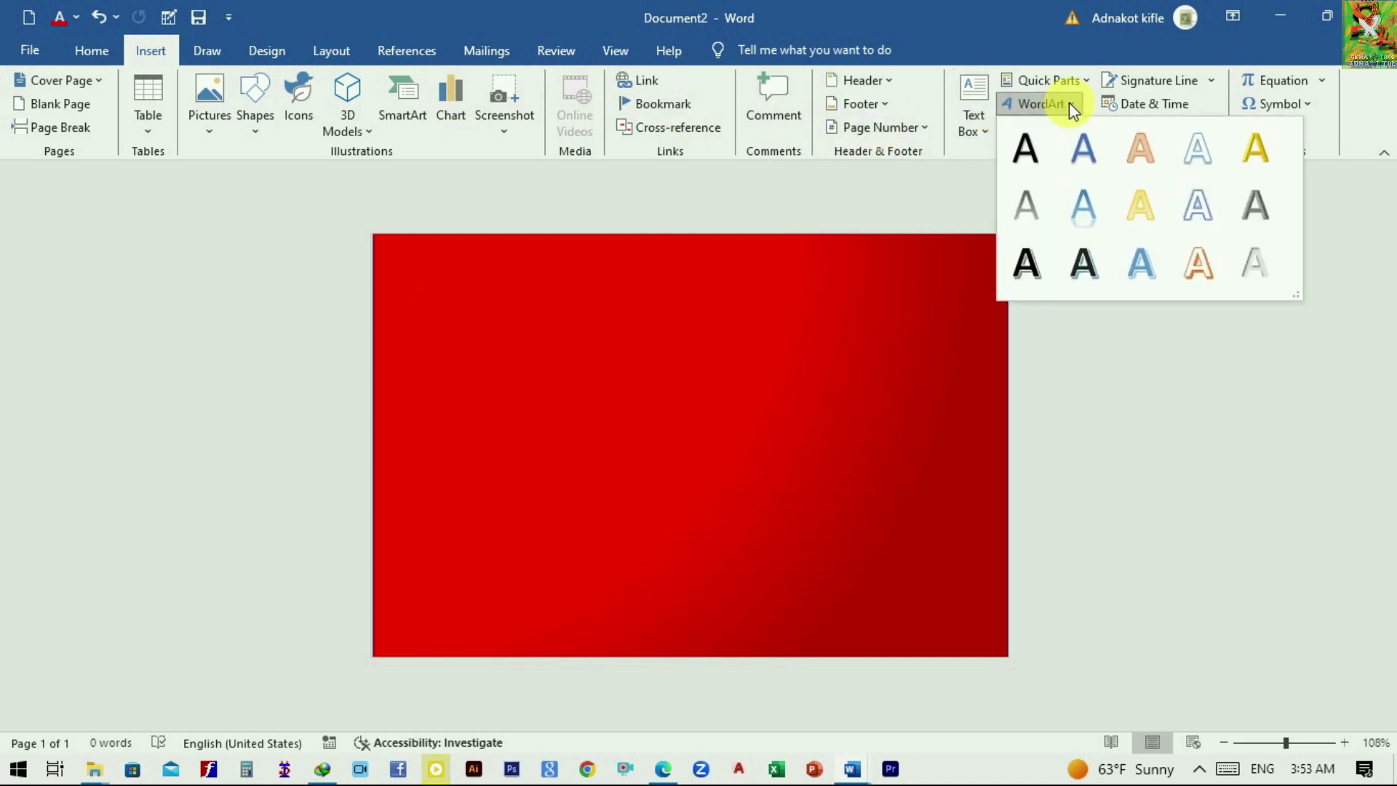
{"action": "left_click", "coordinate": [1035, 154]}
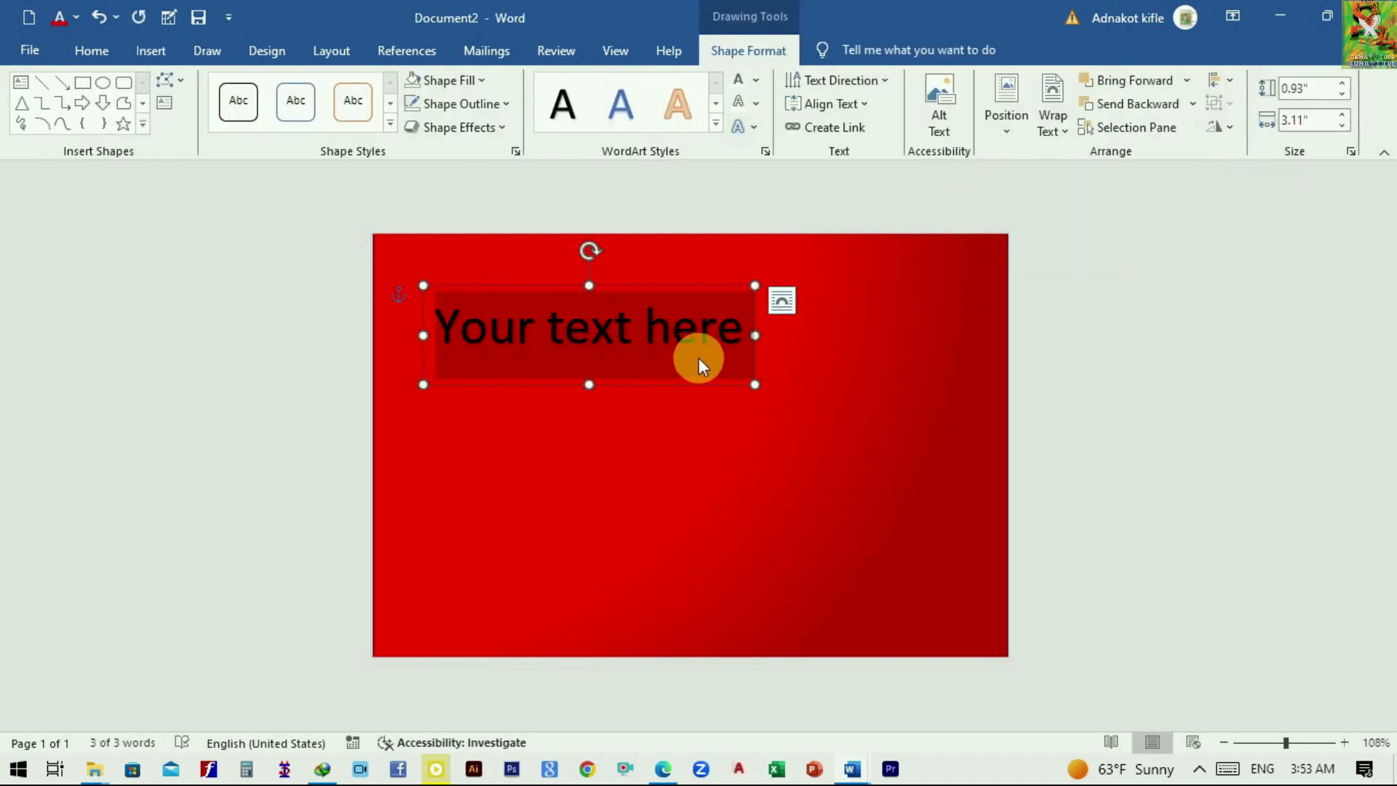
{"action": "type", "text": "M"}
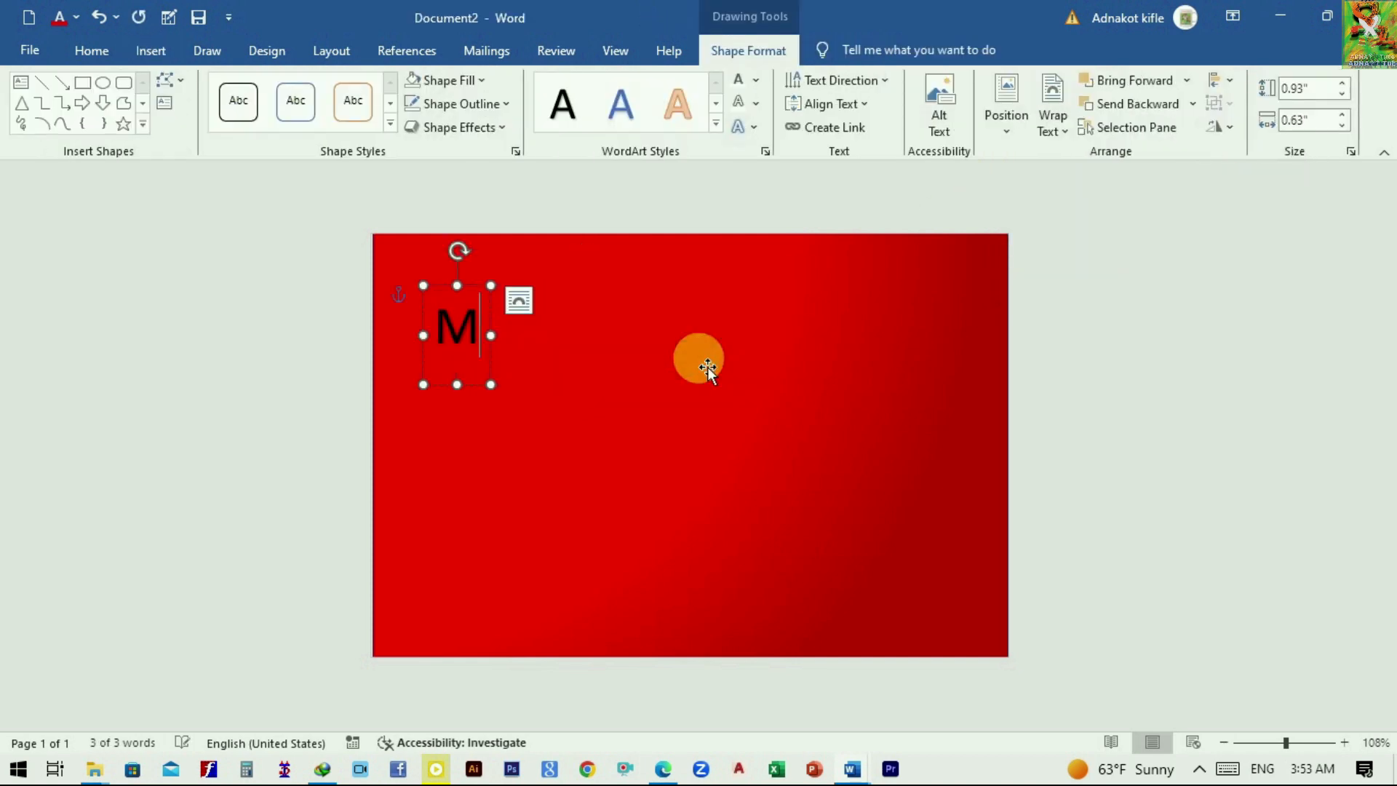
{"action": "type", "text": "erry"}
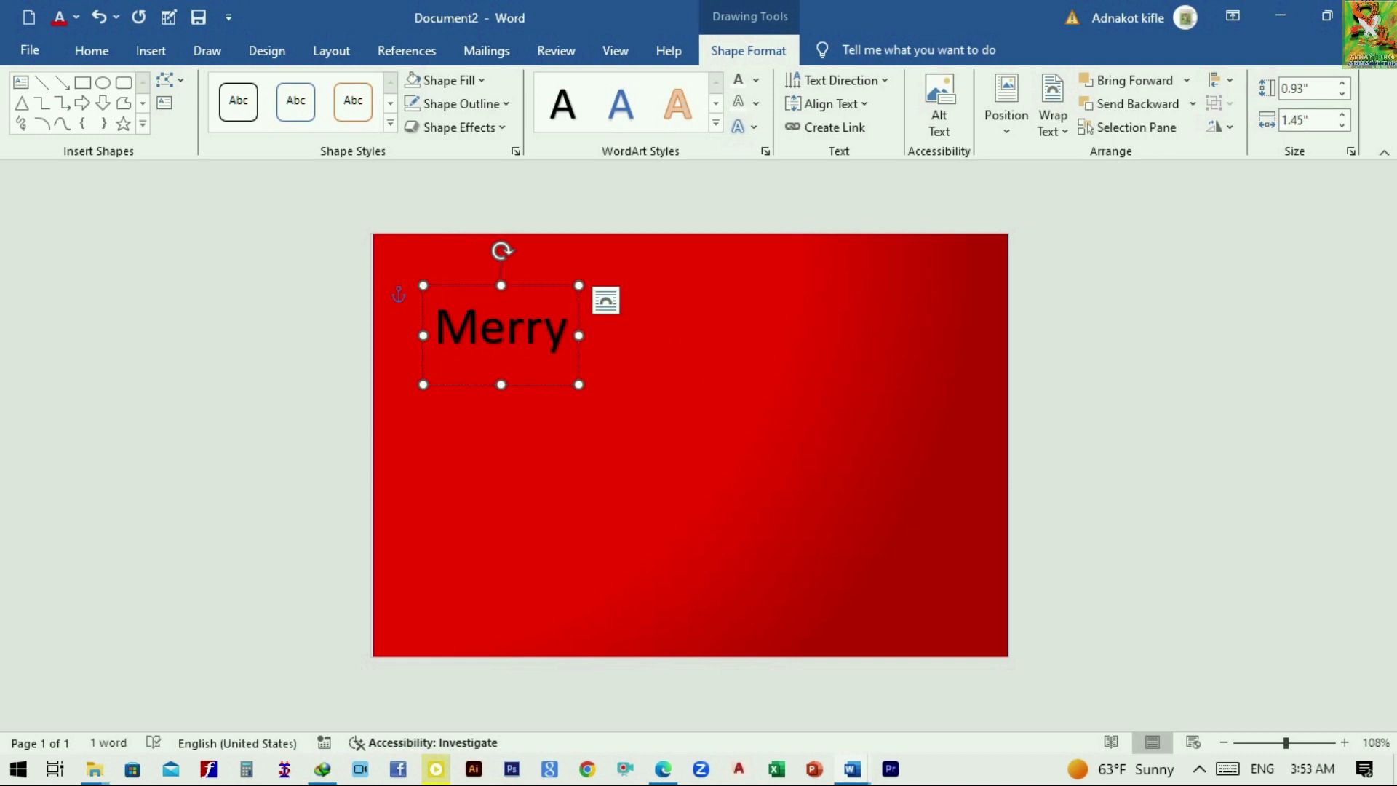
- Move the "Merry" WordArt to the upper centre of the card and set its font to Edwardian Script ITC
{"action": "left_click_drag", "start_coordinate": [556, 384], "coordinate": [731, 365]}
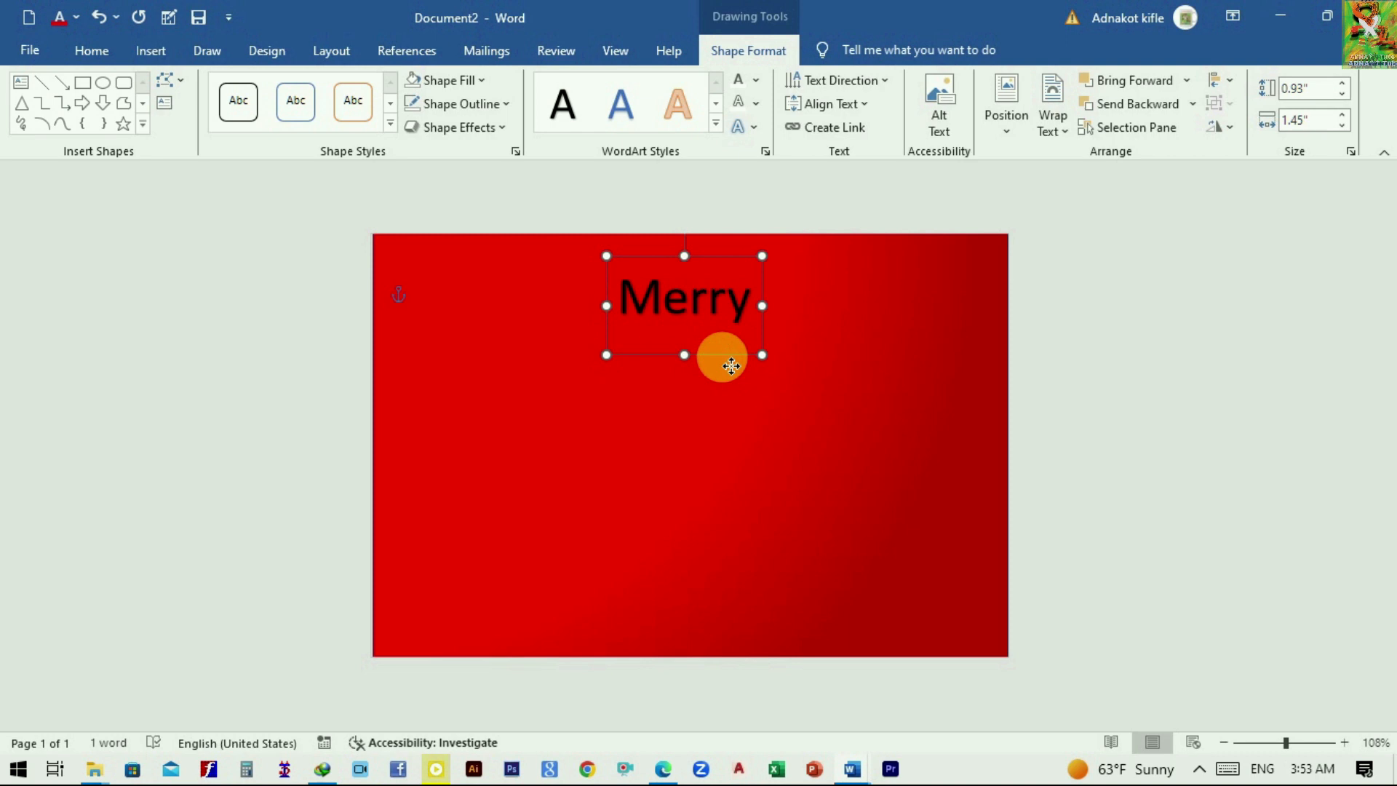
{"action": "left_click", "coordinate": [673, 346]}
{"action": "left_click", "coordinate": [623, 312]}
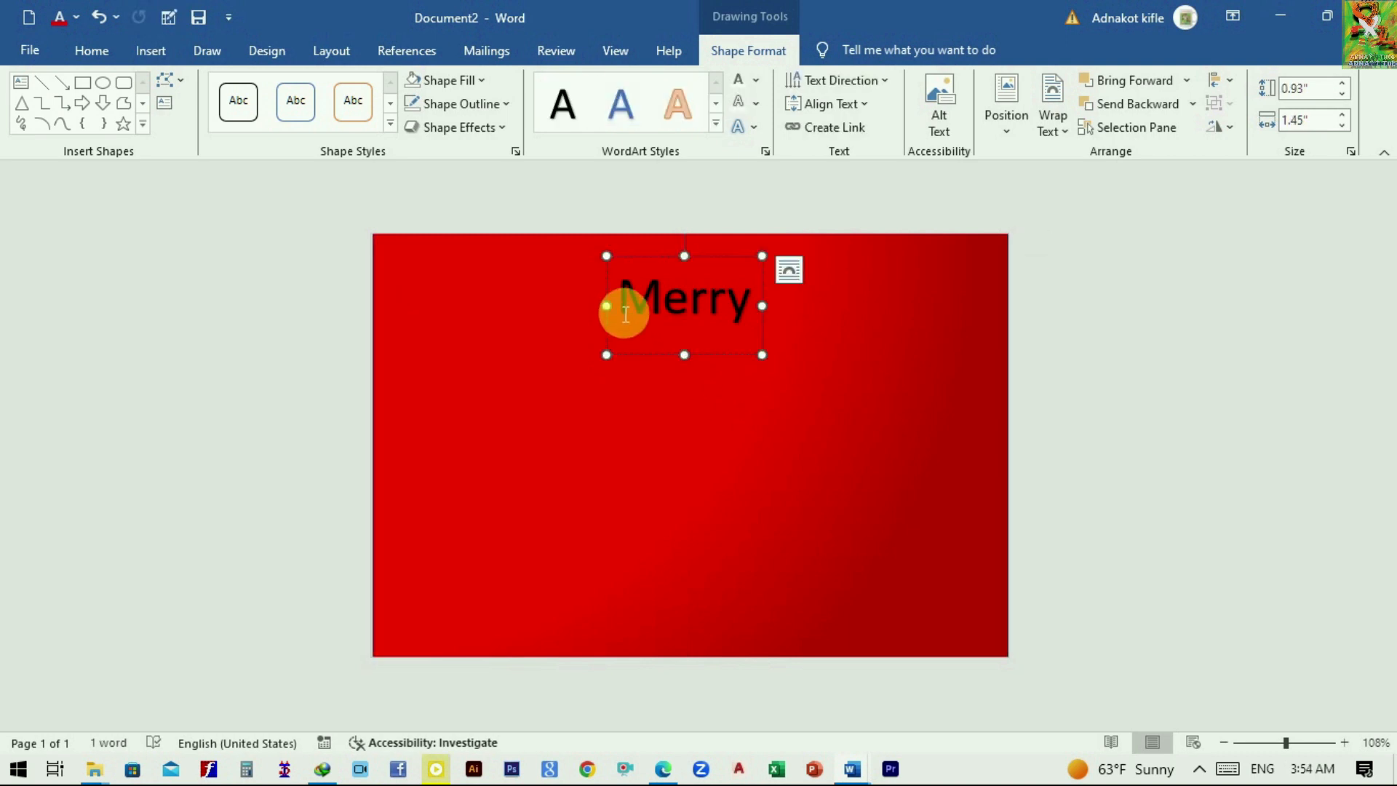
{"action": "left_click_drag", "start_coordinate": [623, 312], "coordinate": [771, 313]}
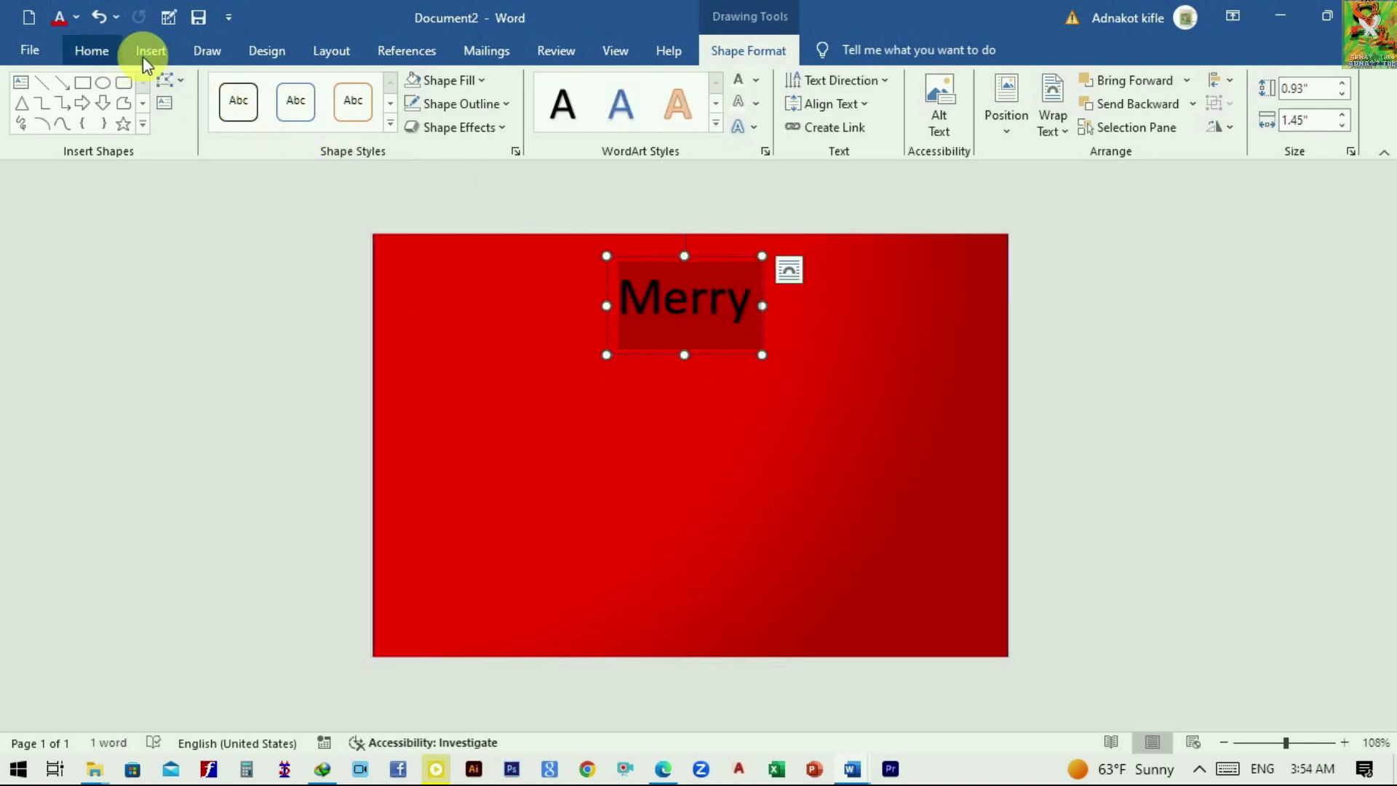
{"action": "left_click", "coordinate": [111, 55]}
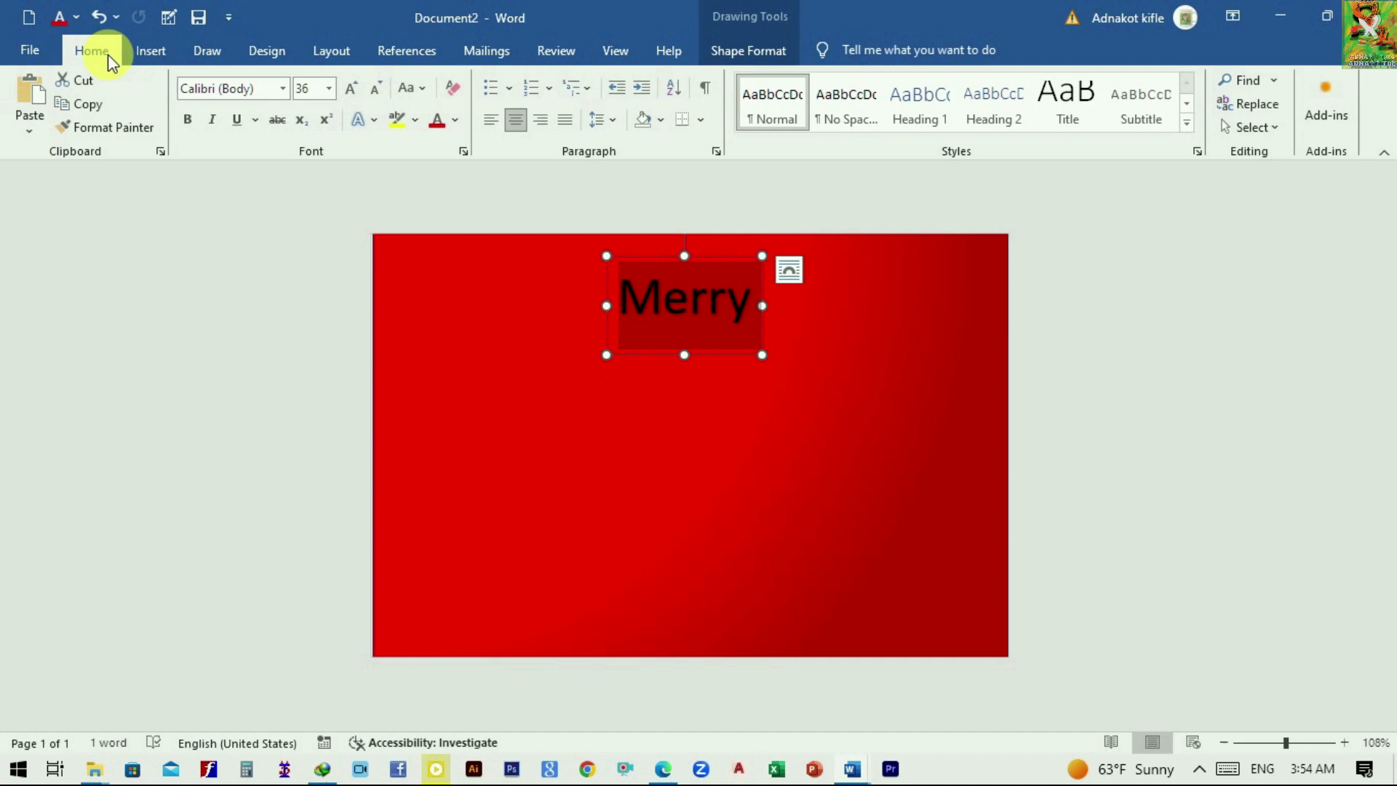
{"action": "left_click", "coordinate": [283, 90]}
{"action": "scroll", "coordinate": [287, 377], "scroll_direction": "down", "scroll_amount": 5}
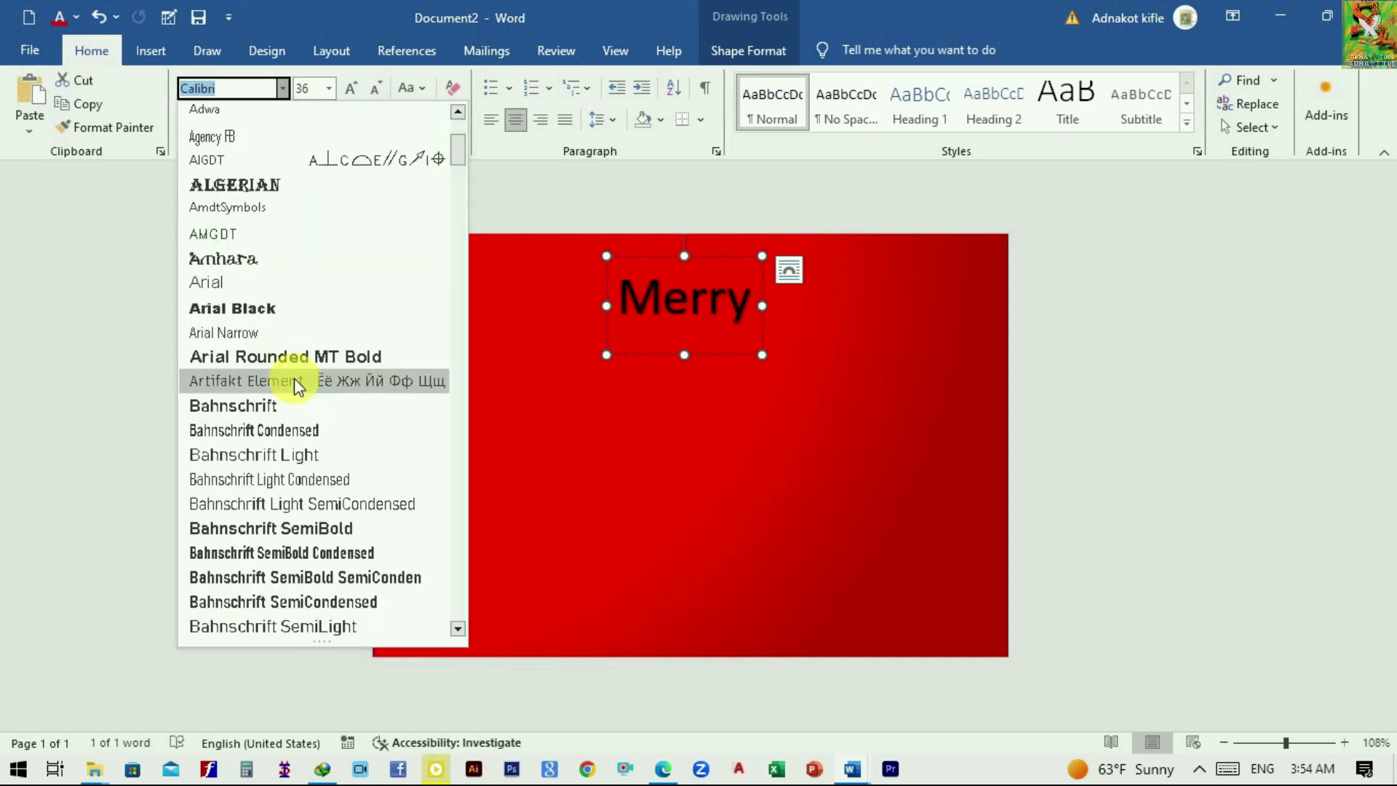
{"action": "scroll", "coordinate": [295, 400], "scroll_direction": "down", "scroll_amount": 2}
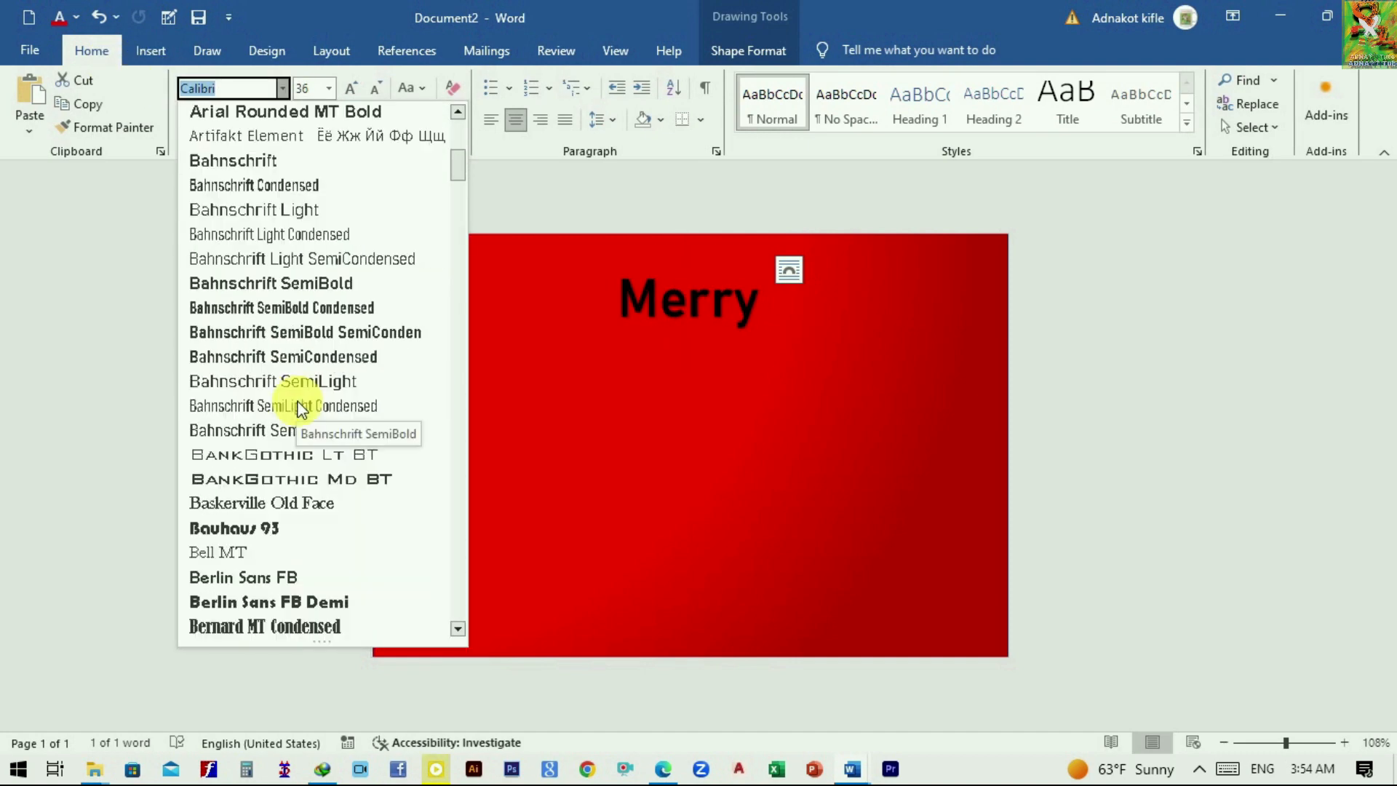
{"action": "scroll", "coordinate": [280, 327], "scroll_direction": "up", "scroll_amount": 4}
{"action": "scroll", "coordinate": [262, 247], "scroll_direction": "up", "scroll_amount": 4}
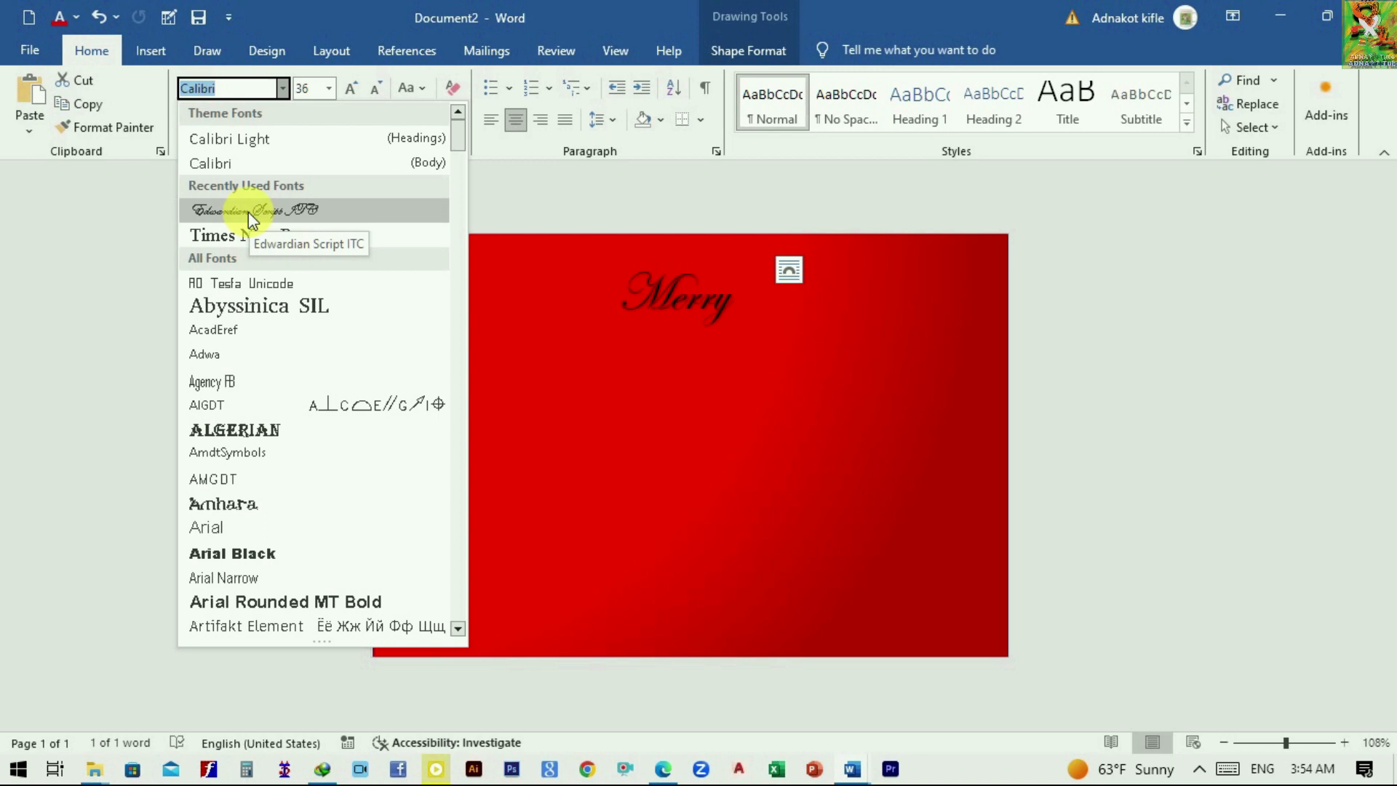
{"action": "left_click", "coordinate": [248, 212]}
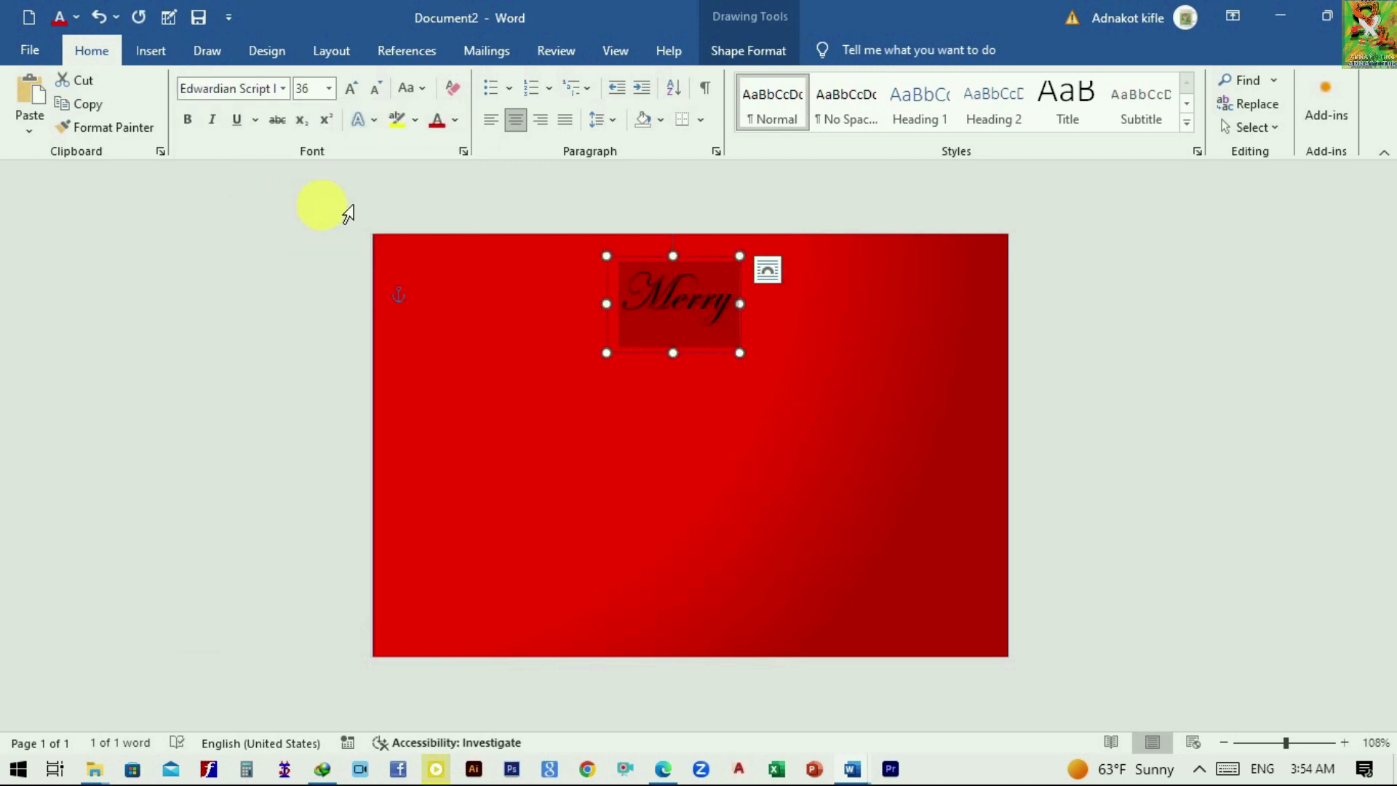
- Make the "Merry" text bold and set its font size to 48
{"action": "left_click", "coordinate": [187, 122]}
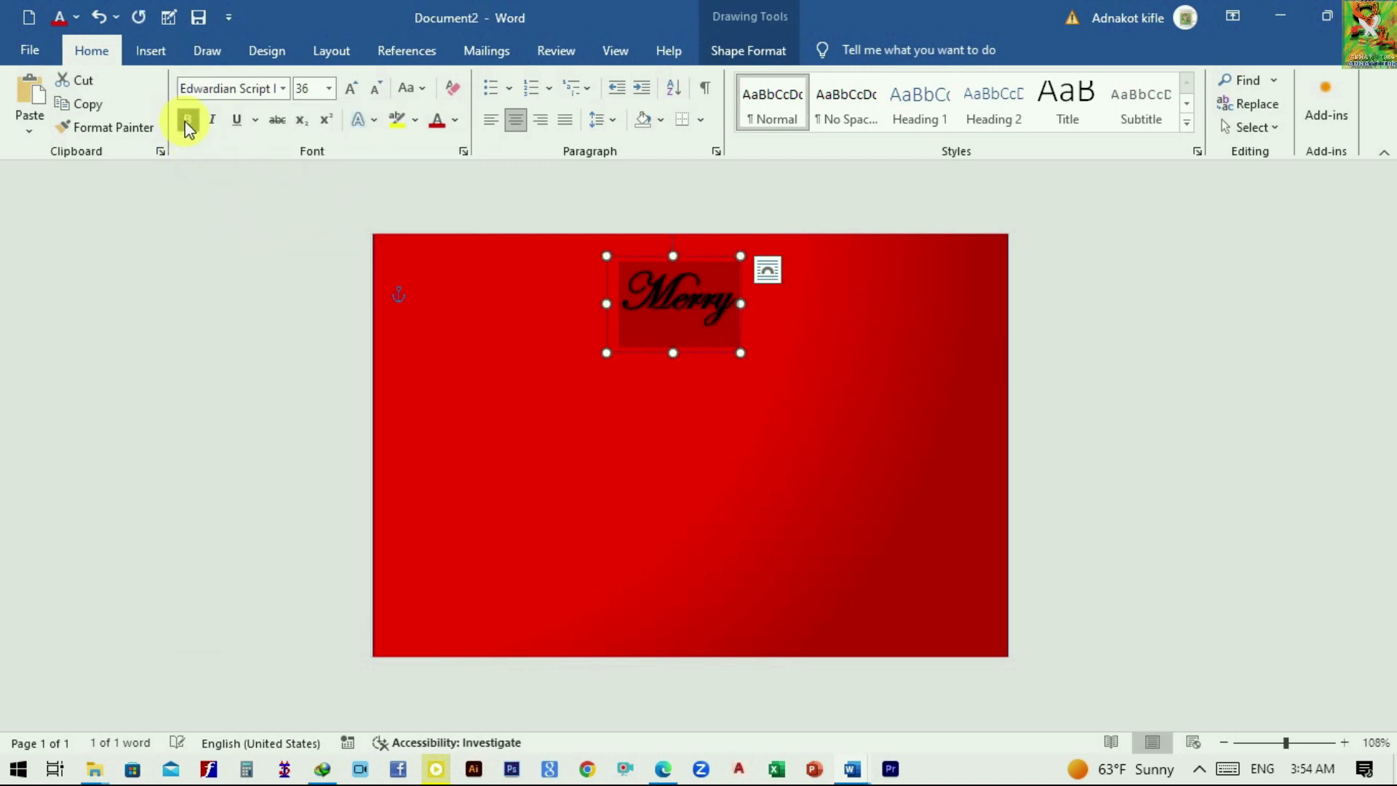
{"action": "left_click", "coordinate": [328, 89]}
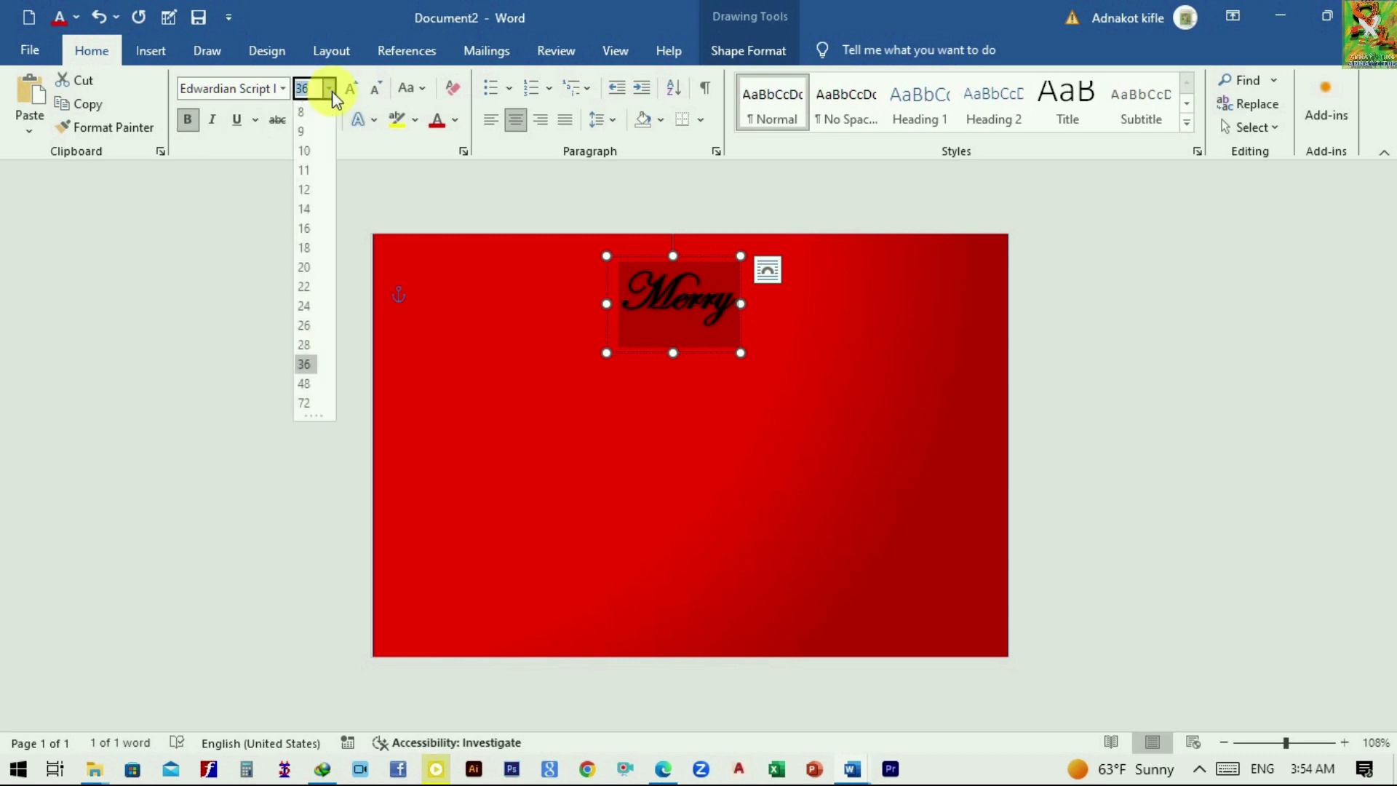
{"action": "left_click", "coordinate": [306, 383]}
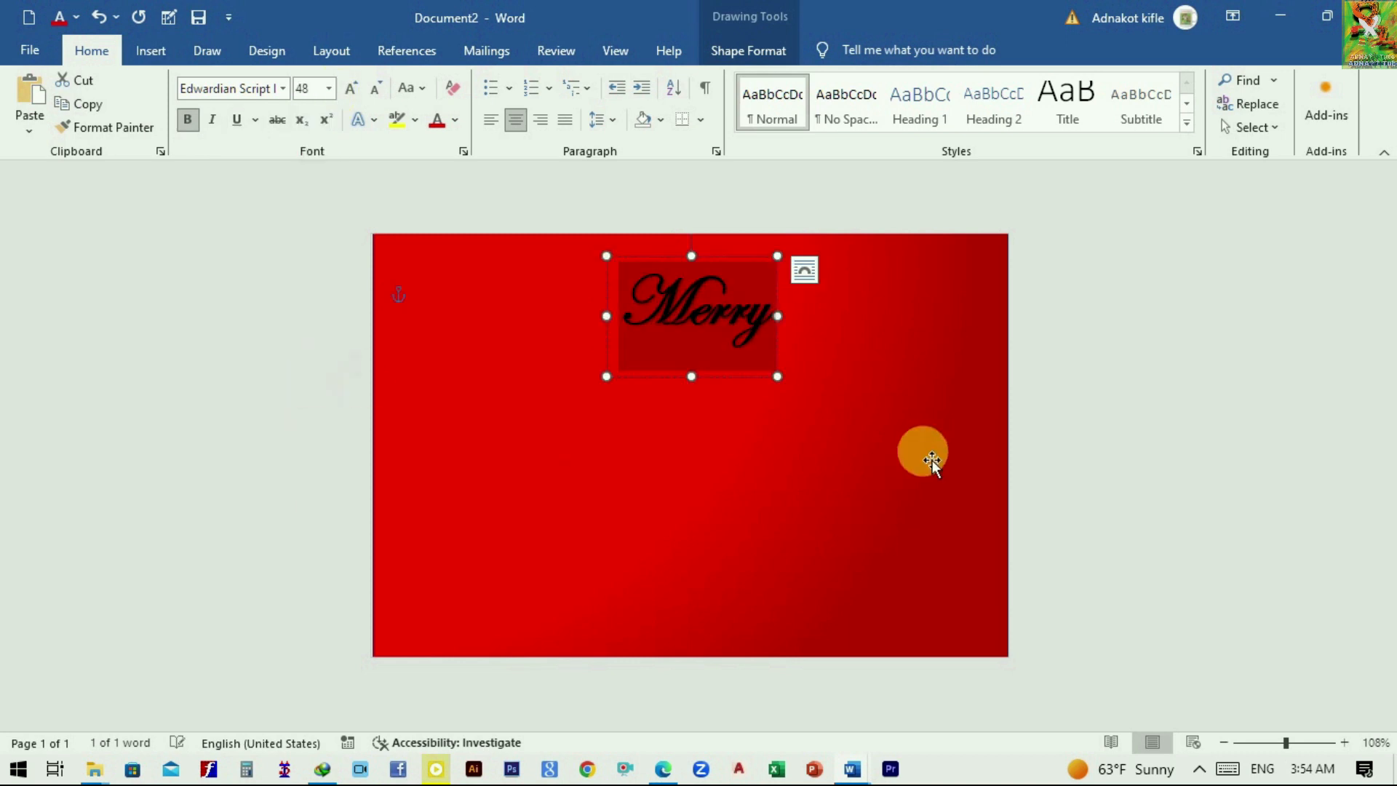
{"action": "left_click", "coordinate": [793, 499]}
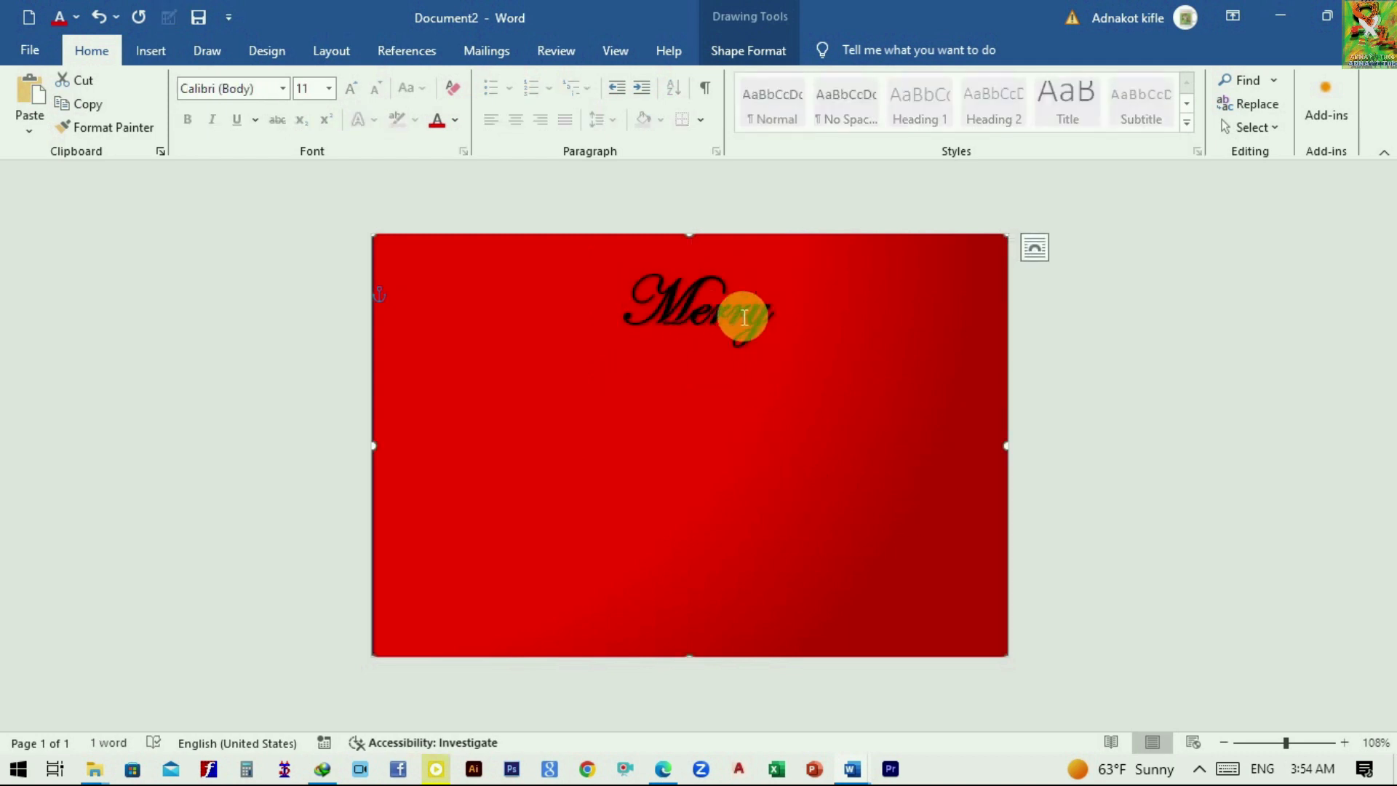
- Change the text fill of the whole word "Merry" to white
{"action": "left_click", "coordinate": [708, 309]}
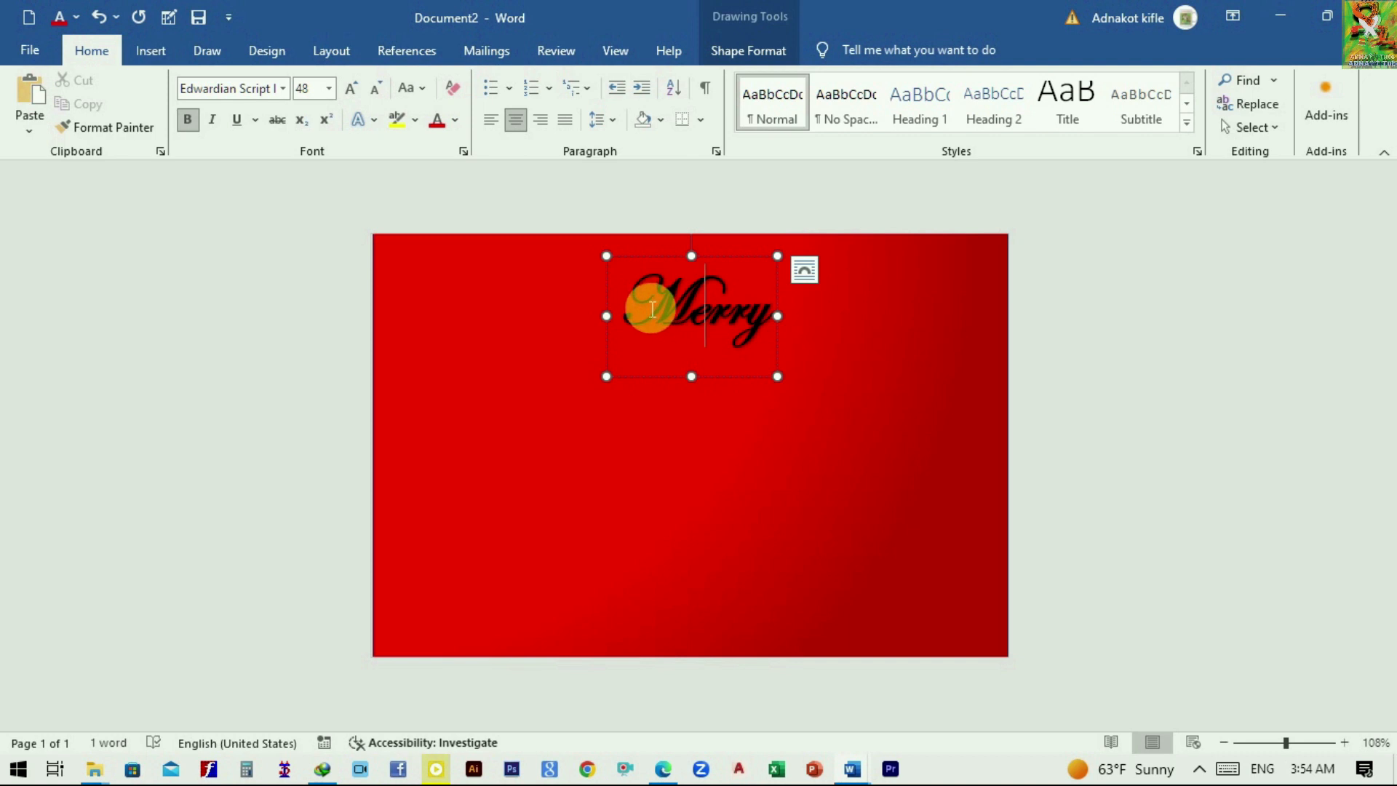
{"action": "left_click_drag", "start_coordinate": [645, 305], "coordinate": [794, 313]}
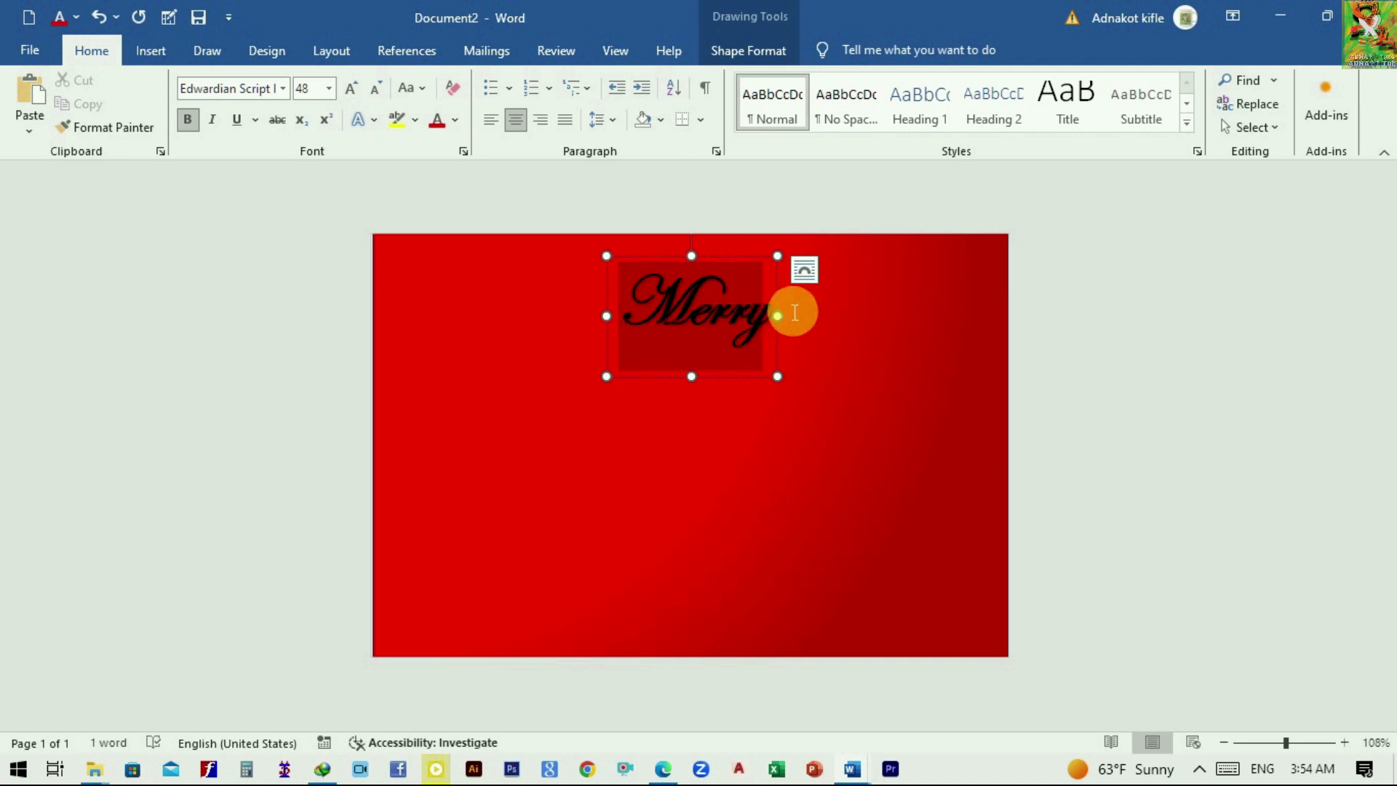
{"action": "left_click", "coordinate": [754, 48]}
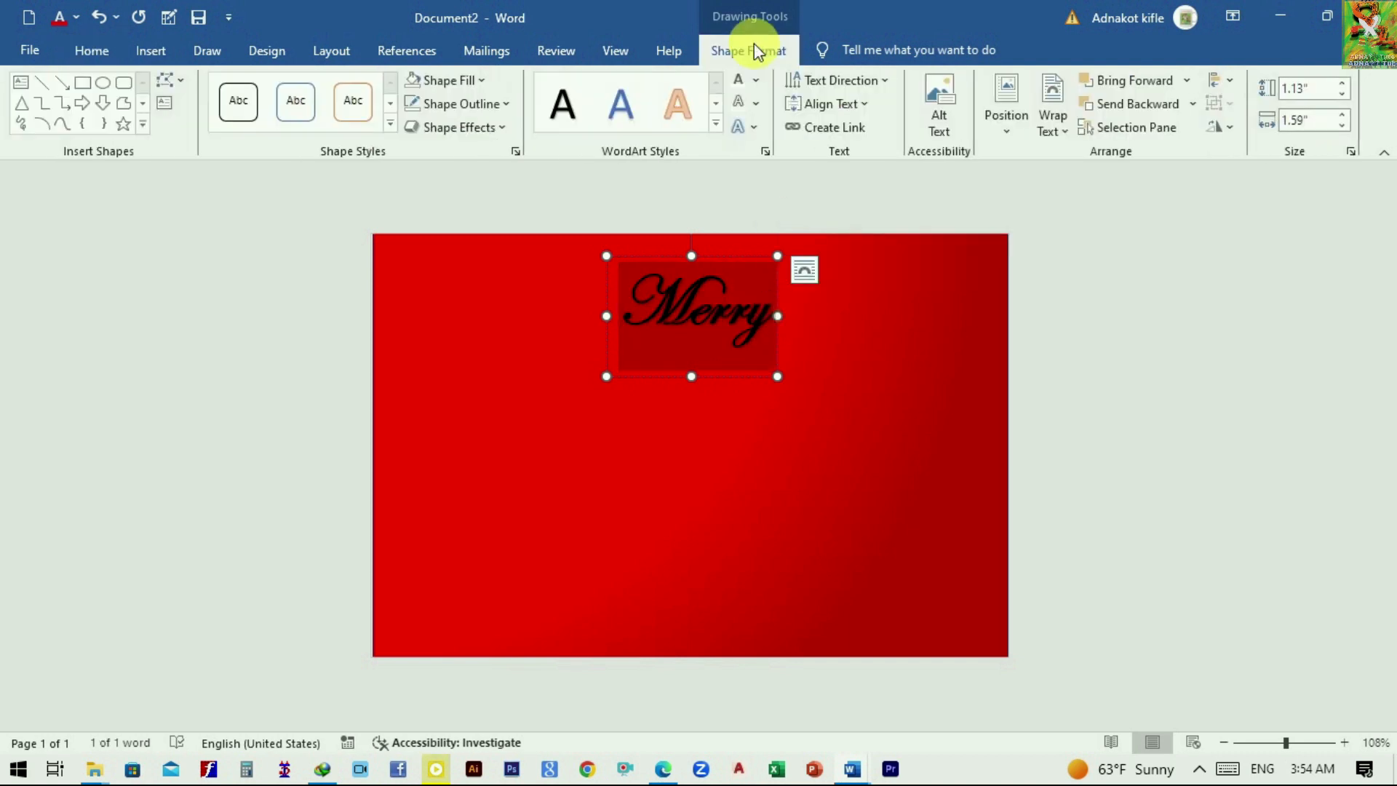
{"action": "left_click", "coordinate": [759, 83]}
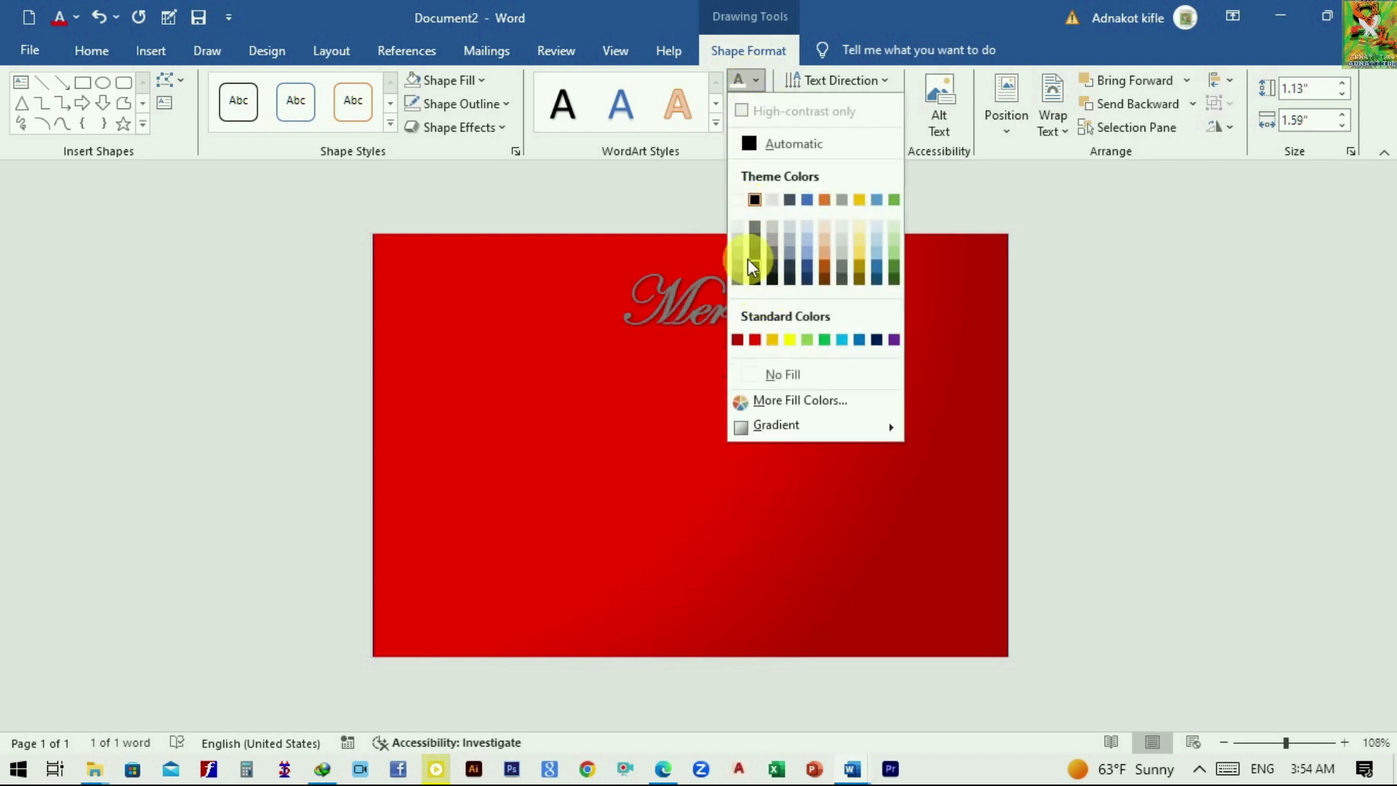
{"action": "left_click", "coordinate": [741, 200]}
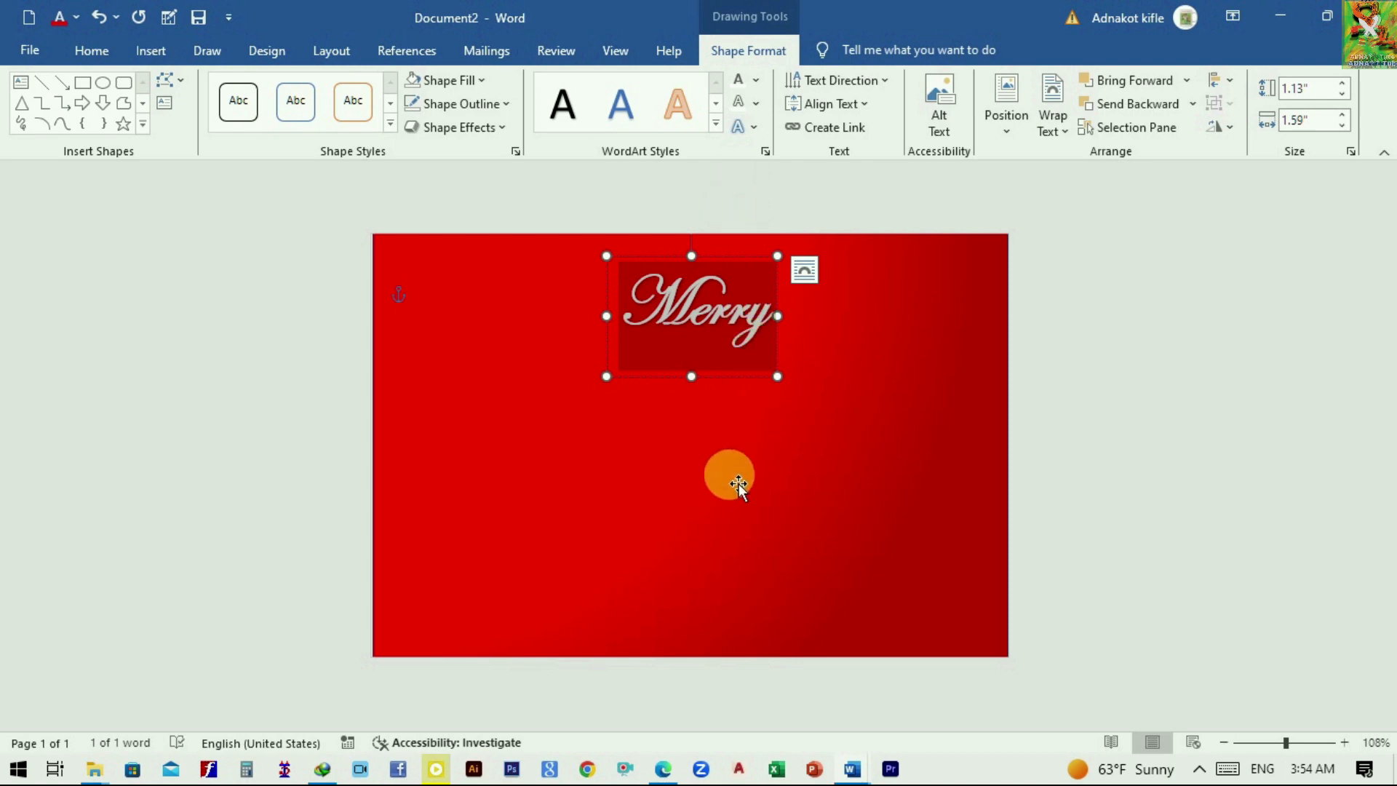
{"action": "left_click", "coordinate": [739, 483]}
- Duplicate the "Merry" WordArt and place the copy directly below the original
{"action": "left_click", "coordinate": [680, 347]}
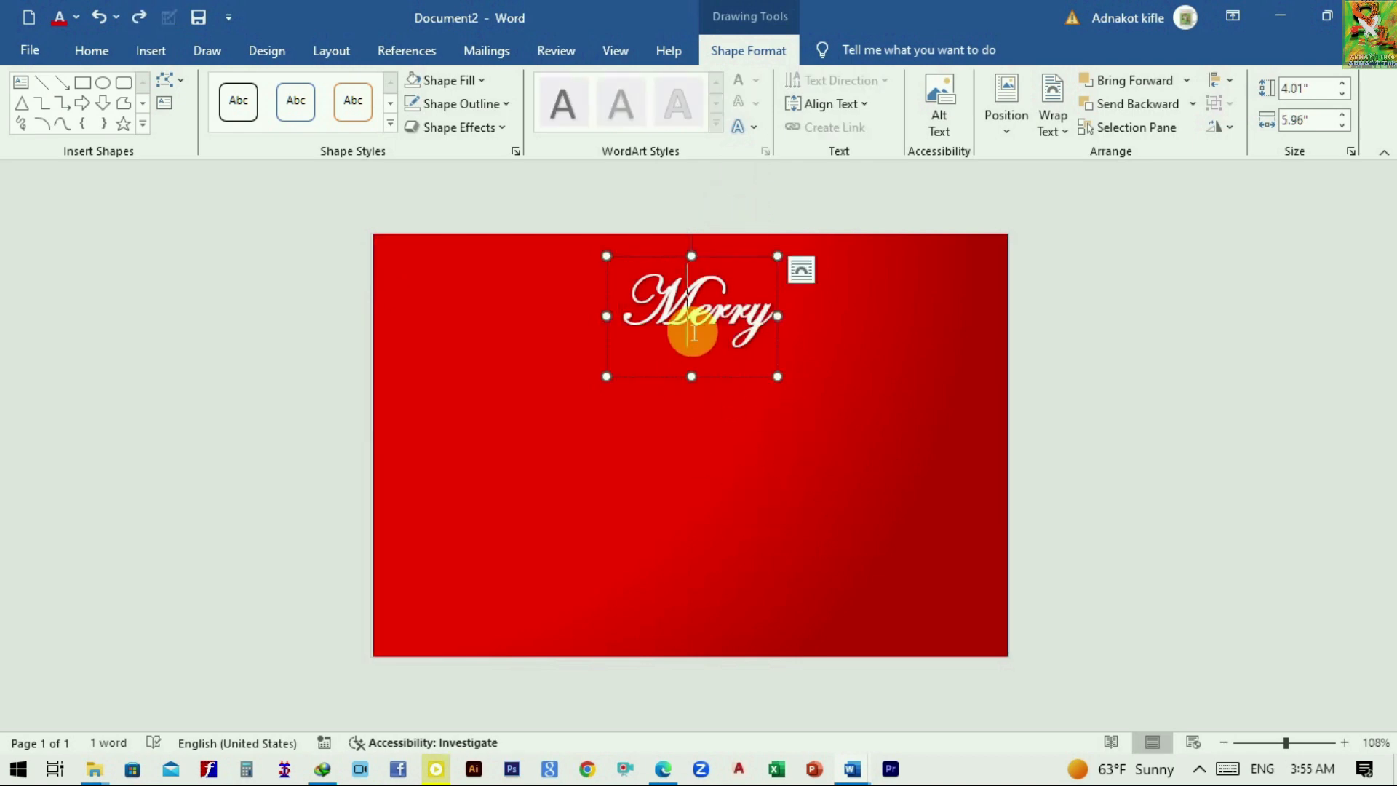
{"action": "left_click", "coordinate": [735, 389]}
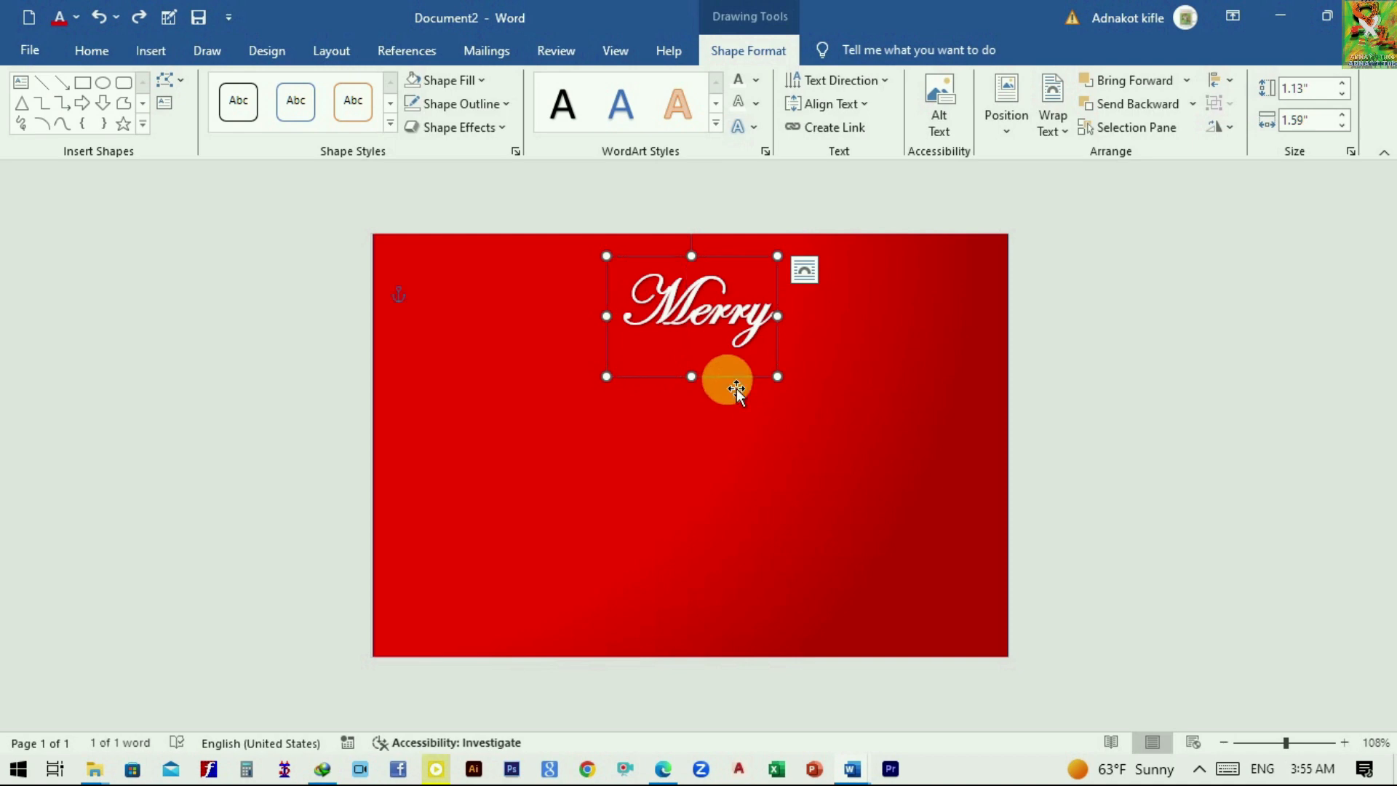
{"action": "key", "text": "ctrl+v"}
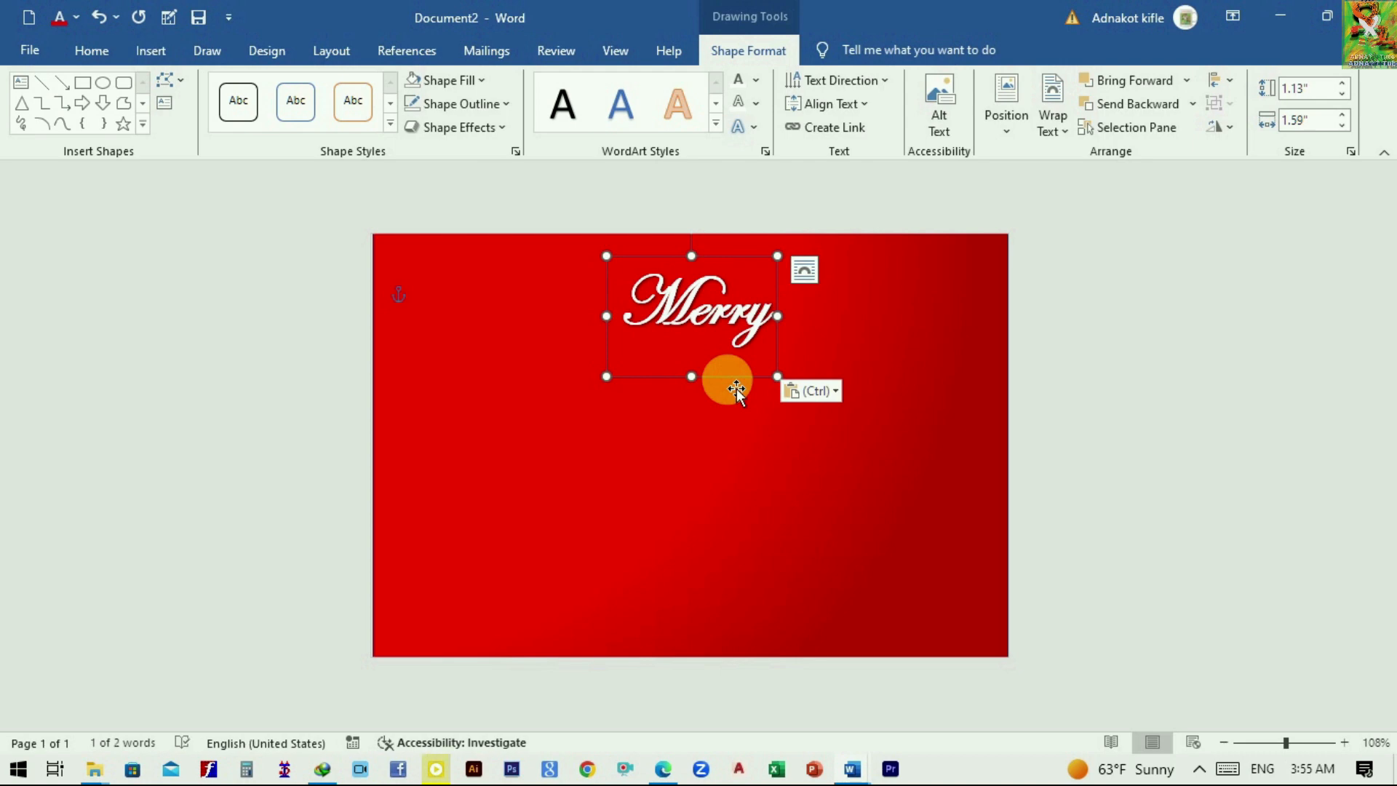
{"action": "left_click_drag", "start_coordinate": [736, 388], "coordinate": [734, 413]}
{"action": "left_click_drag", "start_coordinate": [732, 452], "coordinate": [729, 517]}
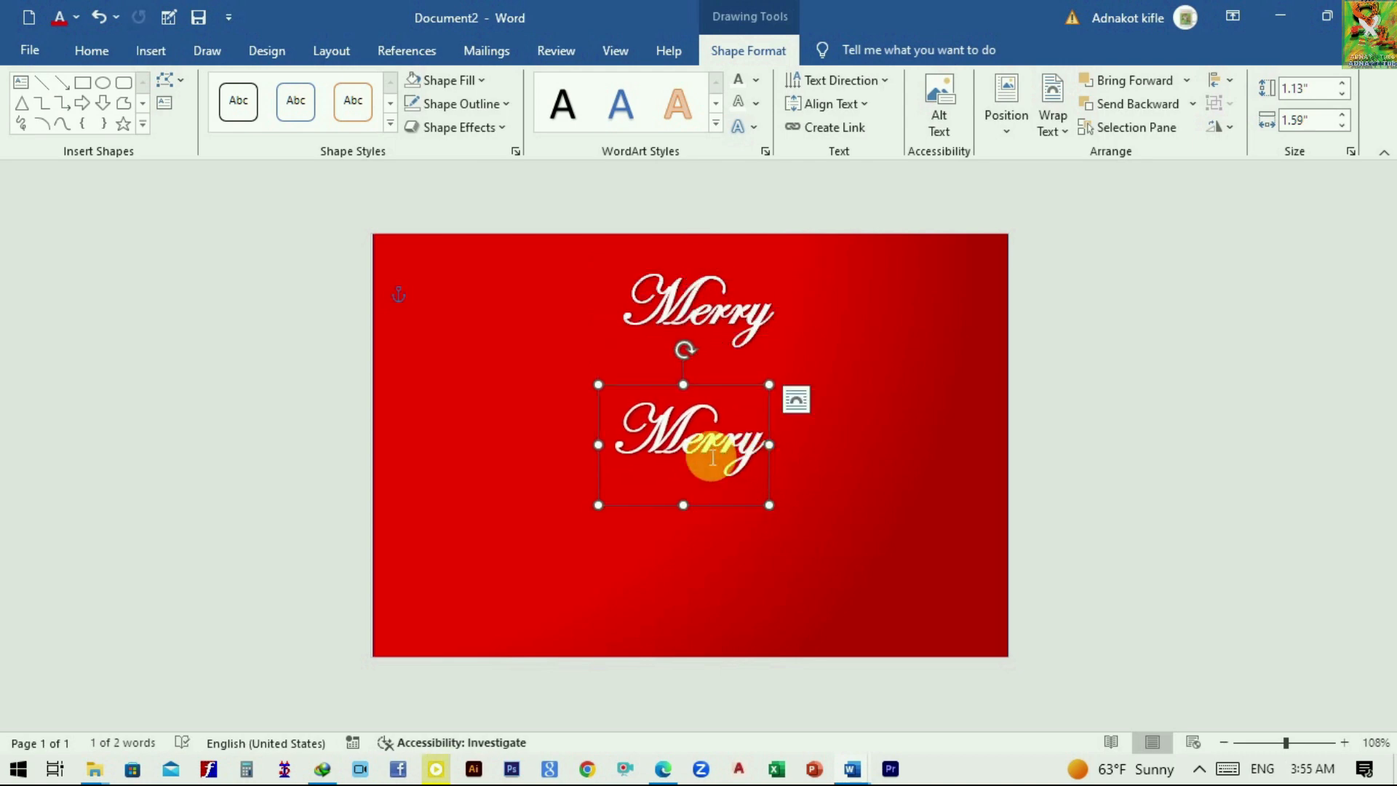
- Replace the text of the lower WordArt with "Christmas" and shift it to sit centred beneath "Merry"
{"action": "left_click", "coordinate": [770, 462]}
{"action": "key", "text": "BackSpace"}
{"action": "key", "text": "BackSpace"}
{"action": "key", "text": "BackSpace"}
{"action": "key", "text": "BackSpace"}
{"action": "key", "text": "BackSpace"}
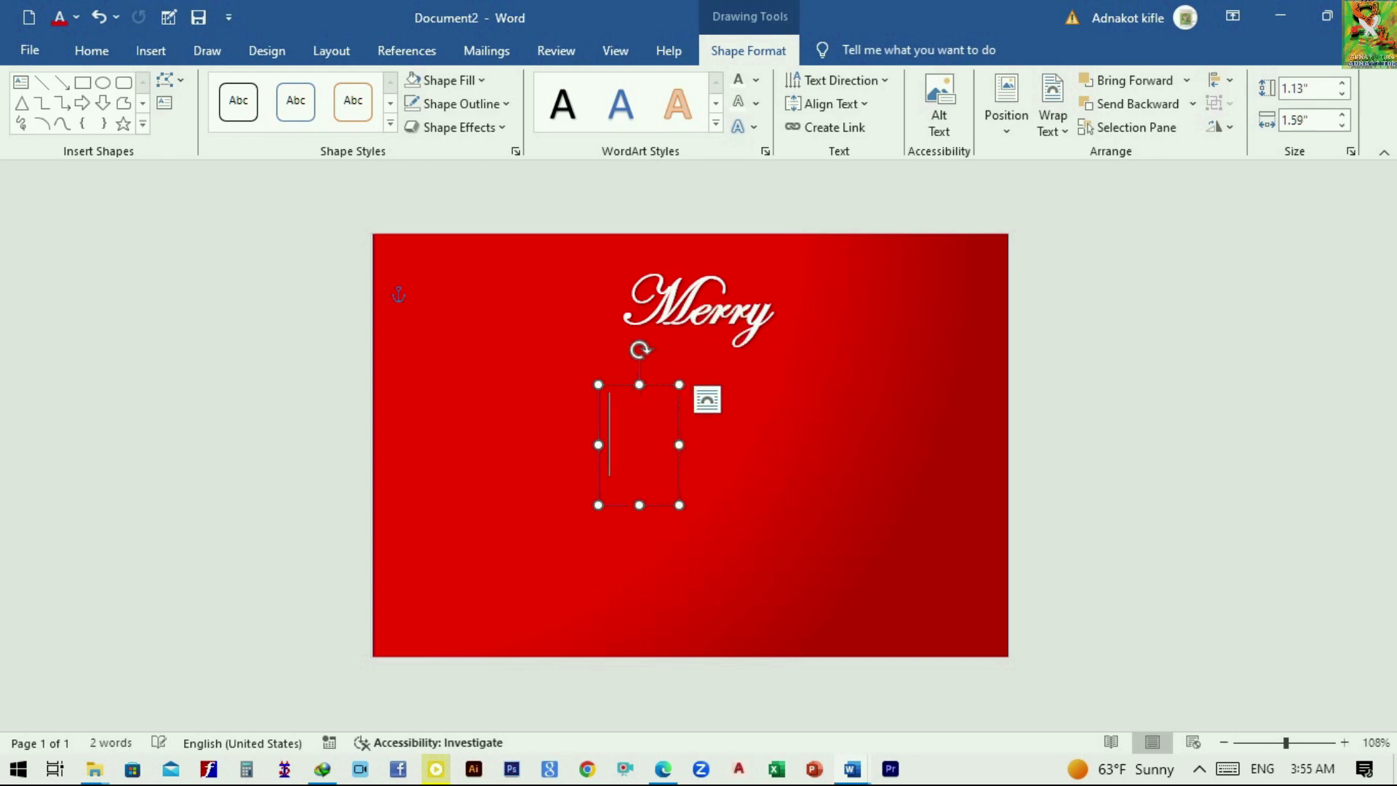
{"action": "type", "text": "Christmas"}
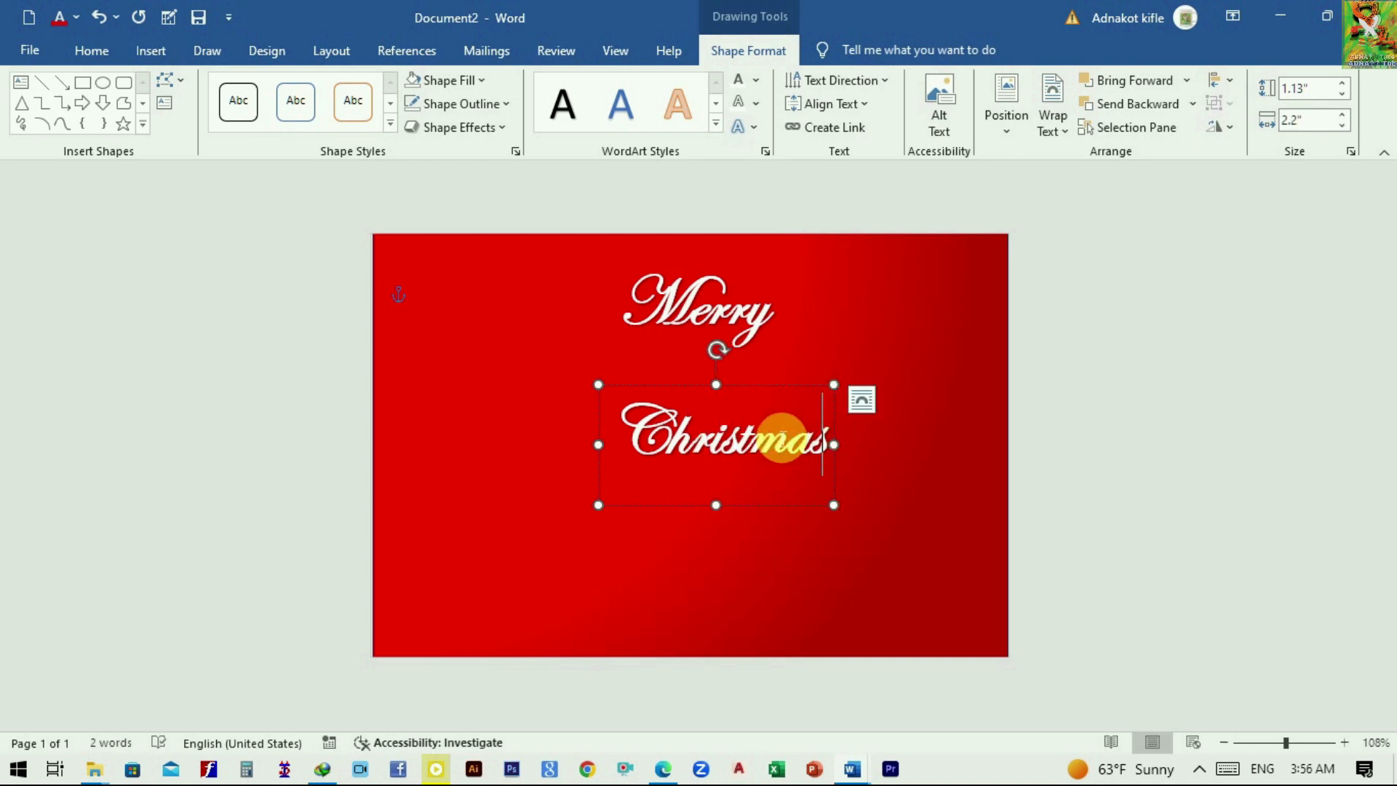
{"action": "left_click_drag", "start_coordinate": [762, 513], "coordinate": [732, 486]}
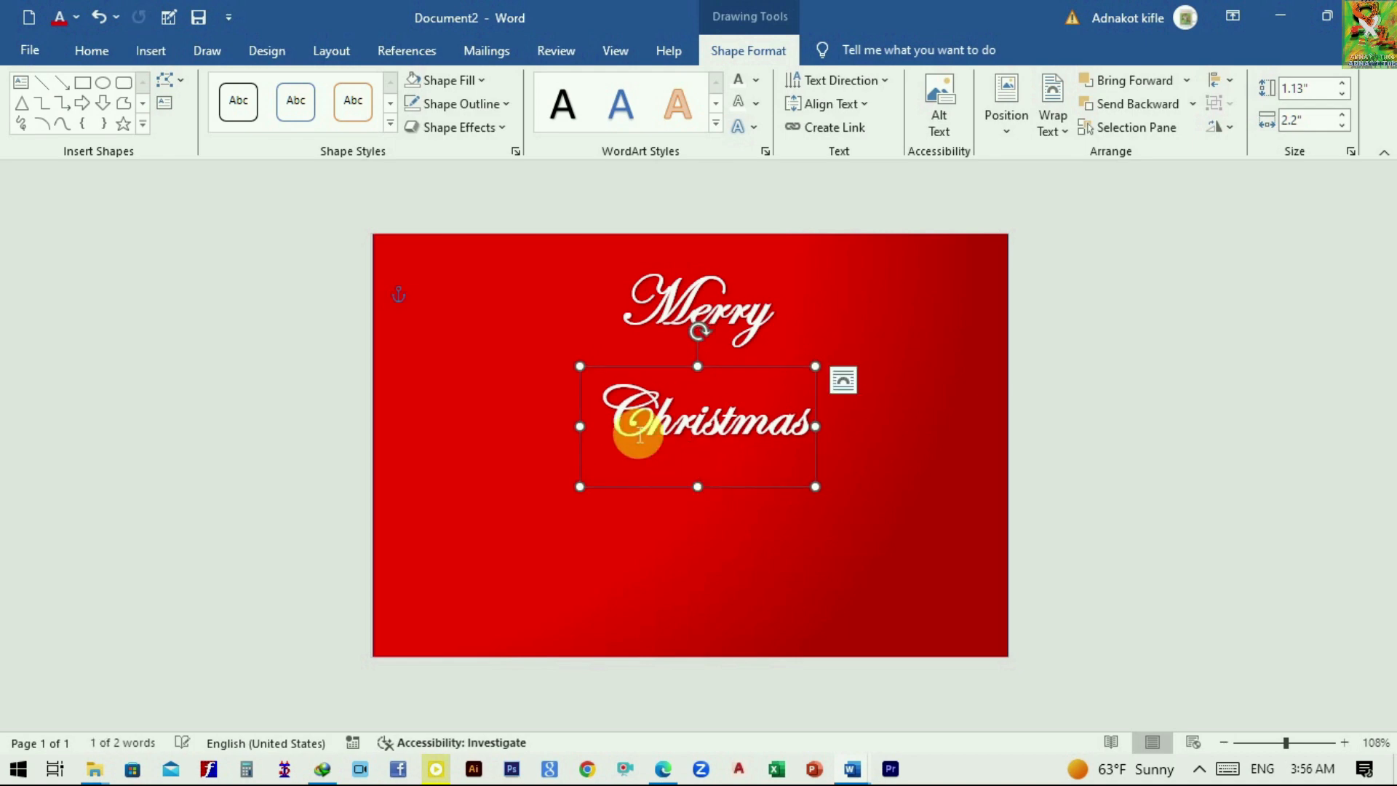
- Enlarge the "Christmas" text to font size 72 and reposition it centred below "Merry"
{"action": "mouse_move", "coordinate": [618, 416]}
{"action": "left_mouse_down"}
{"action": "mouse_move", "coordinate": [795, 420]}
{"action": "mouse_move", "coordinate": [751, 387]}
{"action": "left_mouse_up"}
{"action": "left_click", "coordinate": [105, 51]}
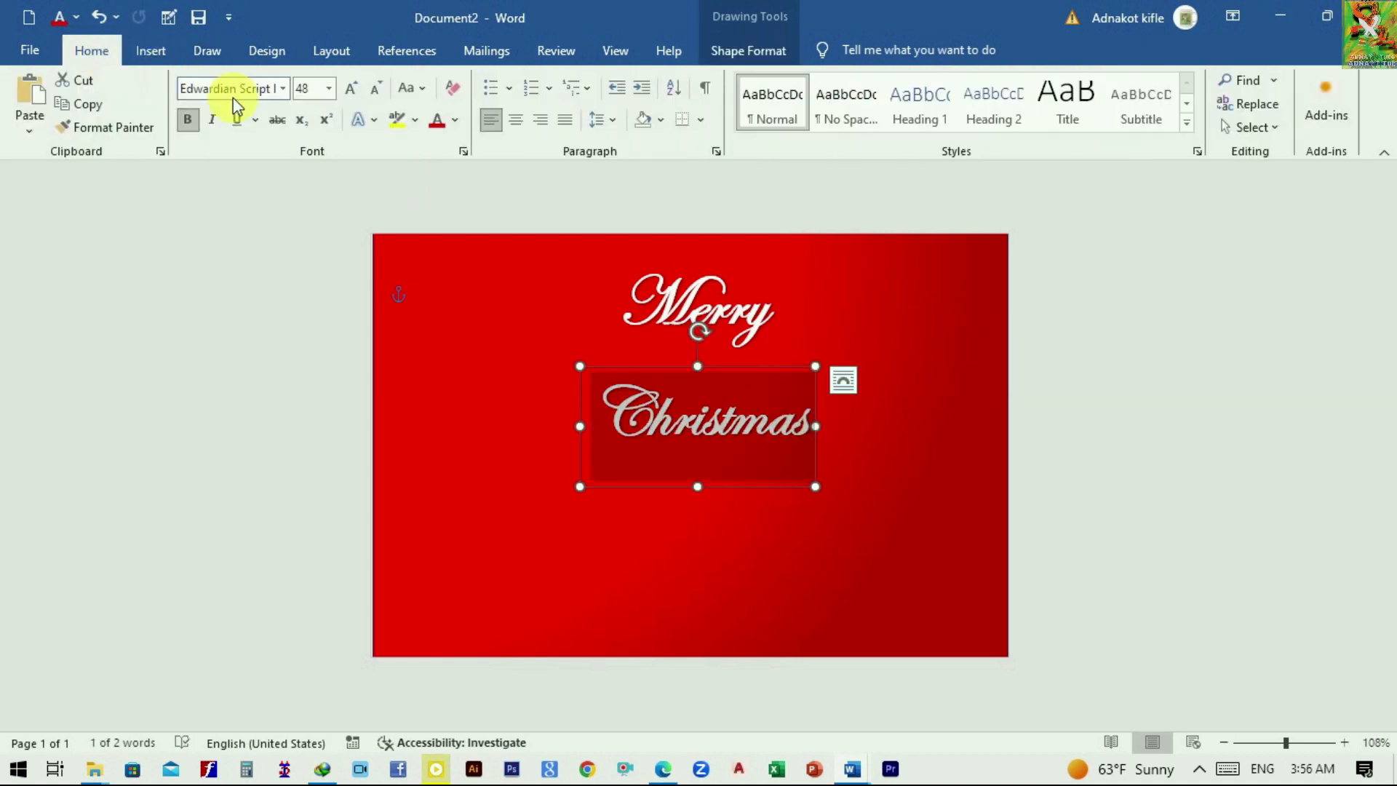
{"action": "left_click", "coordinate": [329, 89]}
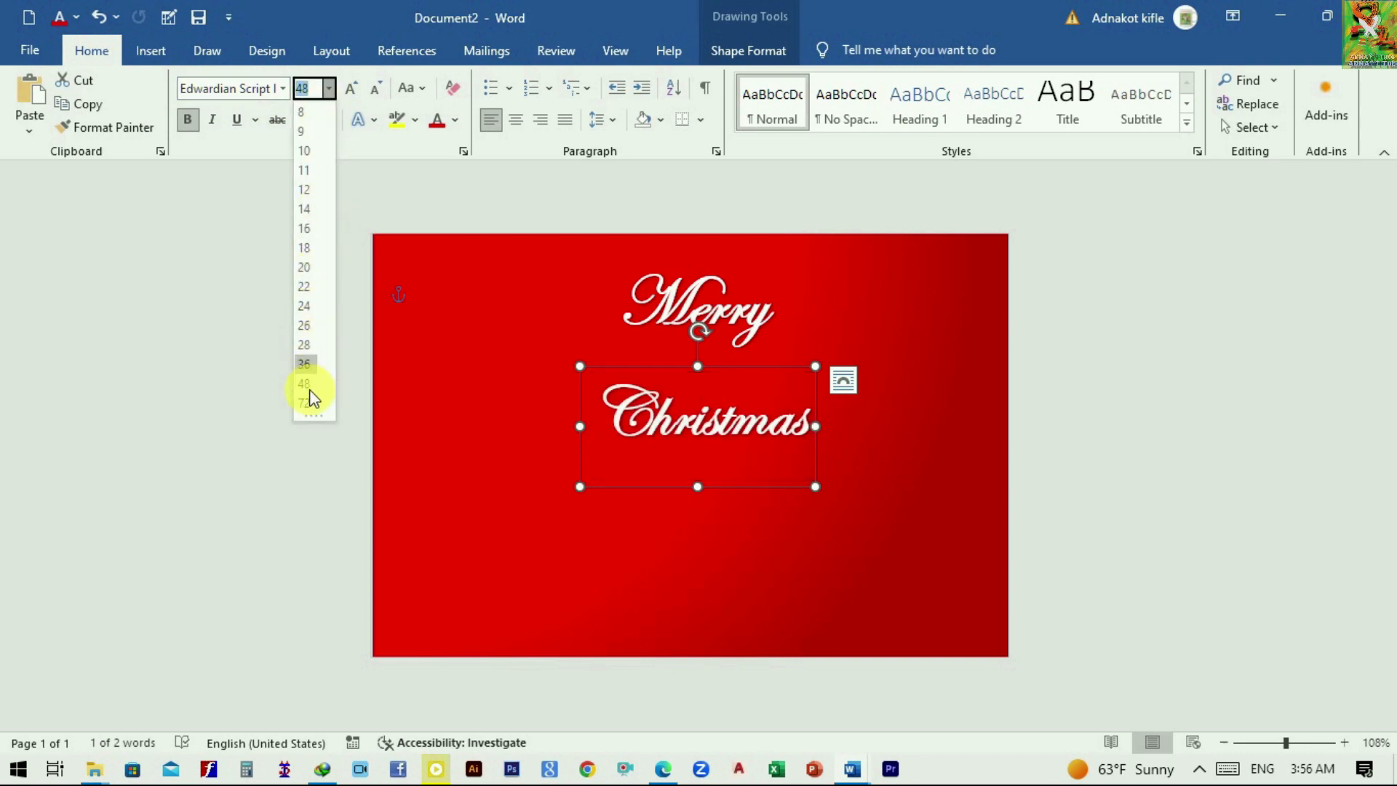
{"action": "left_click", "coordinate": [305, 403]}
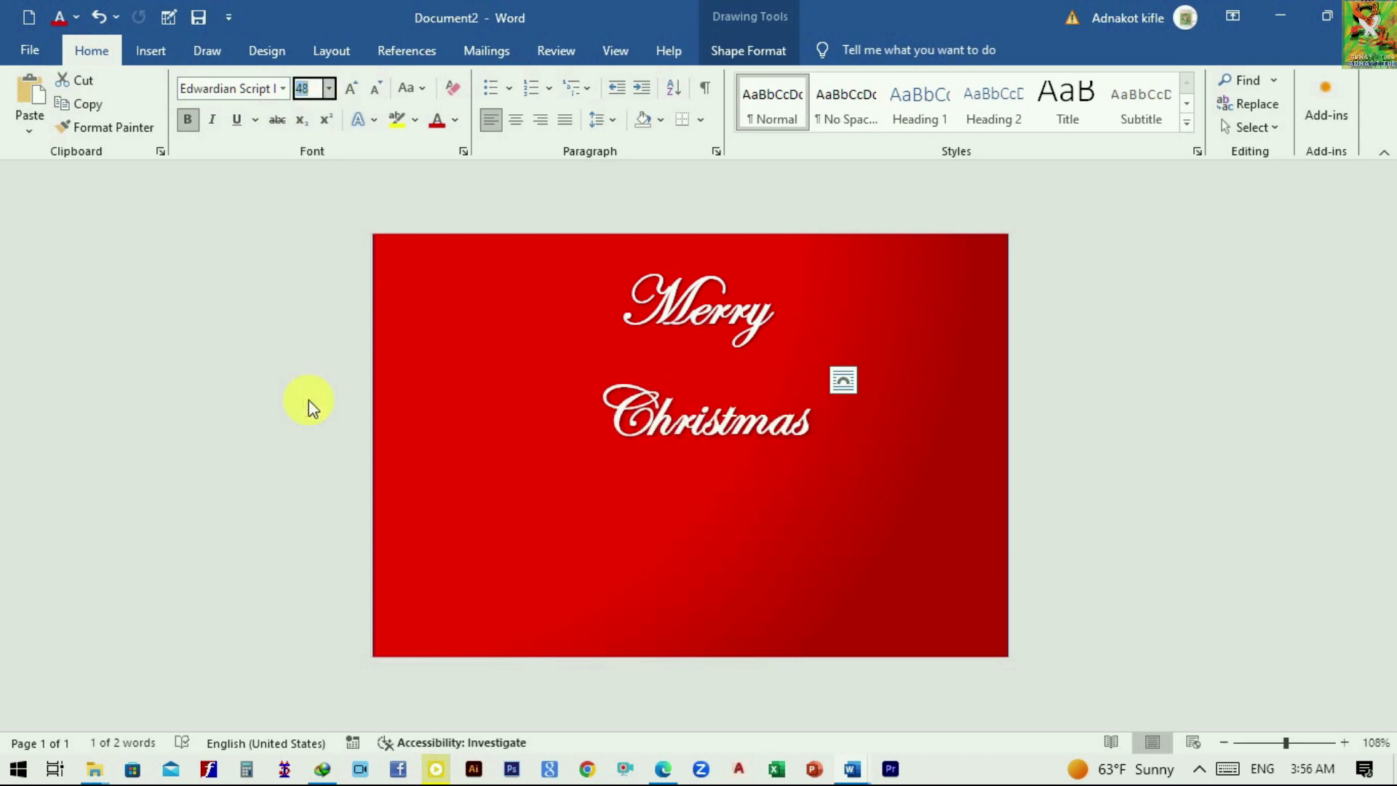
{"action": "left_click_drag", "start_coordinate": [704, 544], "coordinate": [636, 561]}
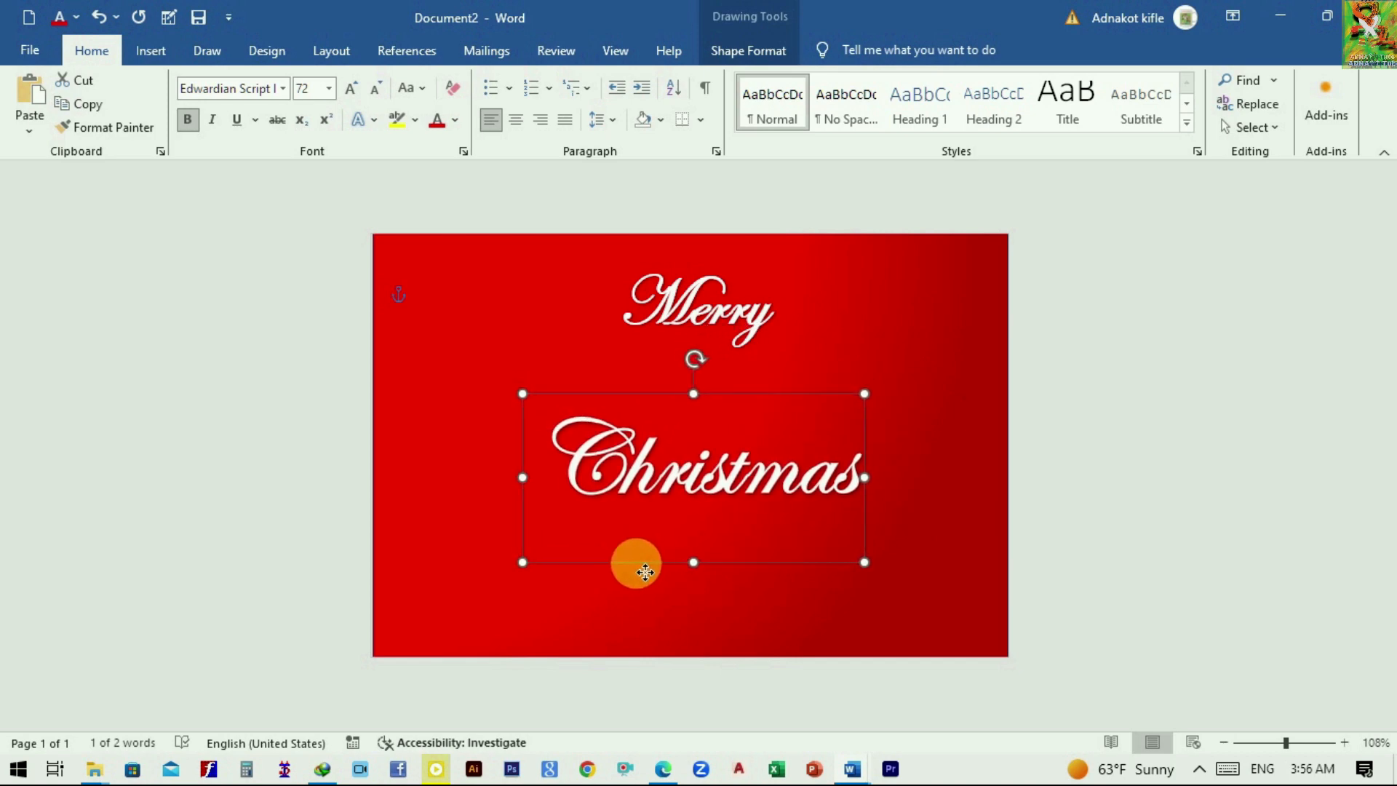
{"action": "left_click", "coordinate": [779, 400]}
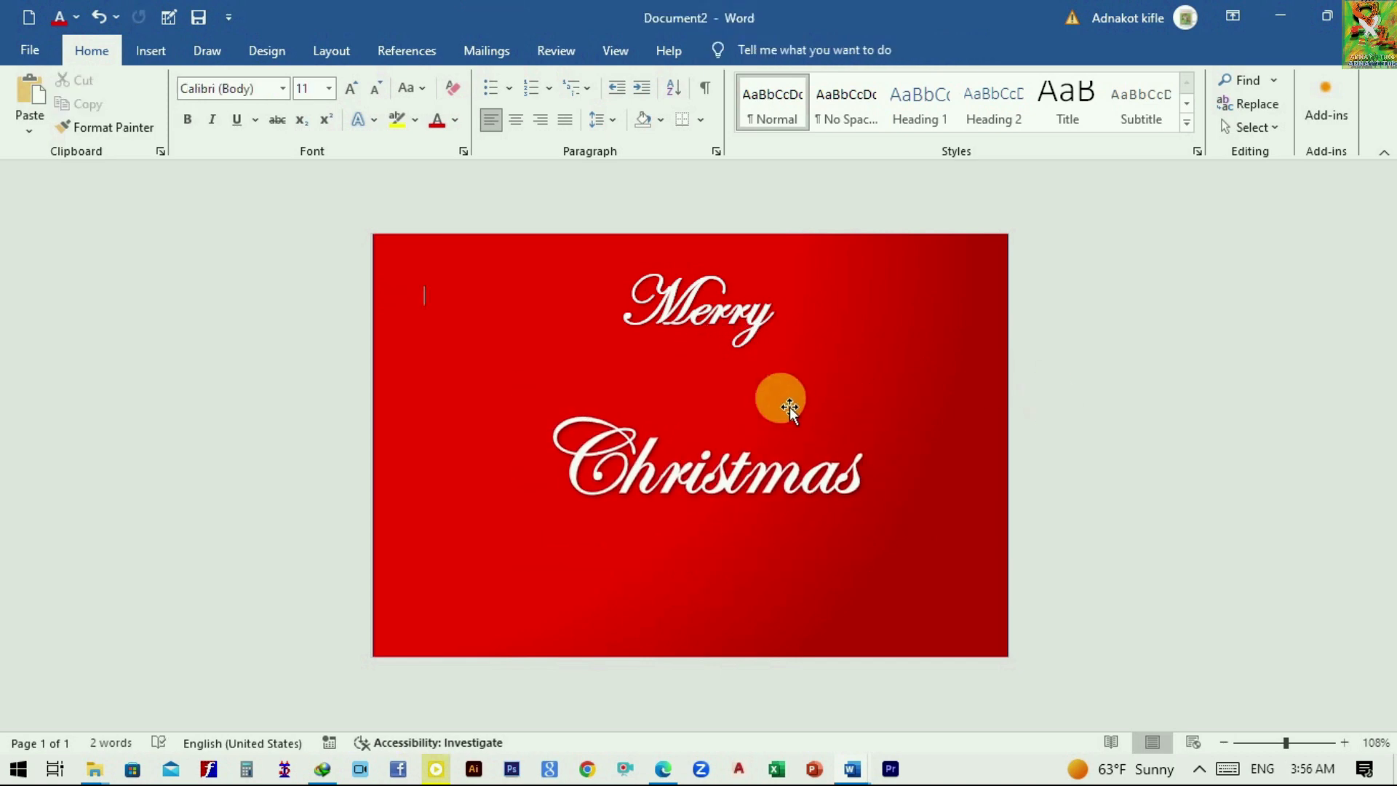
- Insert the Christmas ornament picture R (57).png from the Downloads folder on this device
{"action": "left_click", "coordinate": [151, 51]}
{"action": "left_click", "coordinate": [211, 131]}
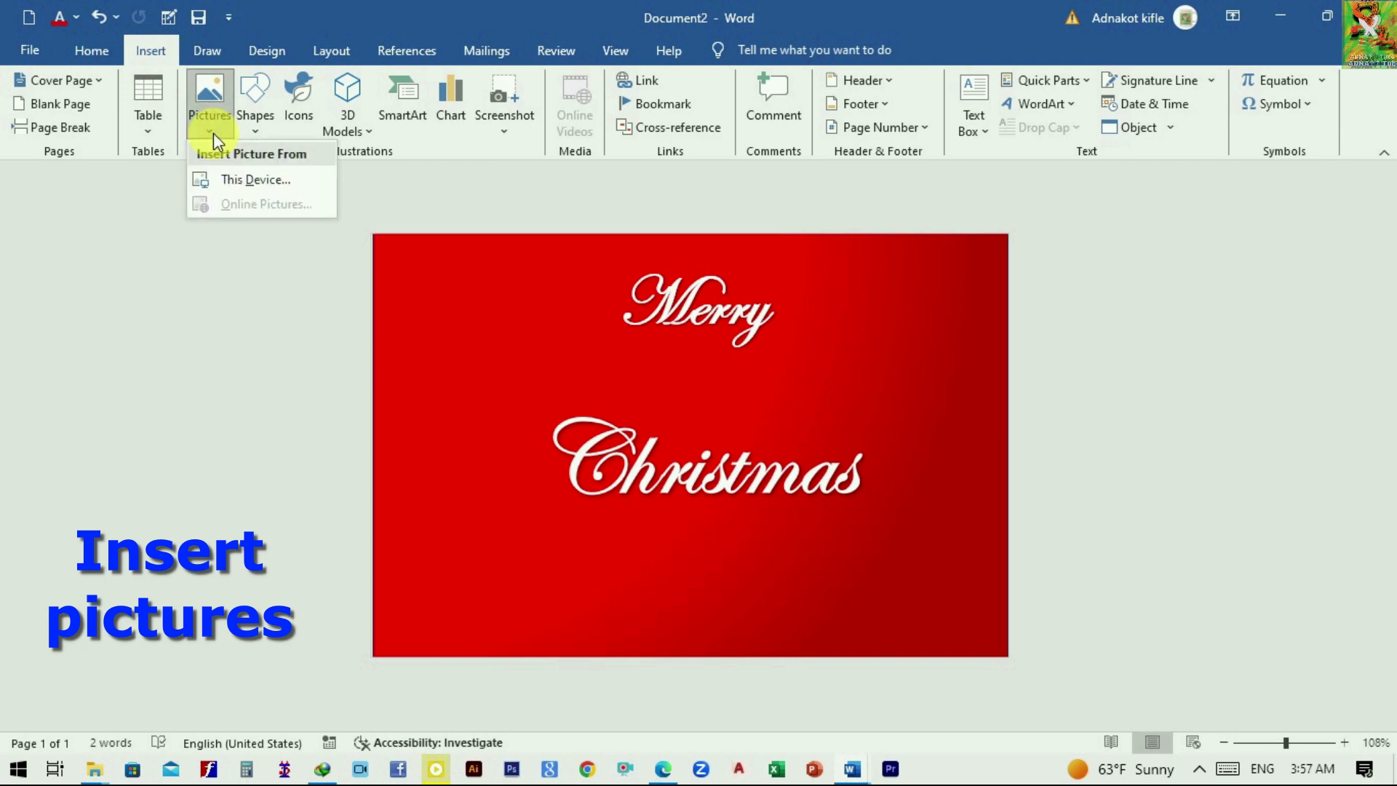
{"action": "left_click", "coordinate": [247, 180]}
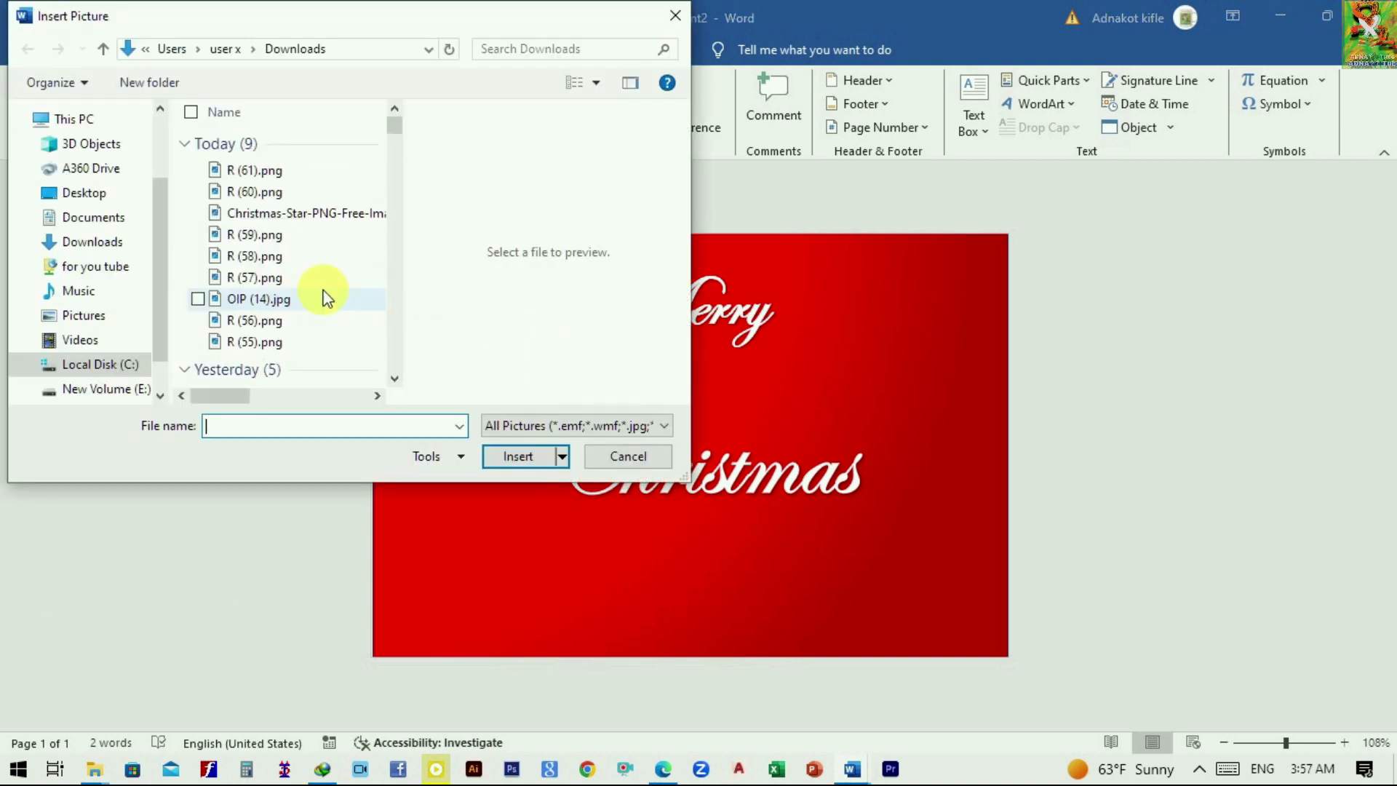
{"action": "left_click", "coordinate": [95, 244]}
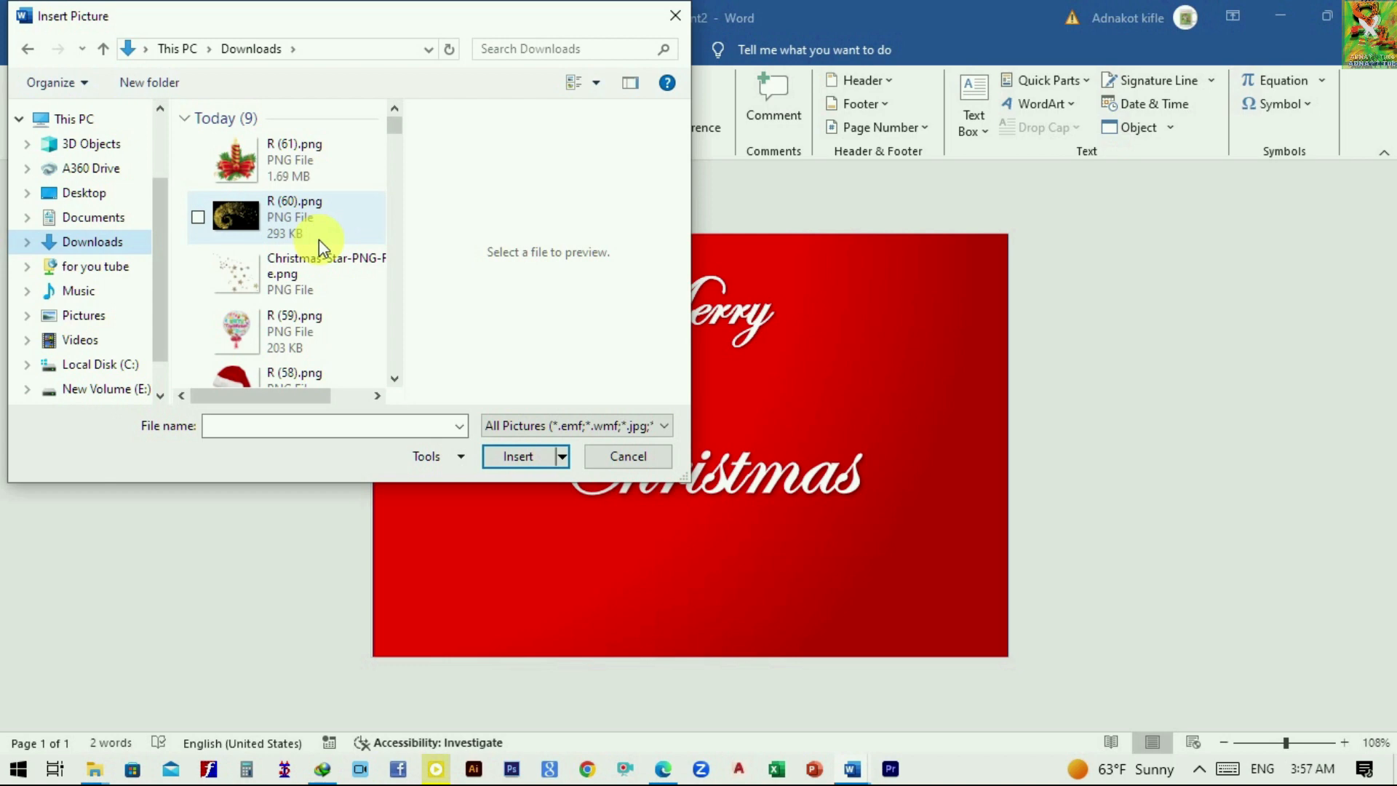
{"action": "scroll", "coordinate": [249, 245], "scroll_direction": "down", "scroll_amount": 3}
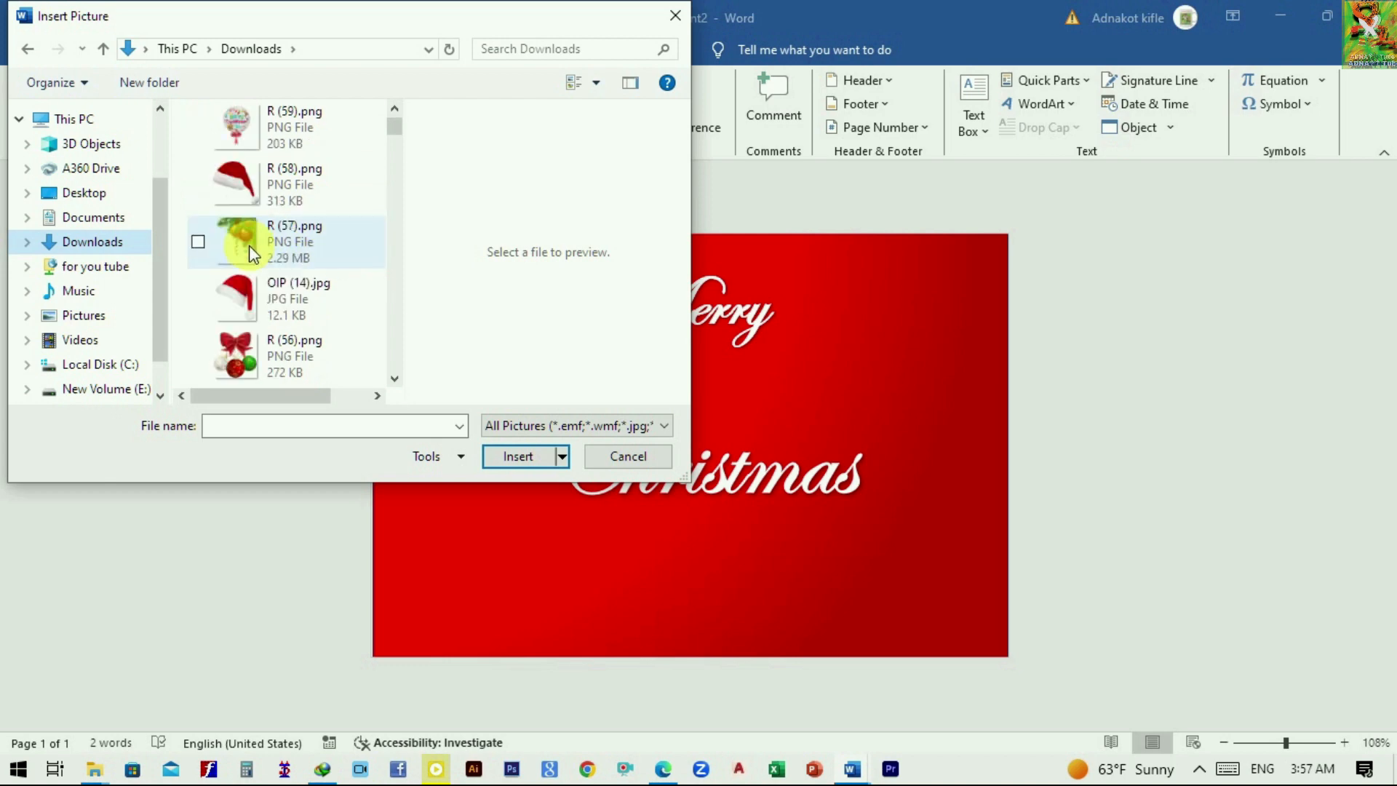
{"action": "left_click", "coordinate": [240, 241]}
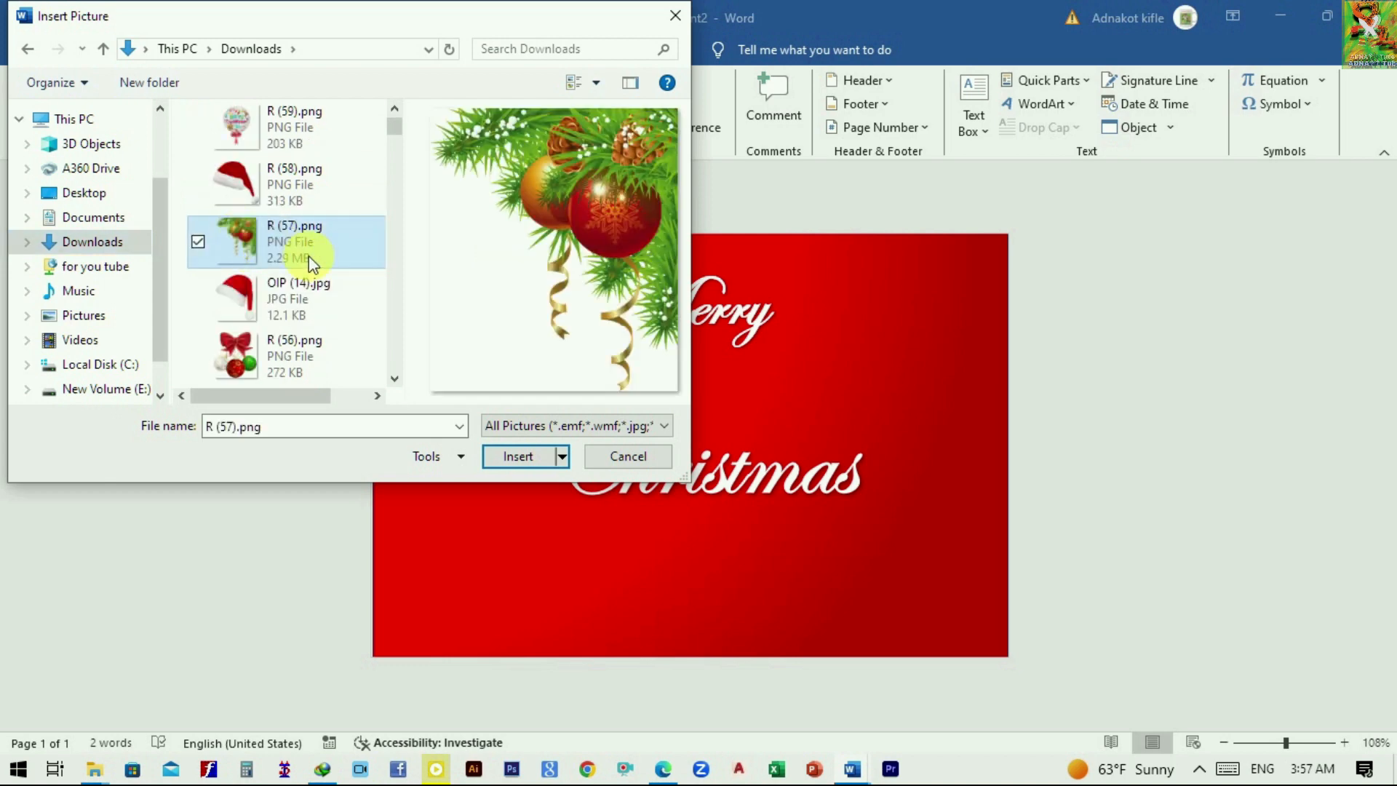
{"action": "left_click", "coordinate": [518, 457]}
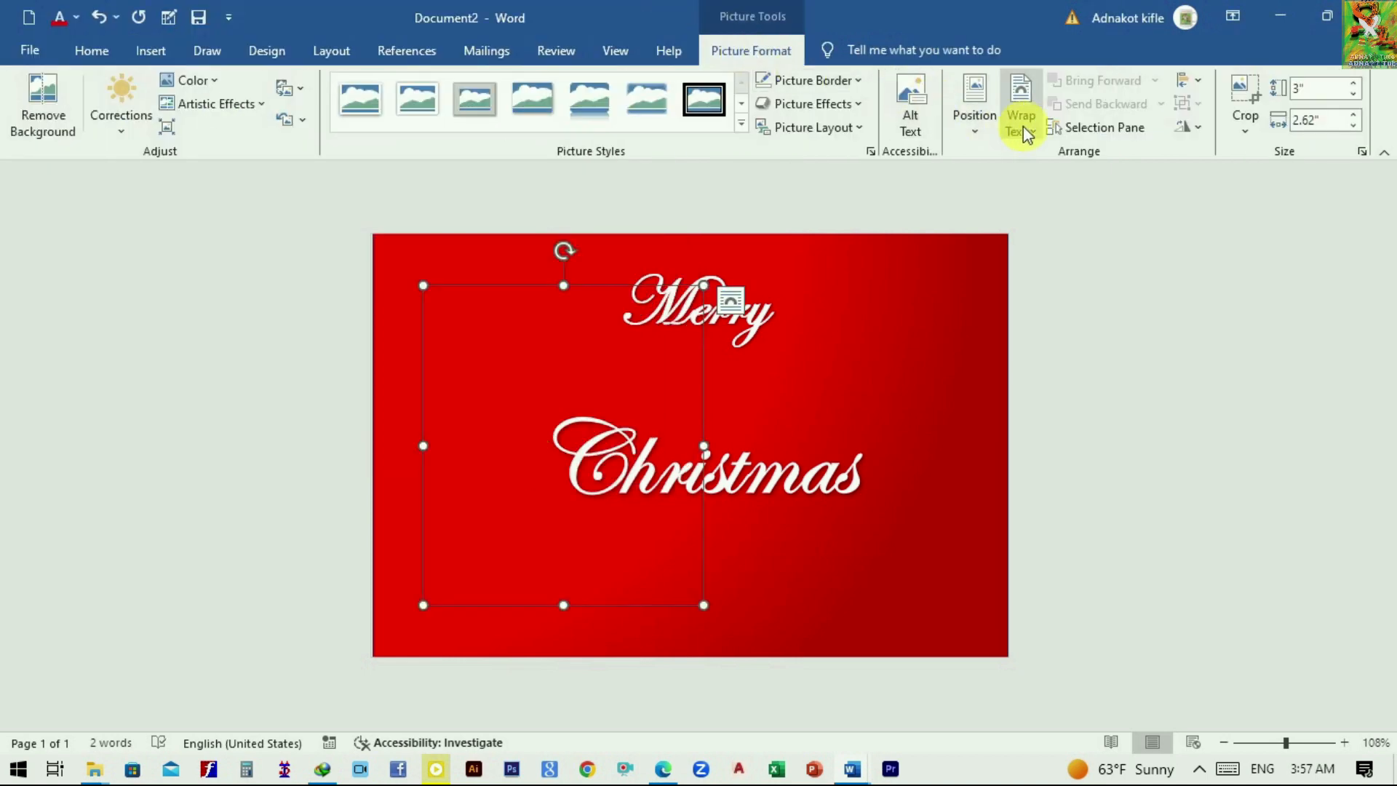
- Set the ornament picture's wrapping to In Front of Text, then fit it slightly reduced into the card's upper-right corner
{"action": "left_click", "coordinate": [1033, 129]}
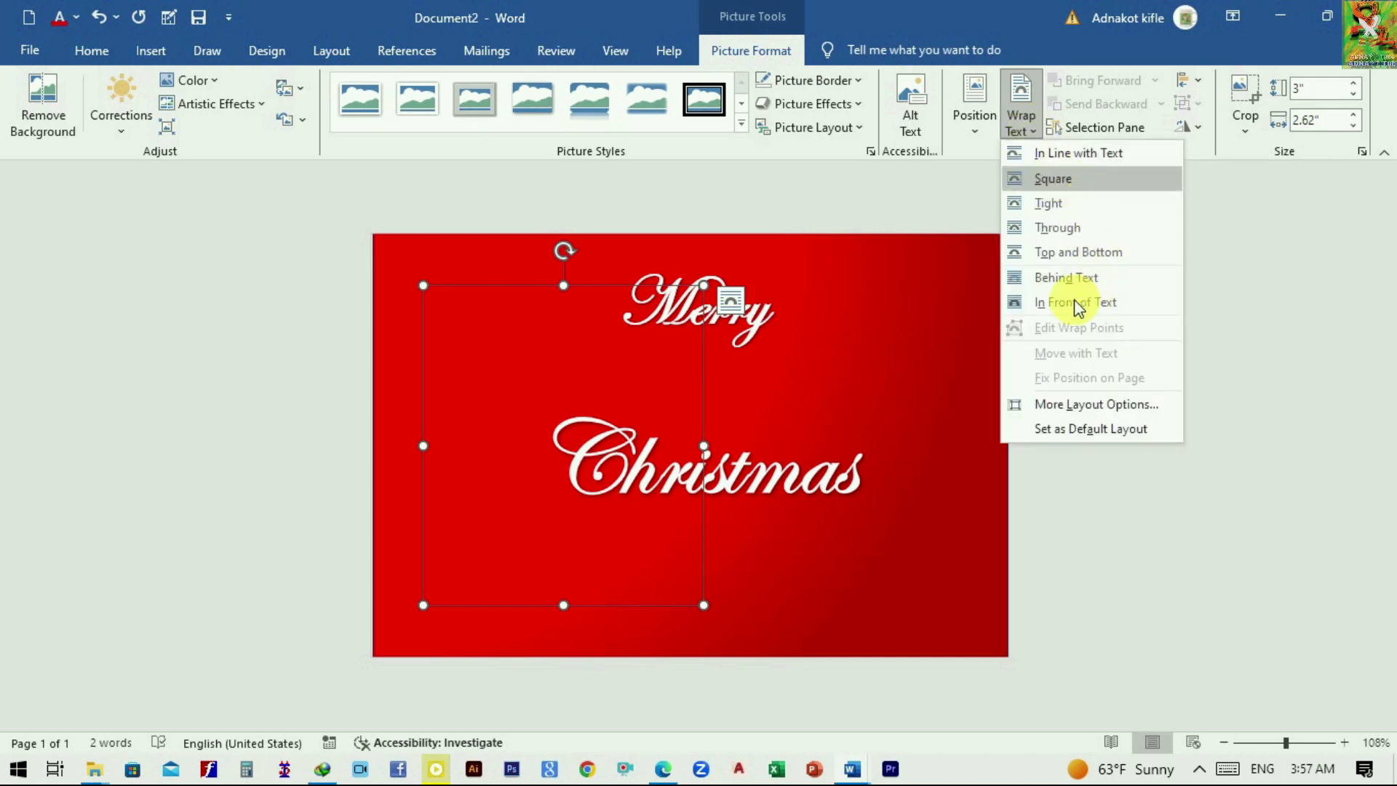
{"action": "left_click", "coordinate": [1083, 304]}
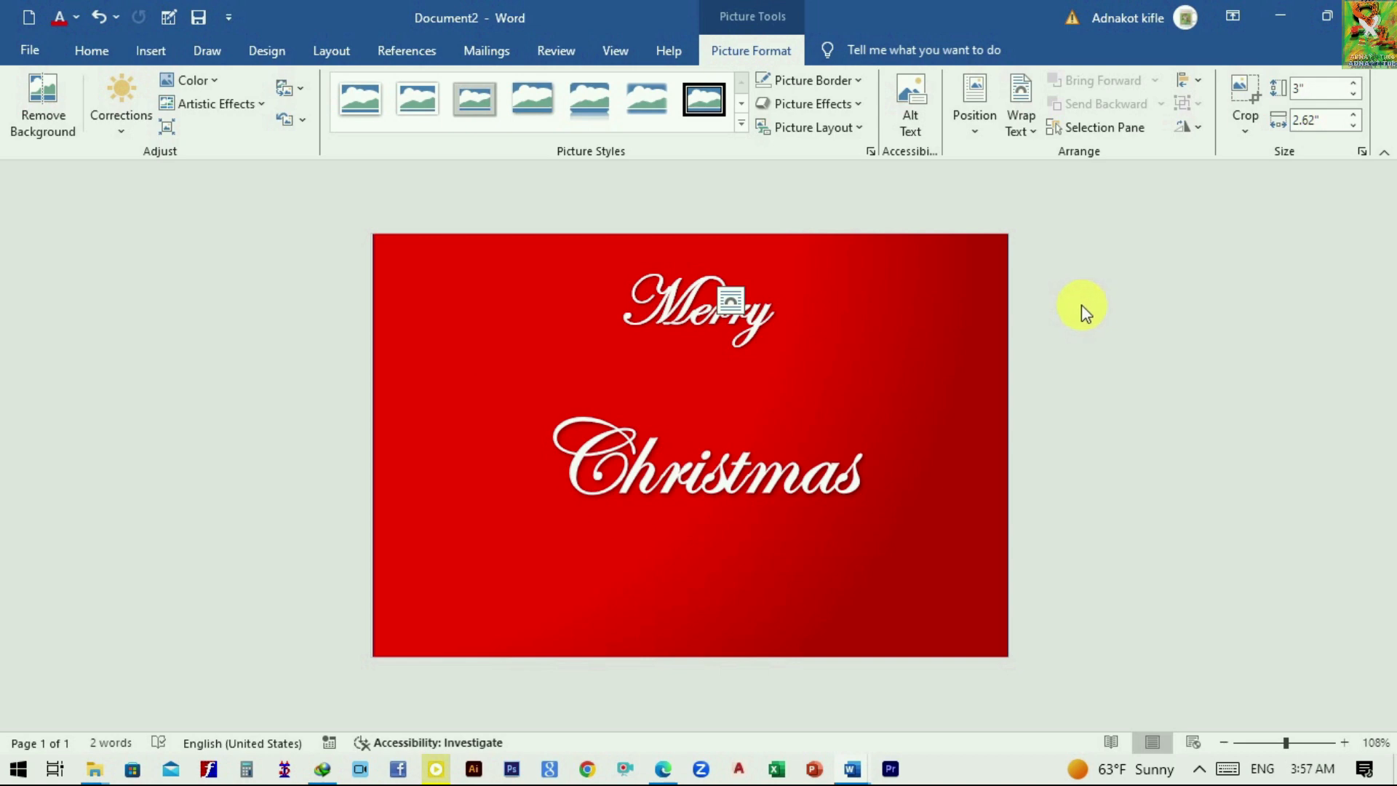
{"action": "mouse_move", "coordinate": [661, 343]}
{"action": "left_mouse_down"}
{"action": "mouse_move", "coordinate": [716, 337]}
{"action": "mouse_move", "coordinate": [733, 350]}
{"action": "mouse_move", "coordinate": [615, 309]}
{"action": "mouse_move", "coordinate": [724, 332]}
{"action": "mouse_move", "coordinate": [923, 306]}
{"action": "mouse_move", "coordinate": [886, 465]}
{"action": "left_mouse_up"}
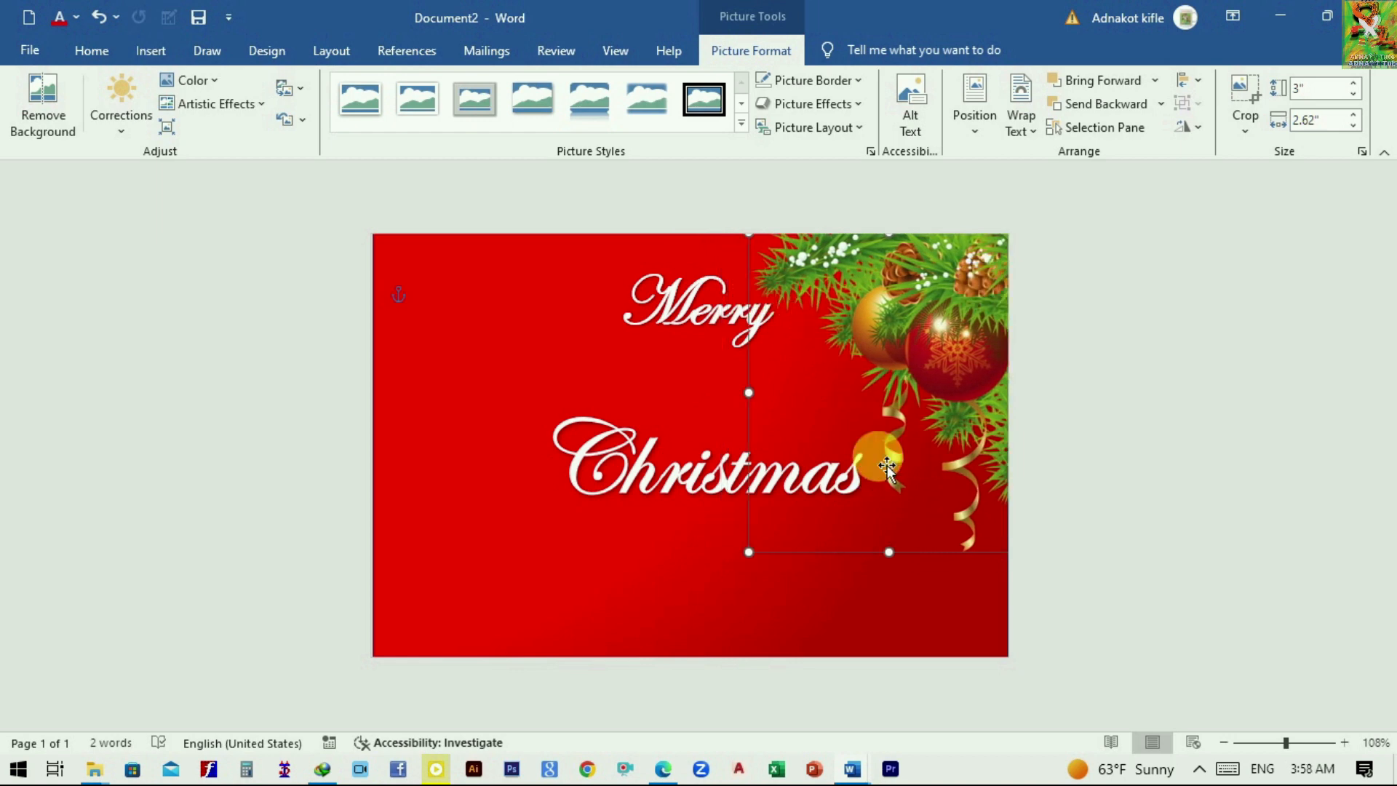
{"action": "left_click_drag", "start_coordinate": [827, 518], "coordinate": [945, 565]}
{"action": "left_click", "coordinate": [945, 564]}
- Insert the Santa hat picture R (58).png from the Downloads folder and set its wrapping to In Front of Text
{"action": "left_click", "coordinate": [163, 53]}
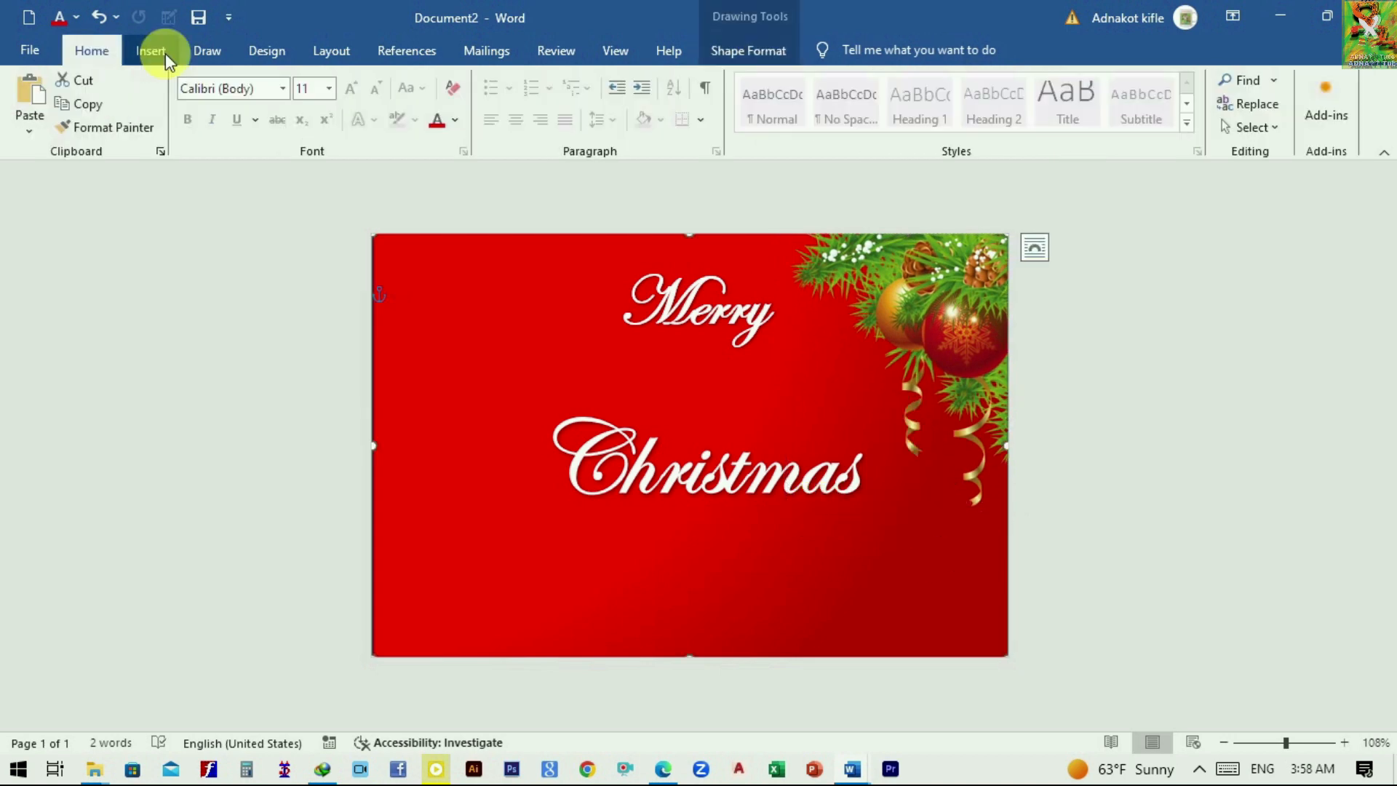
{"action": "left_click", "coordinate": [207, 109]}
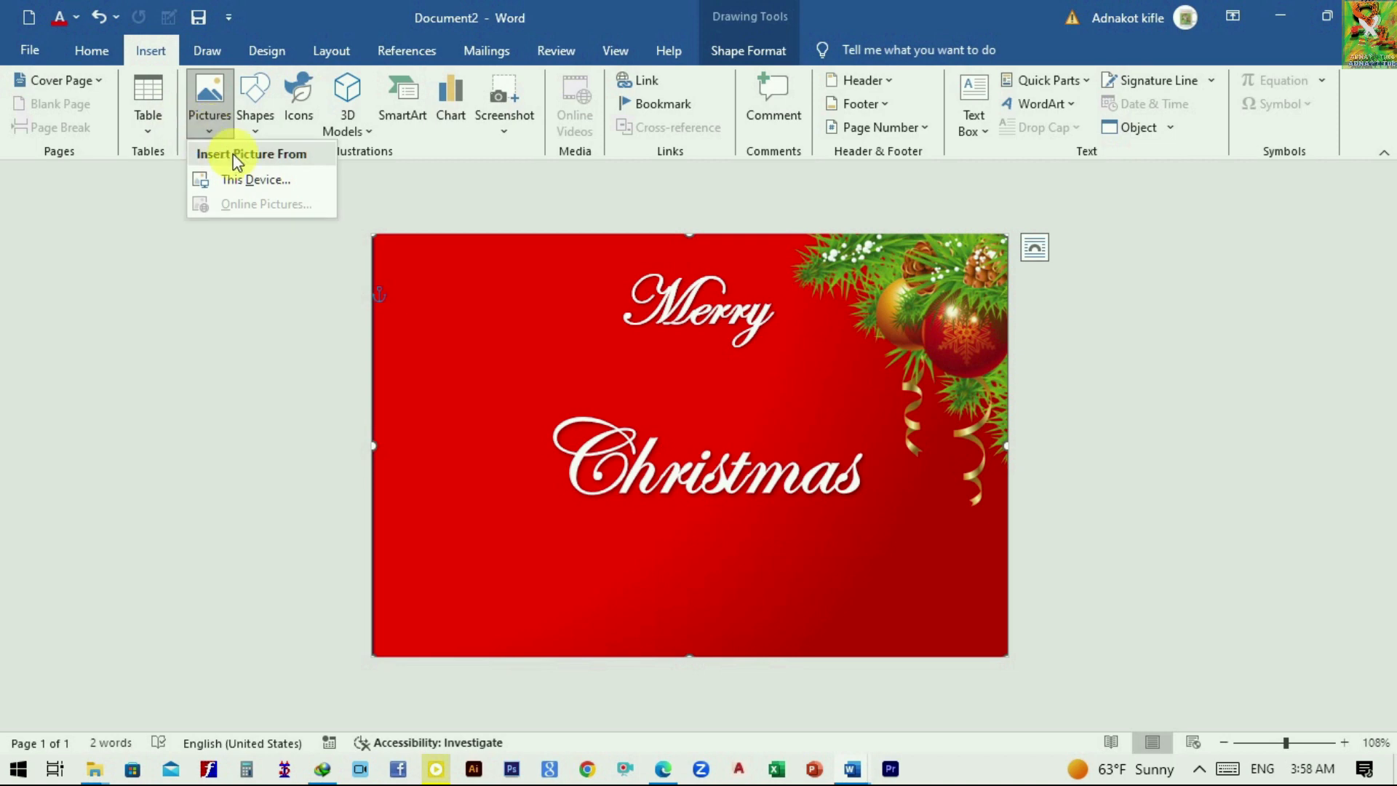
{"action": "left_click", "coordinate": [240, 182]}
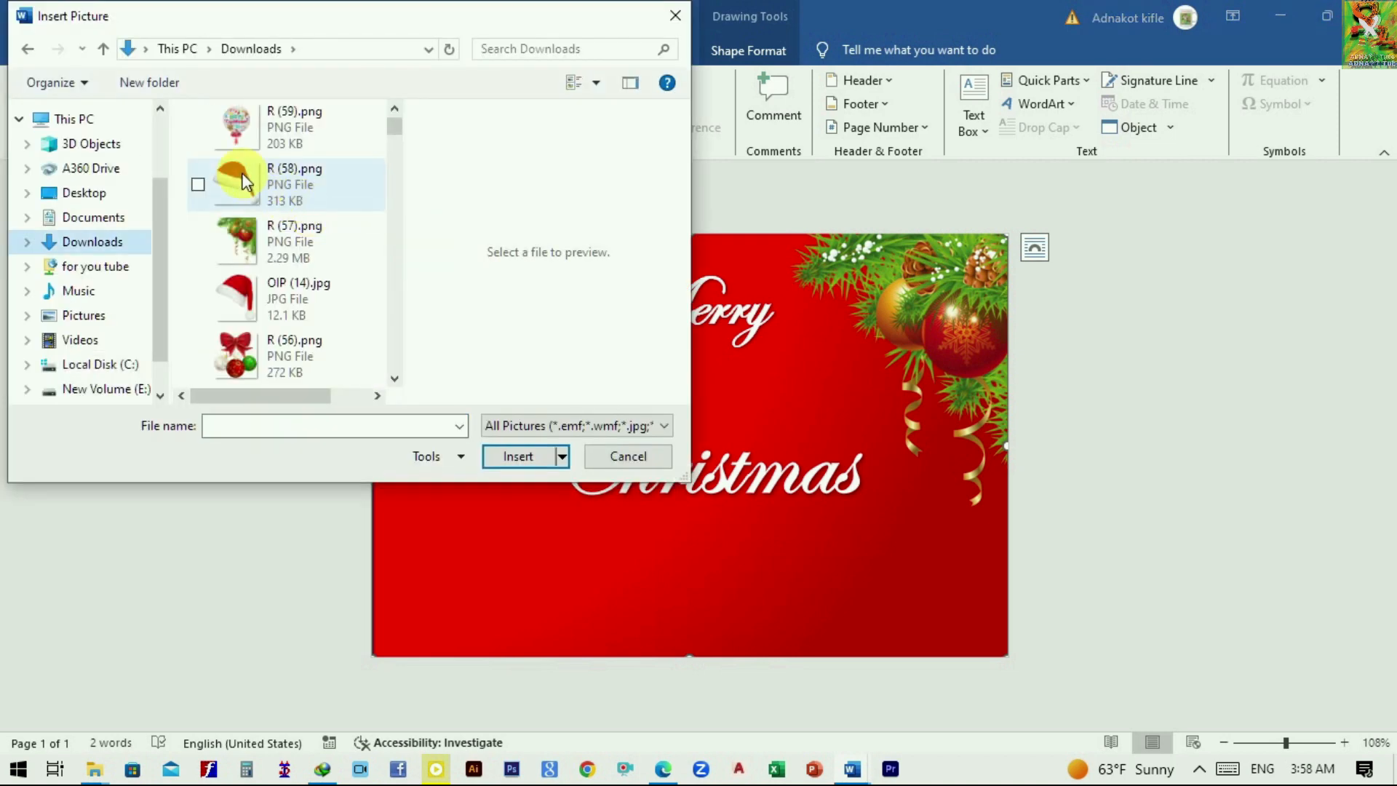
{"action": "left_click", "coordinate": [234, 182]}
{"action": "left_click", "coordinate": [524, 455]}
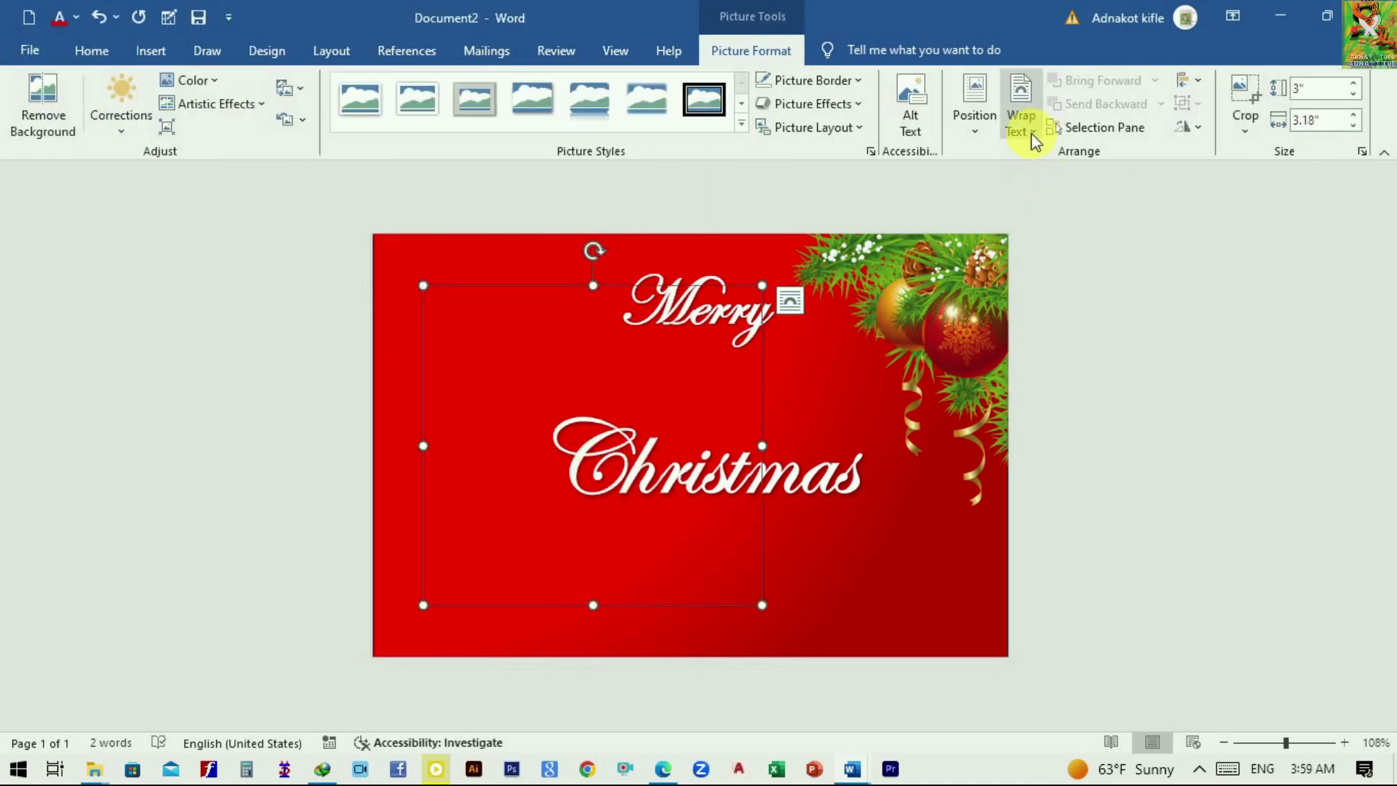
{"action": "left_click", "coordinate": [1031, 133]}
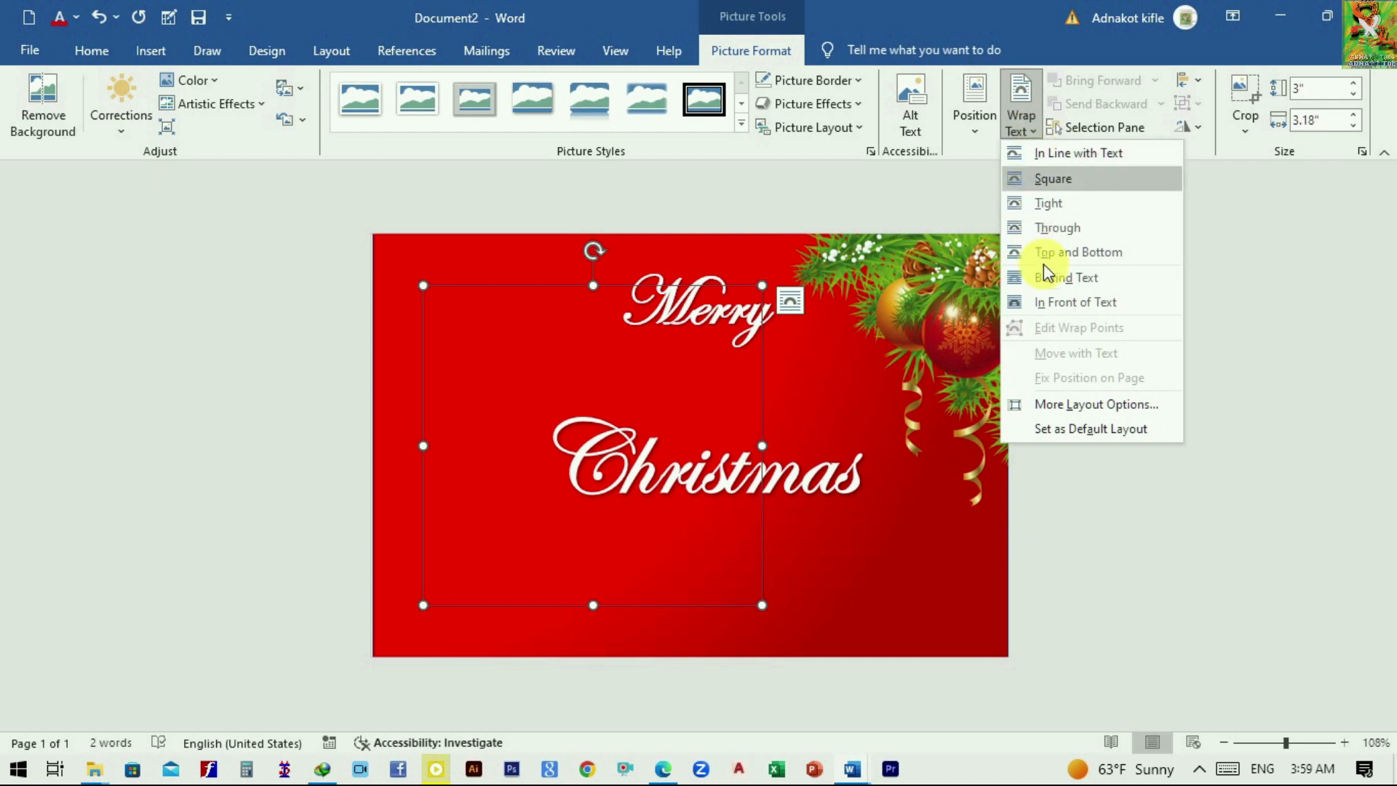
{"action": "left_click", "coordinate": [1087, 304]}
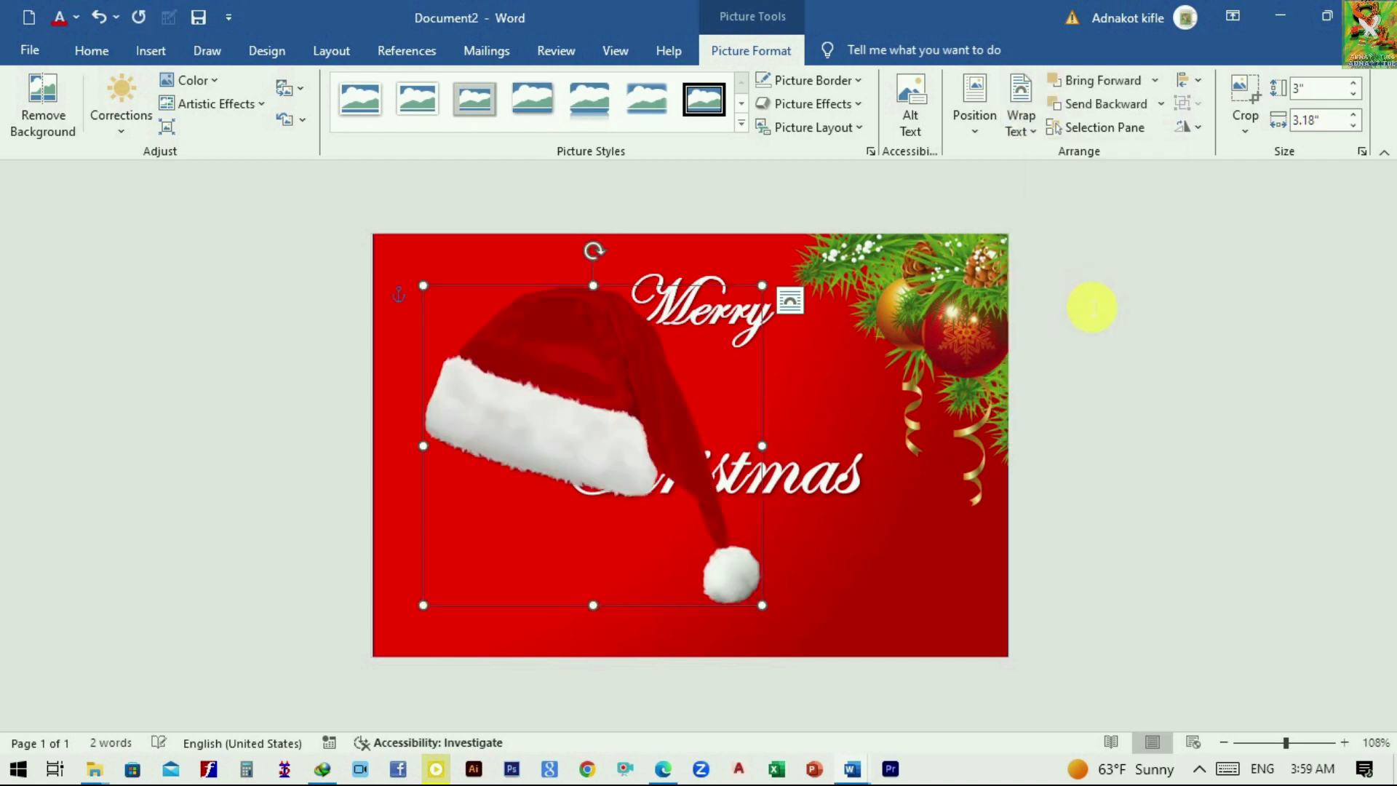
- Shrink the Santa hat to about 1.03" by 1.09" and place it between "Merry" and "Christmas"
{"action": "left_click_drag", "start_coordinate": [654, 400], "coordinate": [612, 328]}
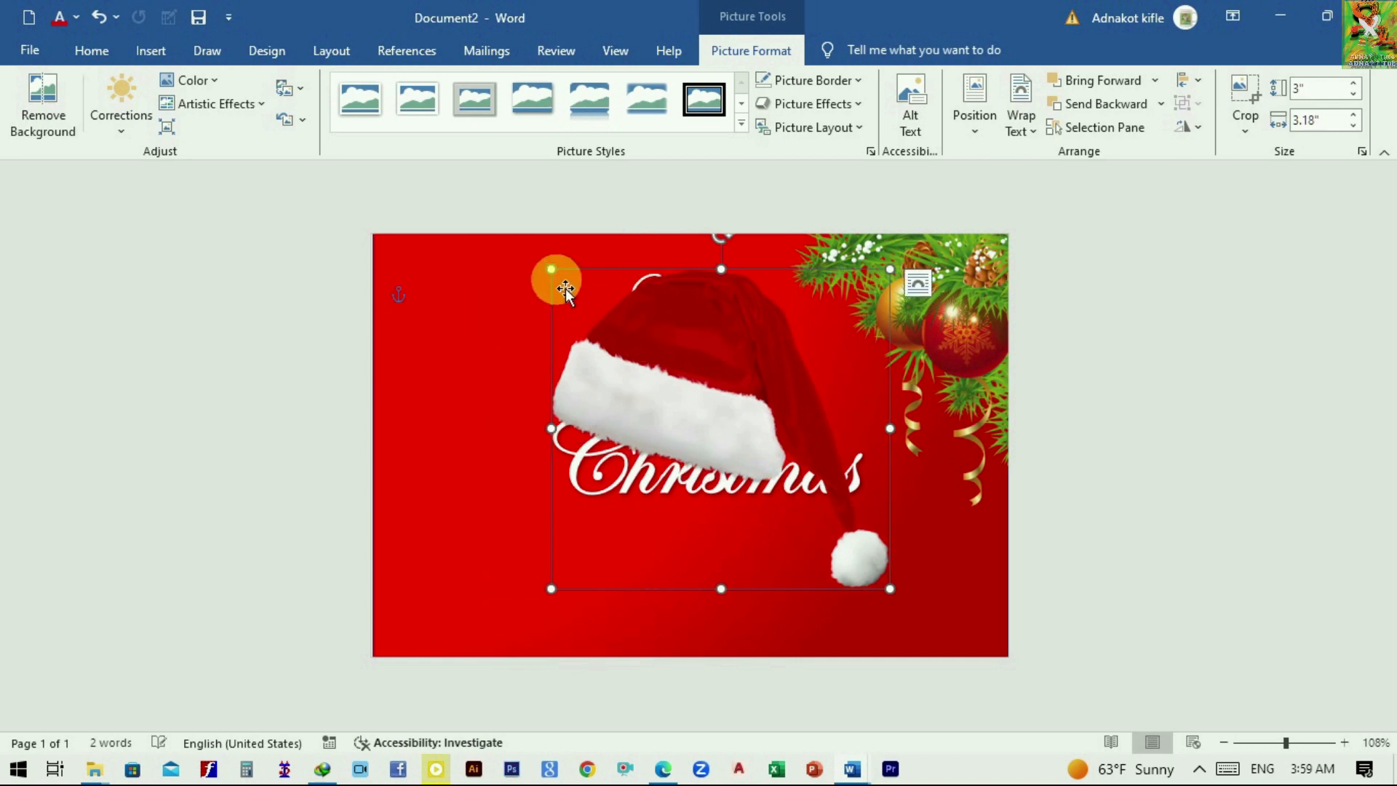
{"action": "left_click_drag", "start_coordinate": [550, 270], "coordinate": [698, 377]}
{"action": "left_click_drag", "start_coordinate": [635, 328], "coordinate": [690, 376]}
{"action": "left_click_drag", "start_coordinate": [734, 419], "coordinate": [719, 399]}
{"action": "left_click", "coordinate": [779, 526]}
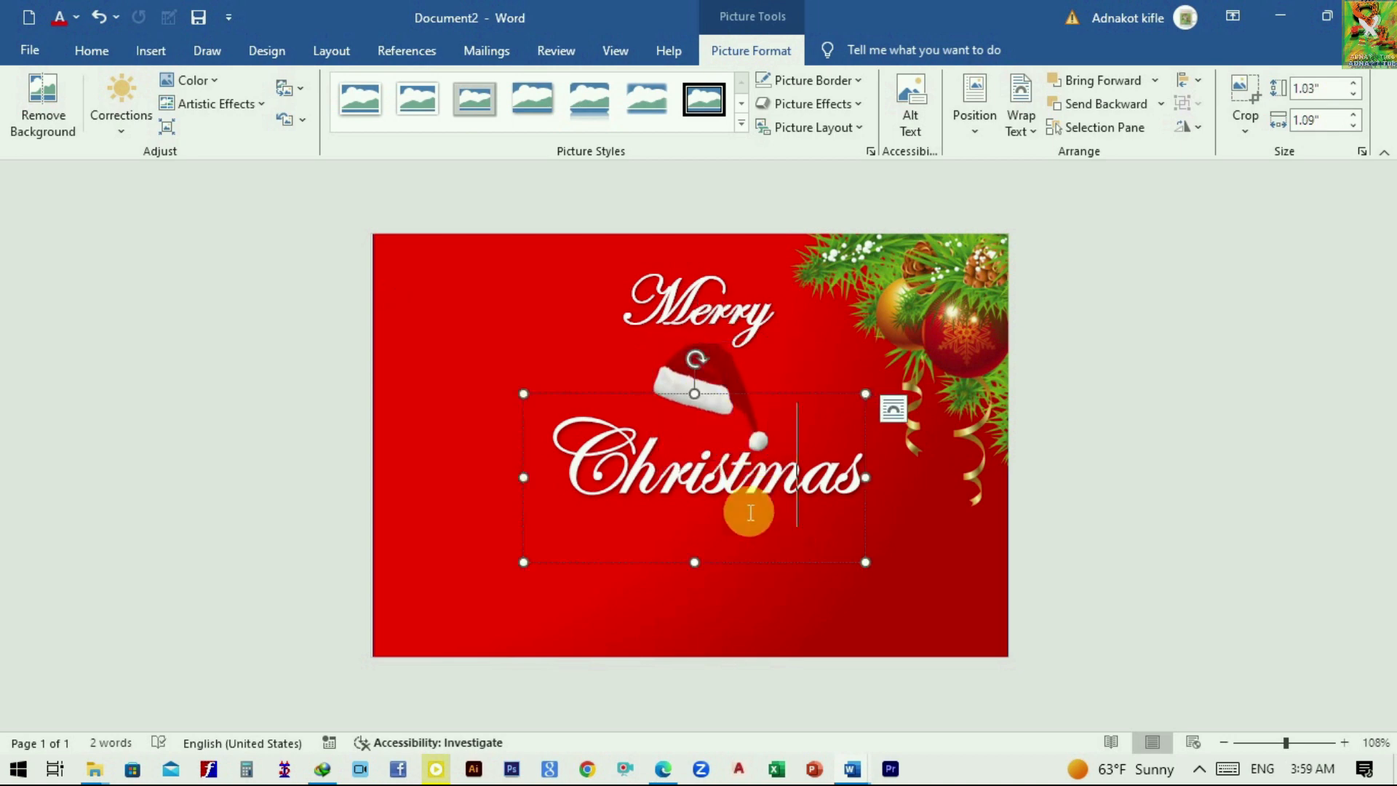
{"action": "left_click", "coordinate": [586, 355]}
- Give the Santa hat picture a white shadow with its size set to 118%
{"action": "left_click", "coordinate": [728, 385]}
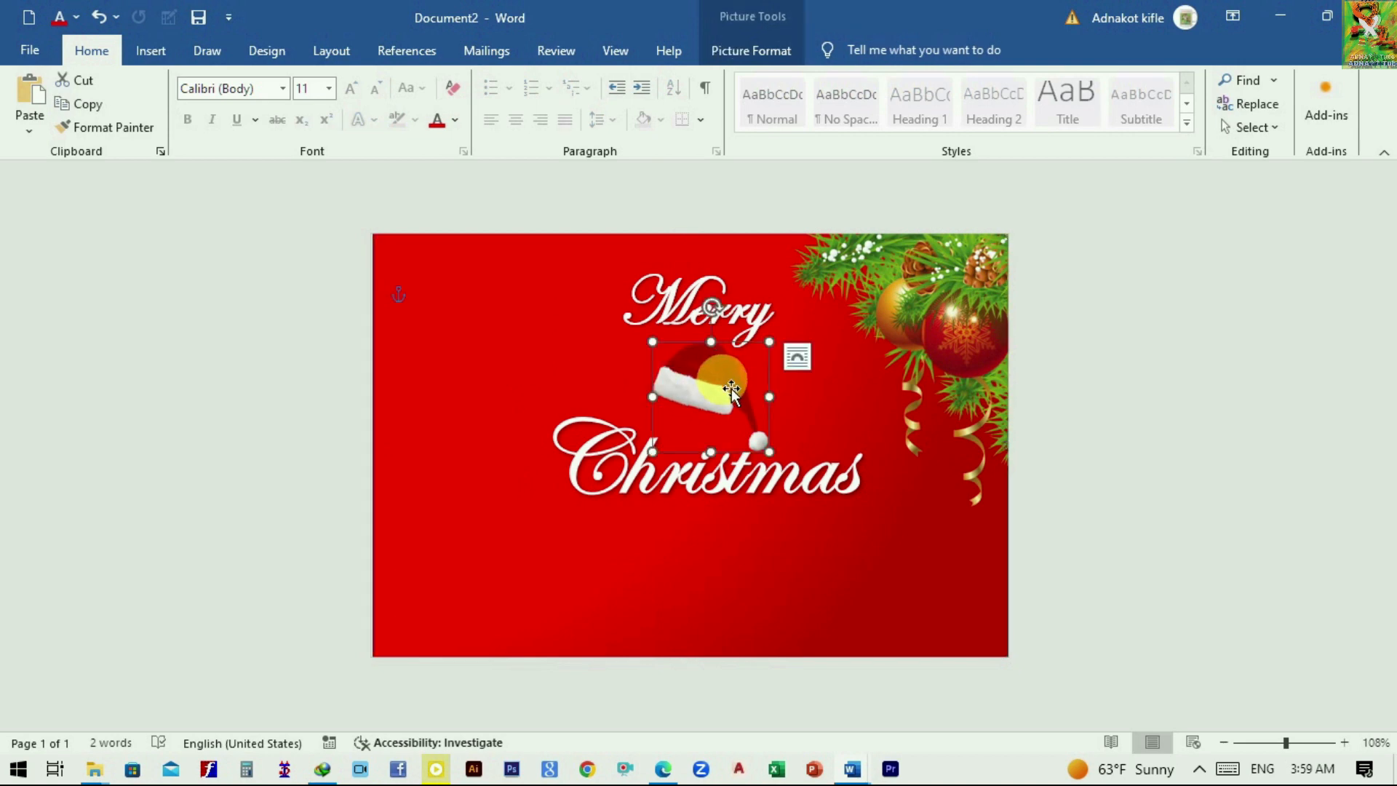
{"action": "left_click", "coordinate": [766, 53]}
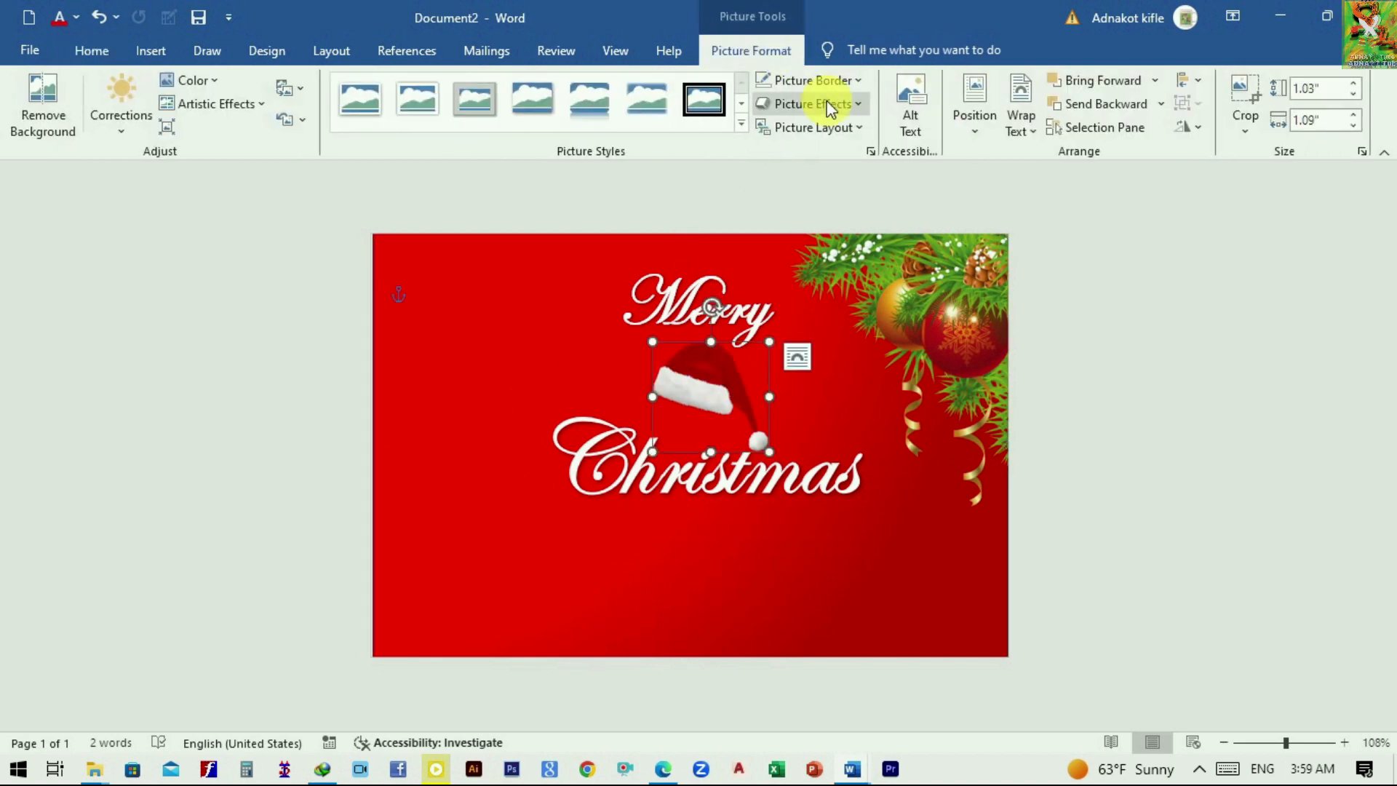
{"action": "left_click", "coordinate": [863, 111]}
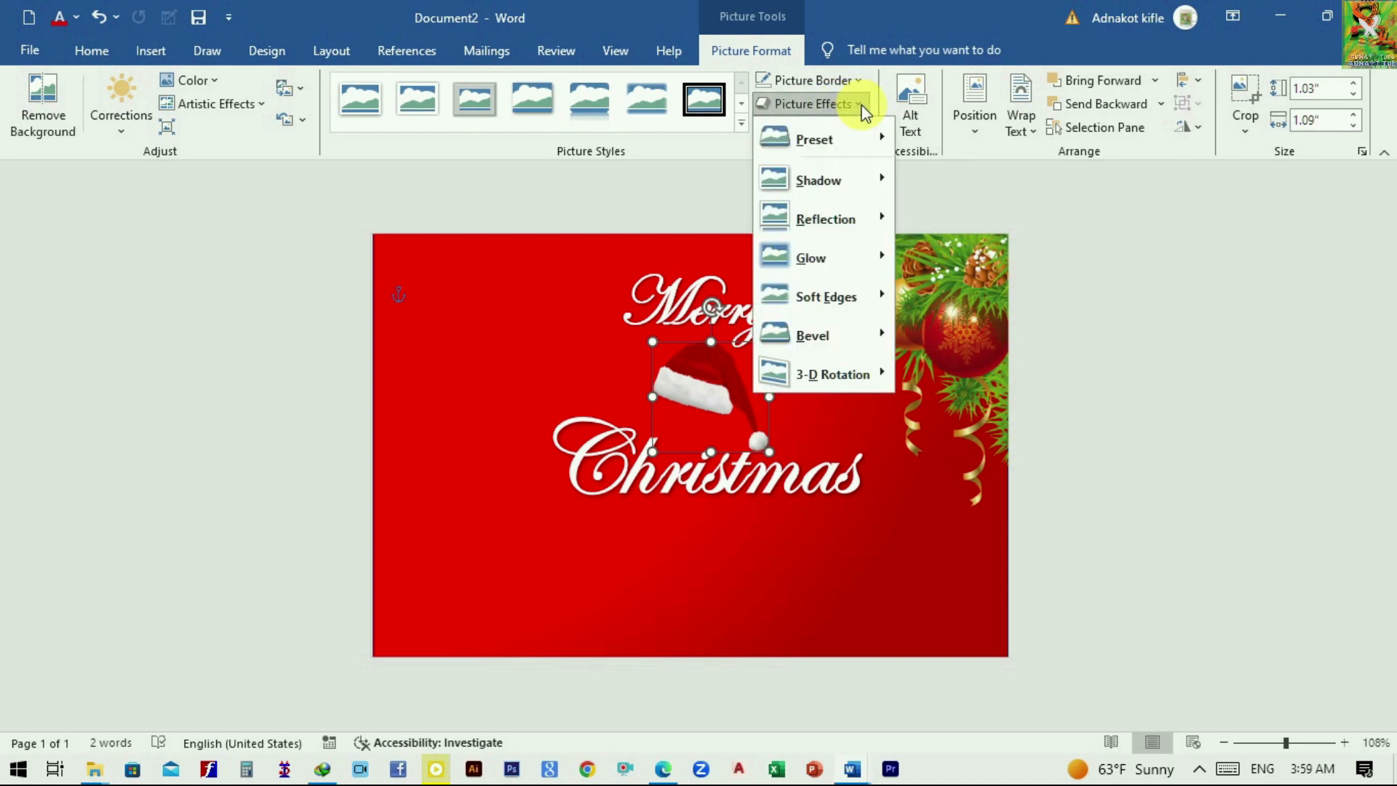
{"action": "mouse_move", "coordinate": [879, 177]}
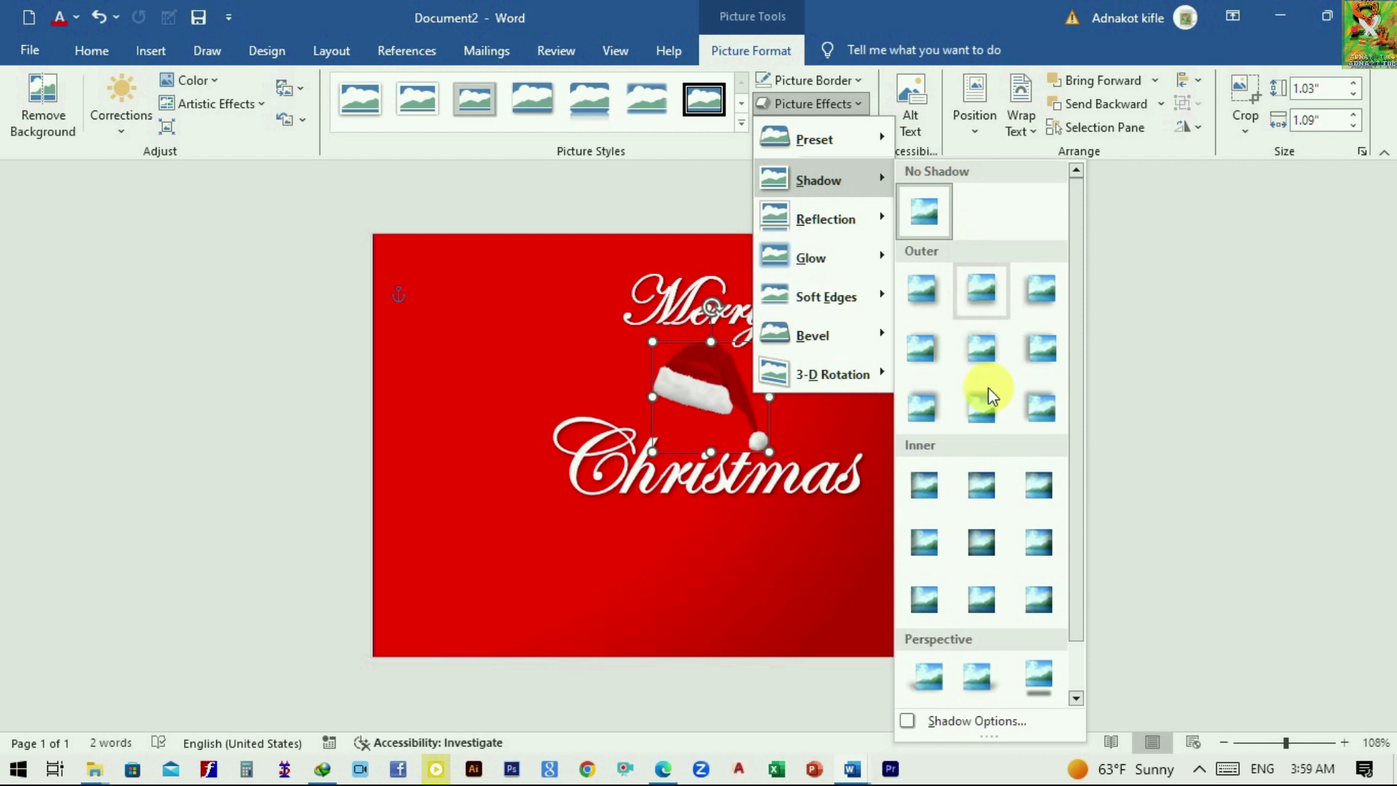
{"action": "left_click", "coordinate": [974, 722]}
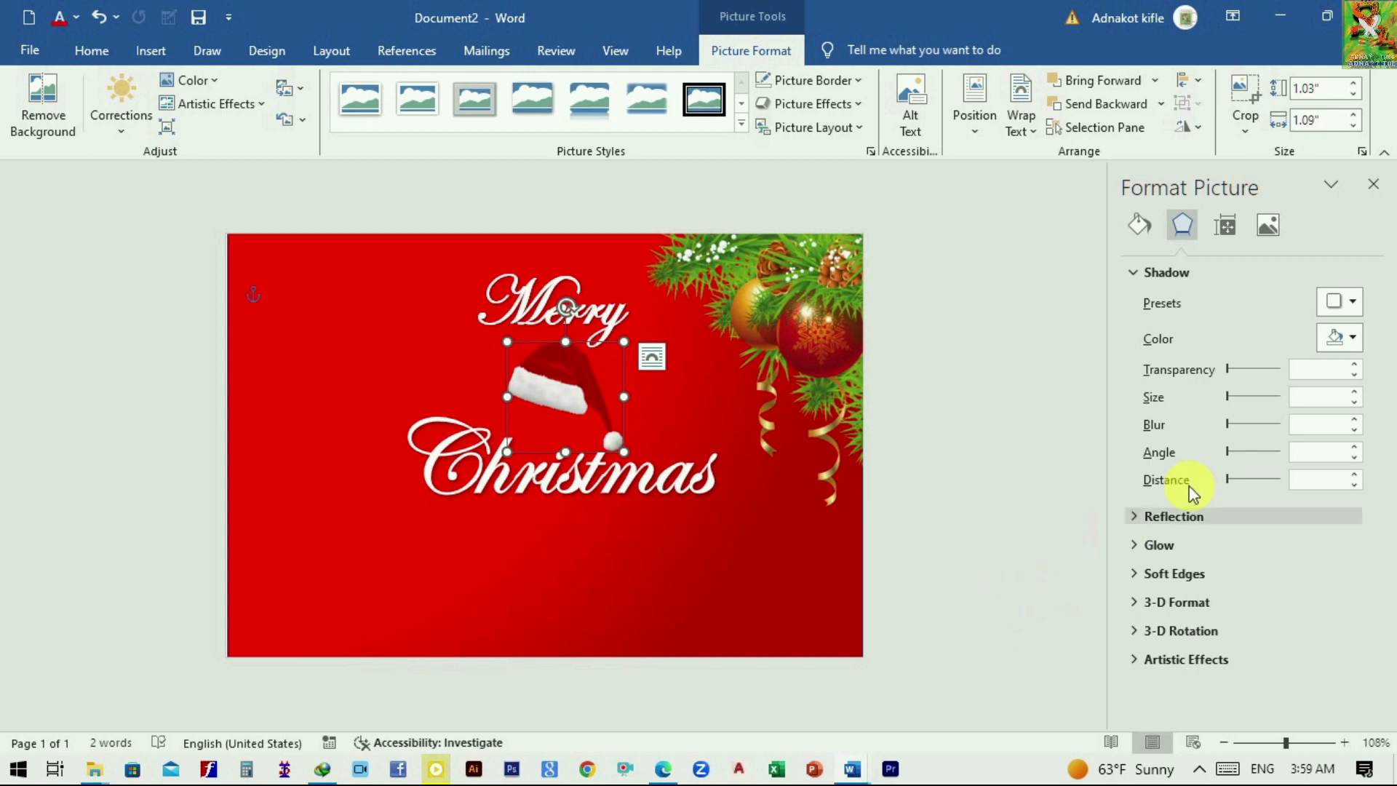
{"action": "left_click", "coordinate": [1353, 342]}
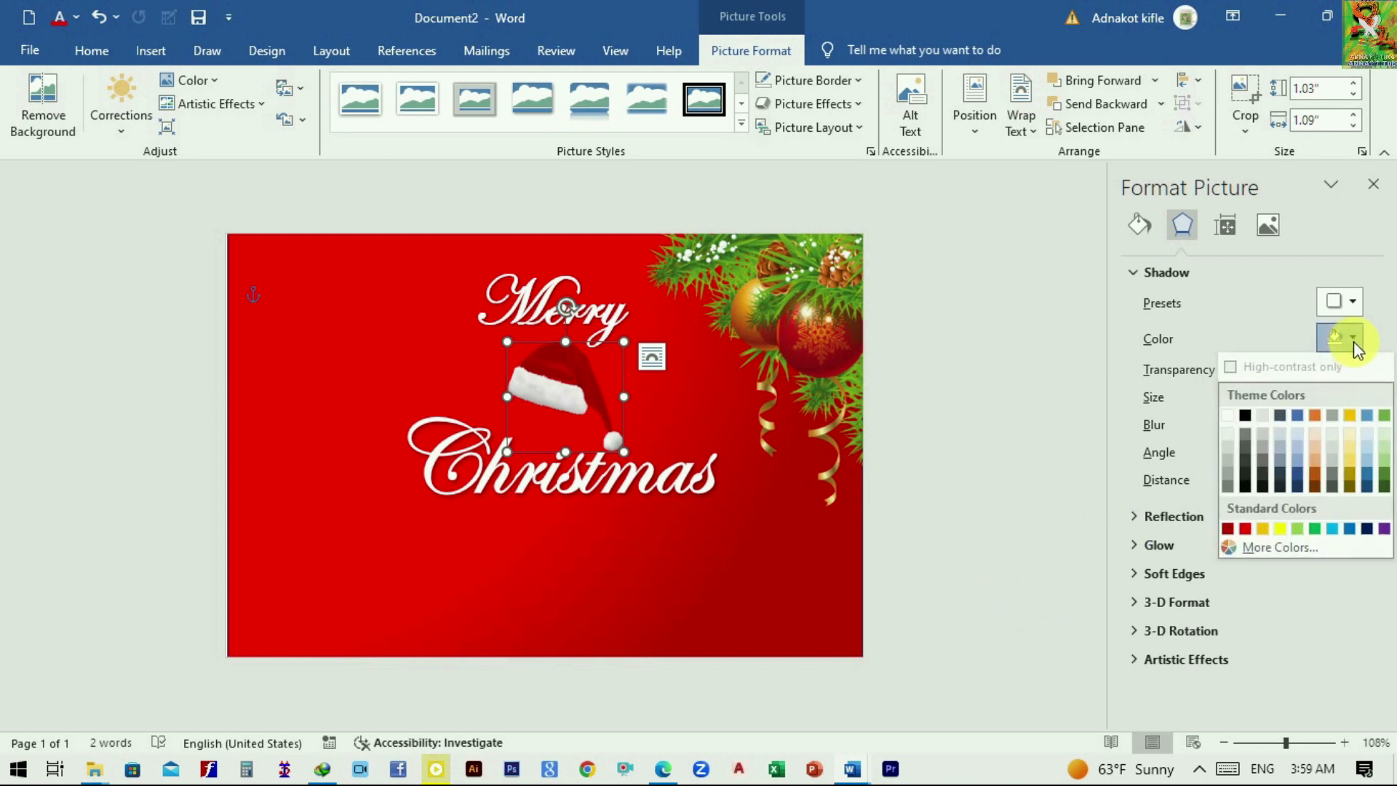
{"action": "left_click", "coordinate": [1228, 416]}
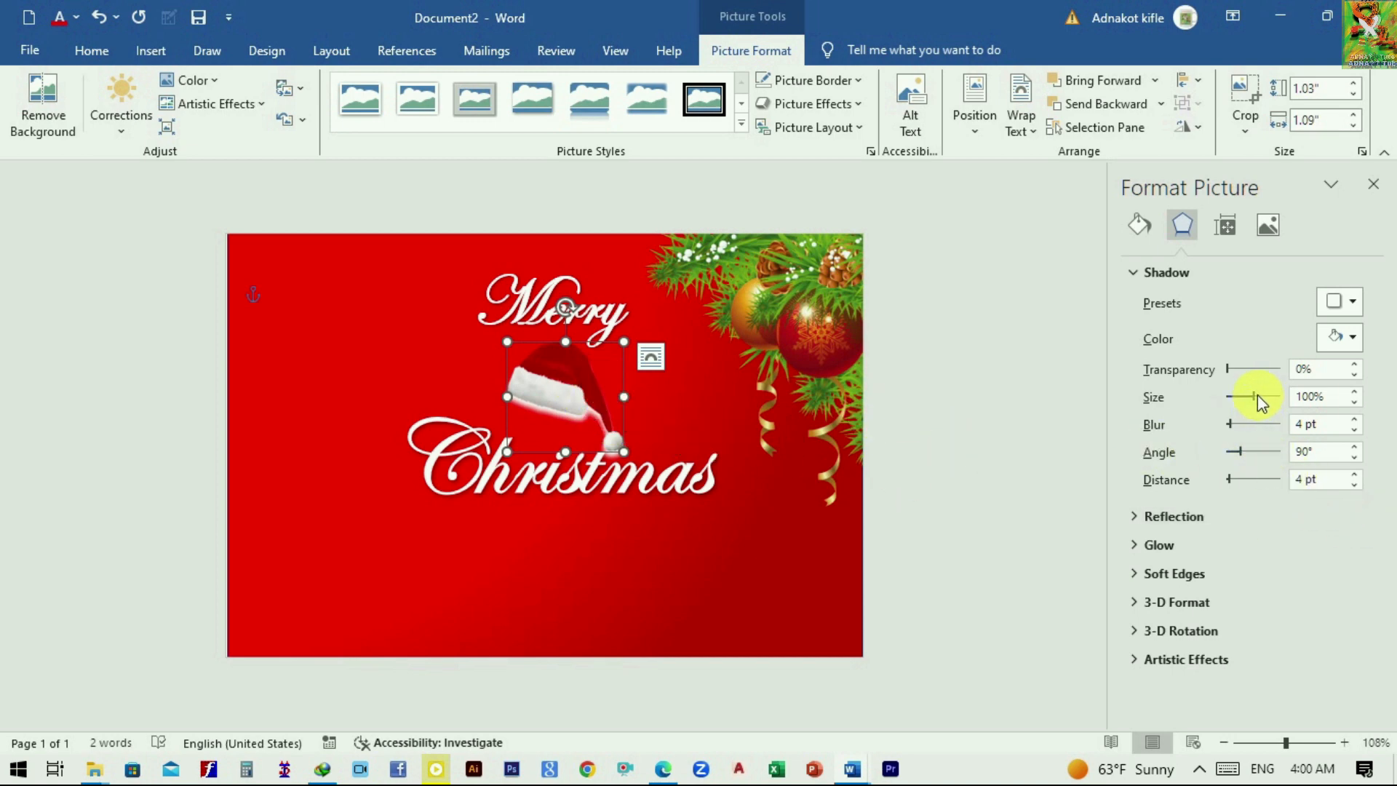
{"action": "left_click_drag", "start_coordinate": [1254, 396], "coordinate": [1258, 398]}
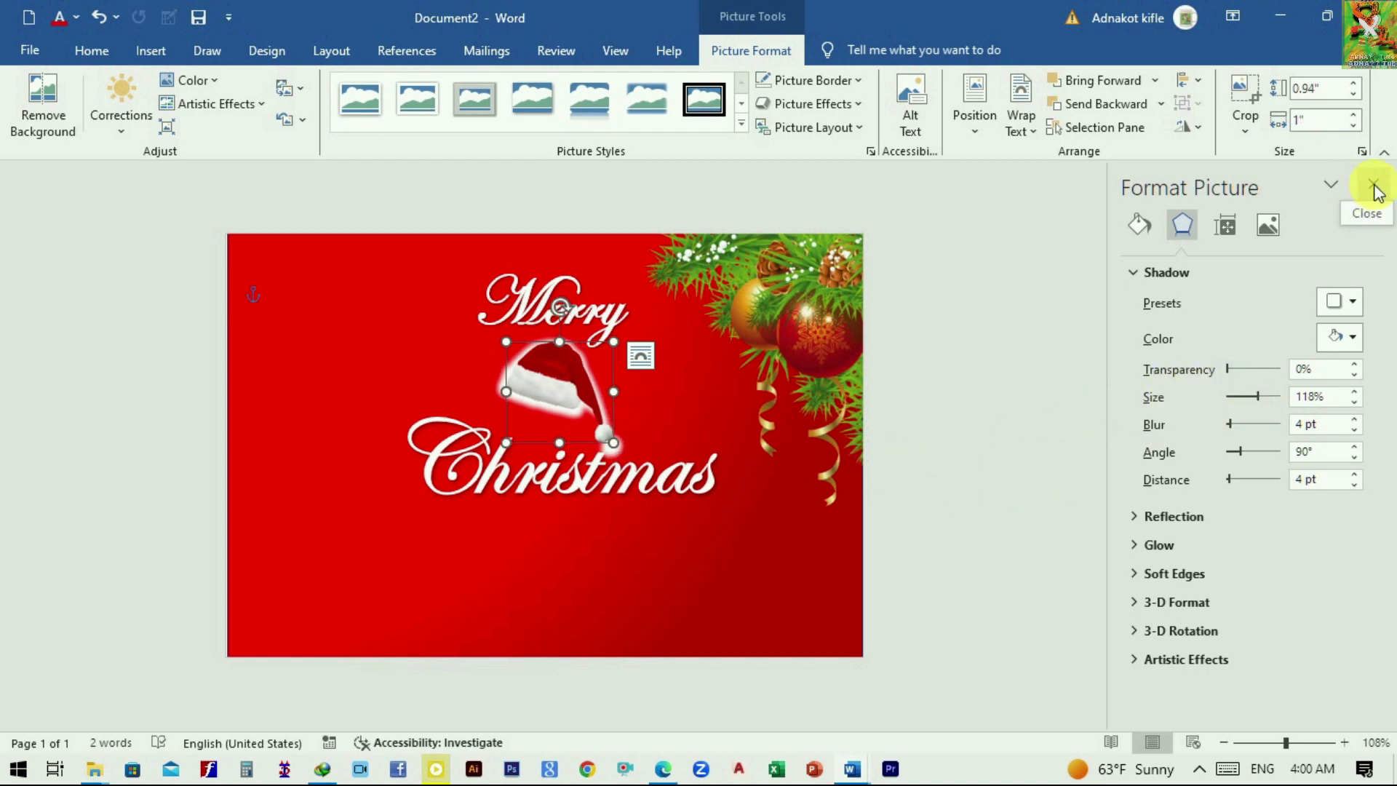
{"action": "left_click", "coordinate": [1375, 188]}
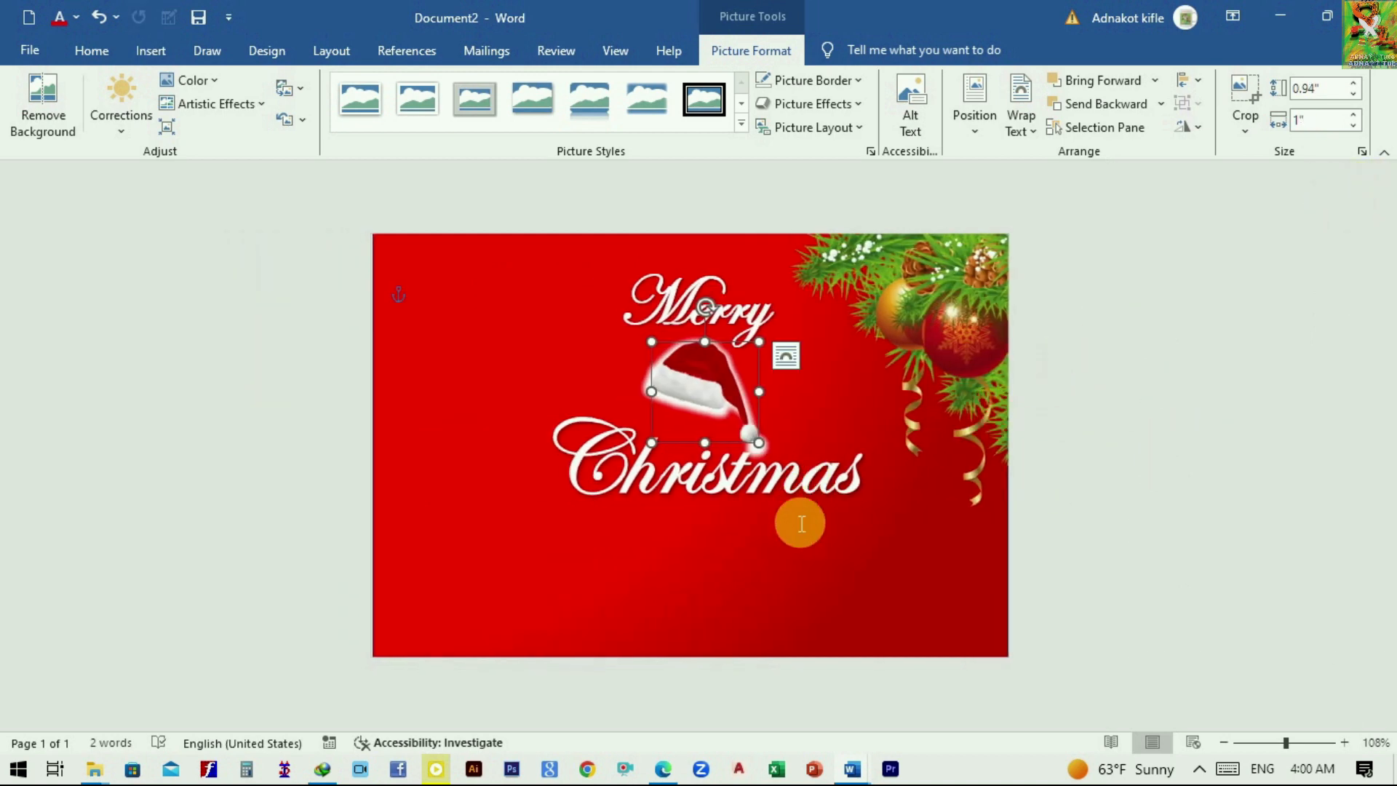
{"action": "left_click", "coordinate": [835, 530]}
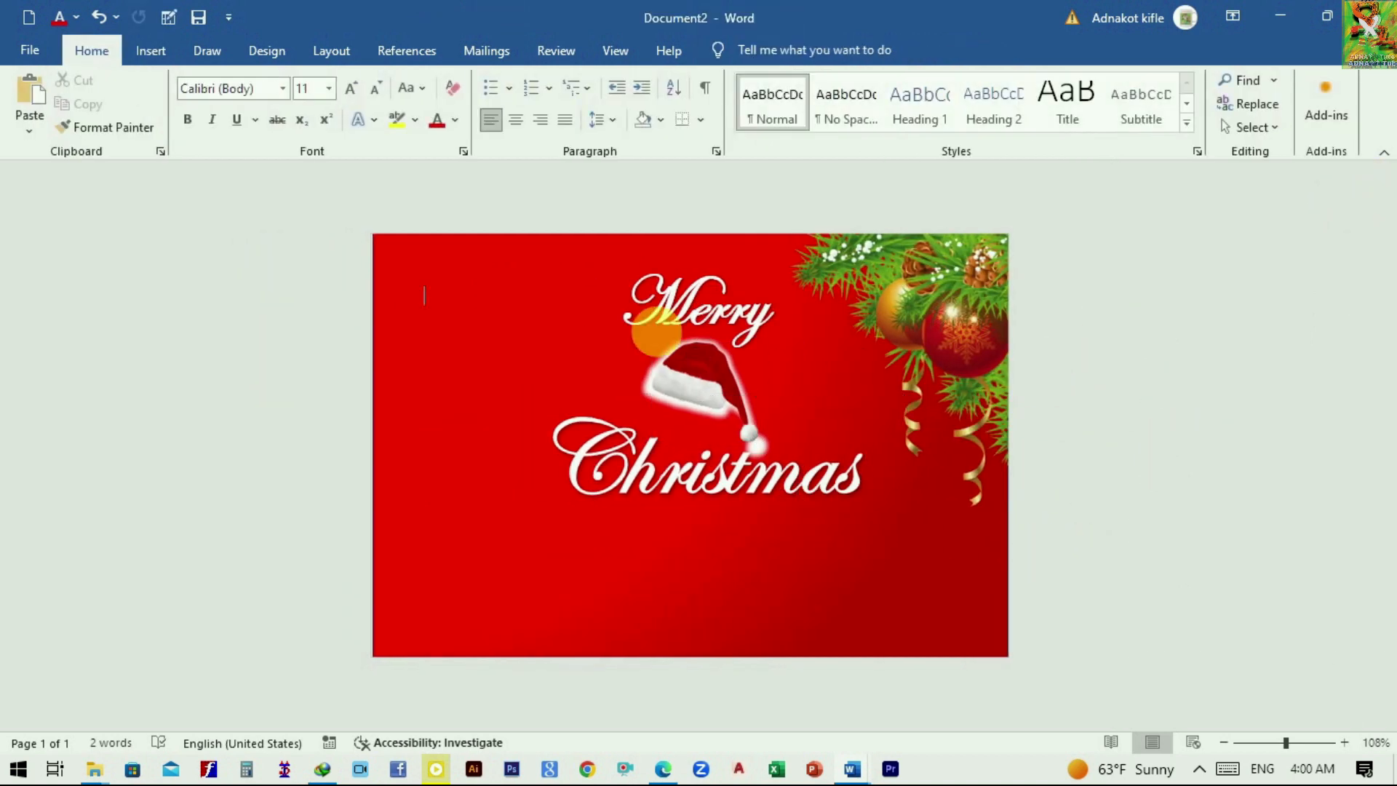
- Insert the Christmas tree picture R (55).png from the Downloads folder and set its wrapping to In Front of Text
{"action": "left_click", "coordinate": [149, 51]}
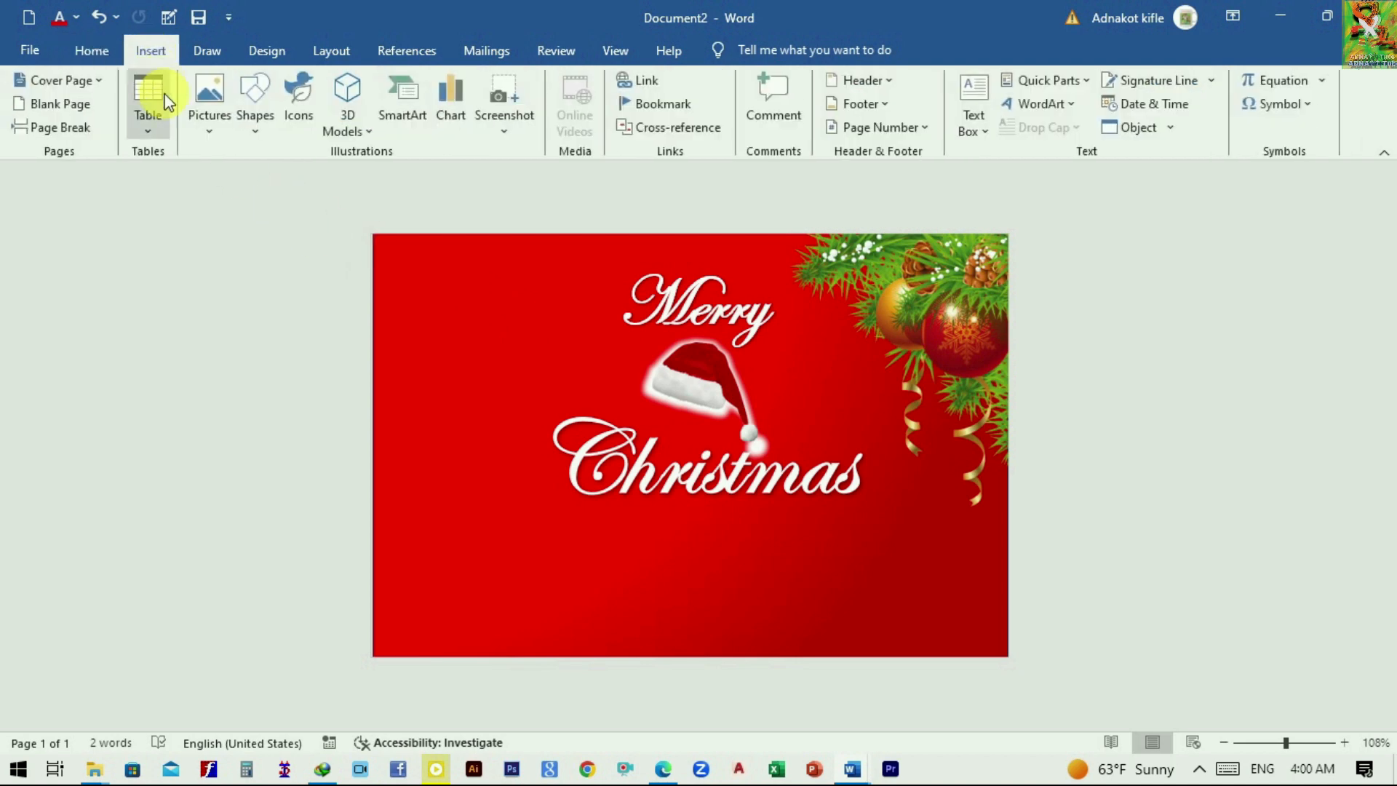
{"action": "left_click", "coordinate": [206, 130]}
{"action": "left_click", "coordinate": [256, 179]}
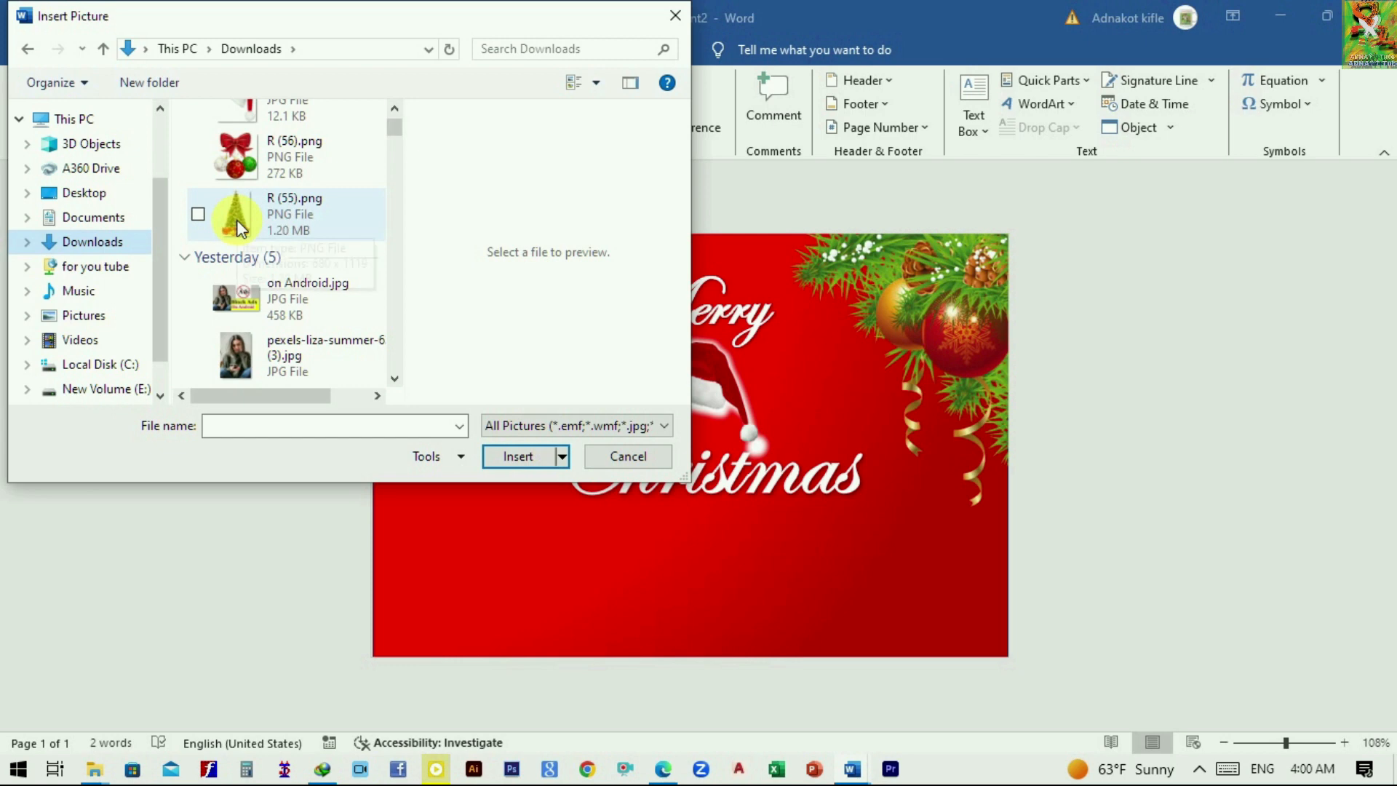
{"action": "left_click", "coordinate": [240, 218]}
{"action": "left_click", "coordinate": [522, 456]}
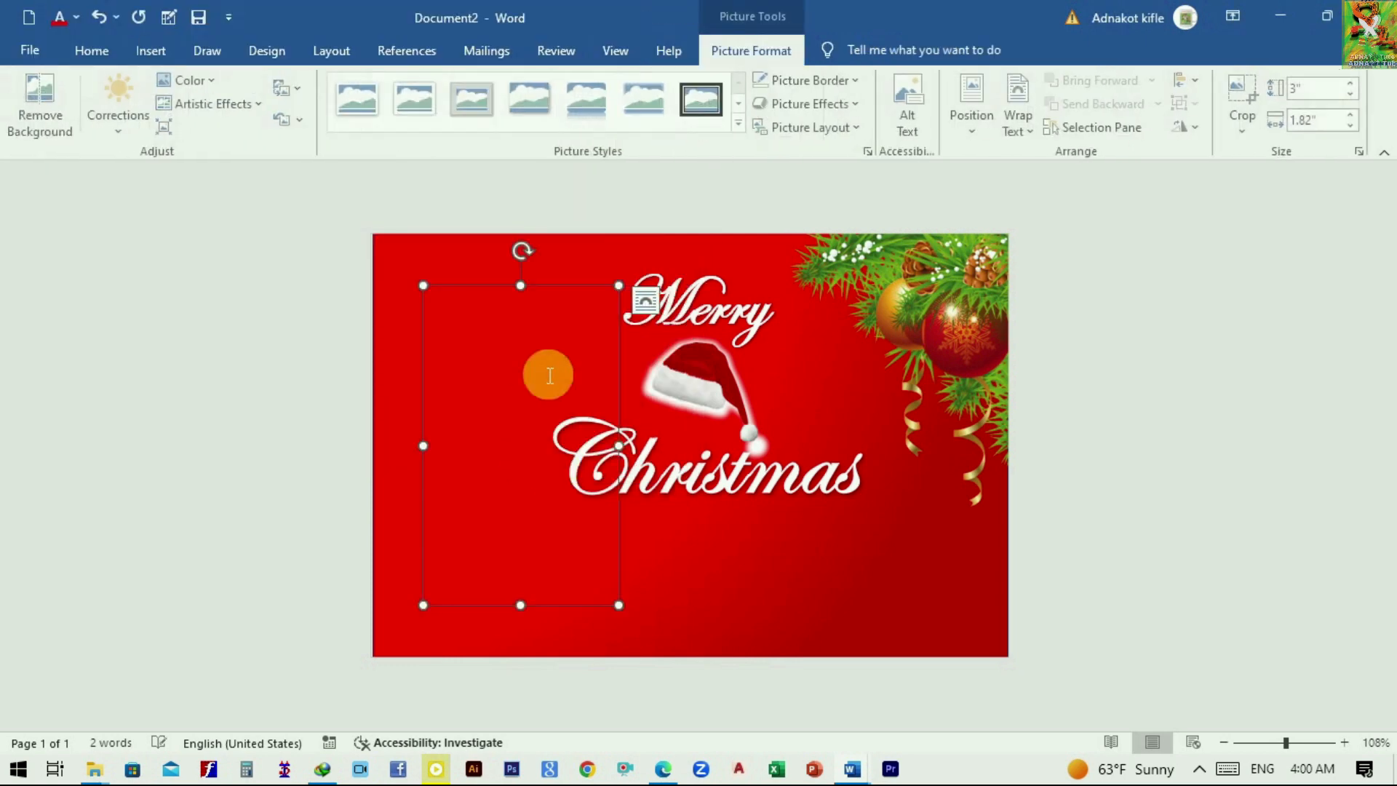
{"action": "left_click", "coordinate": [1020, 120]}
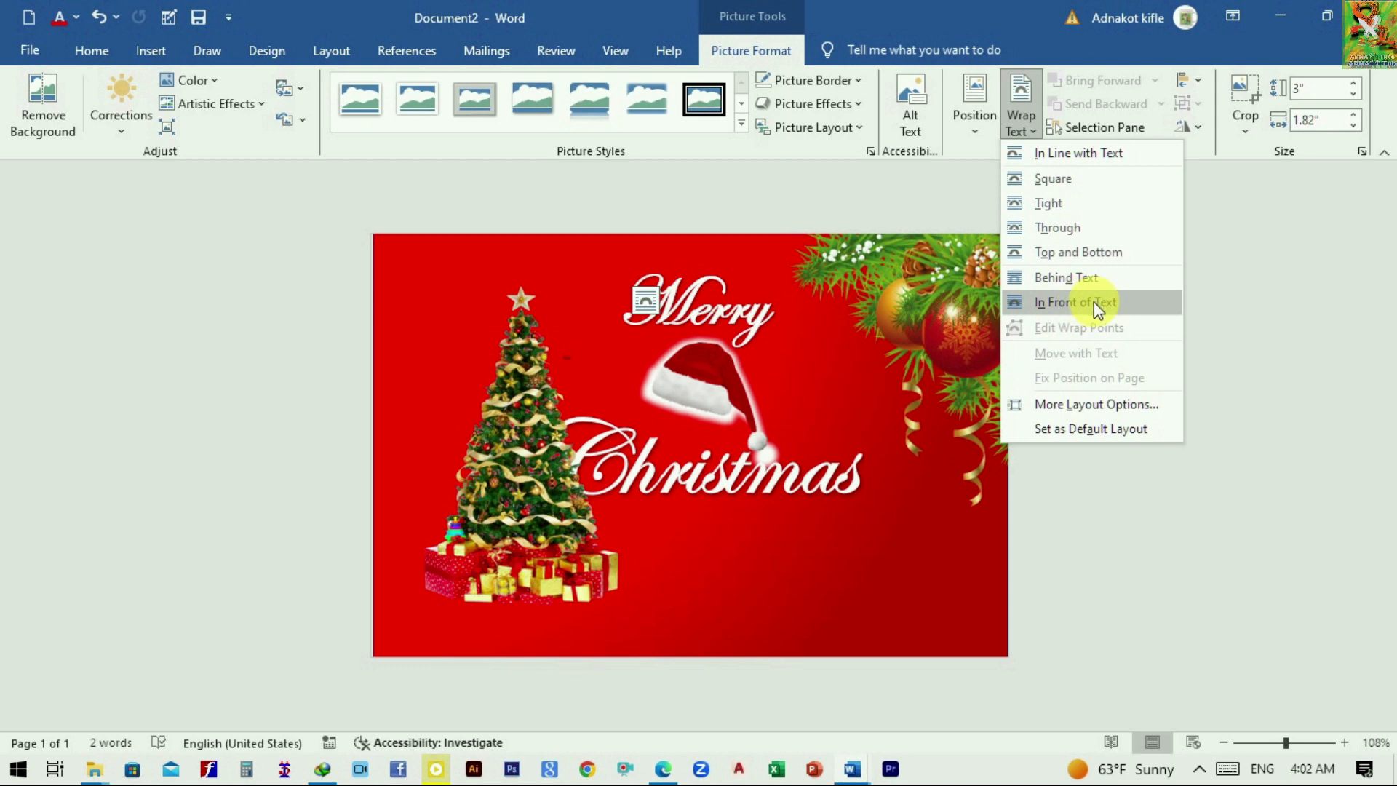
{"action": "left_click", "coordinate": [1093, 303]}
- Move the Christmas tree into the card's lower-left corner and shrink it to about 2.46" high by 1.5" wide
{"action": "left_click_drag", "start_coordinate": [566, 357], "coordinate": [509, 419]}
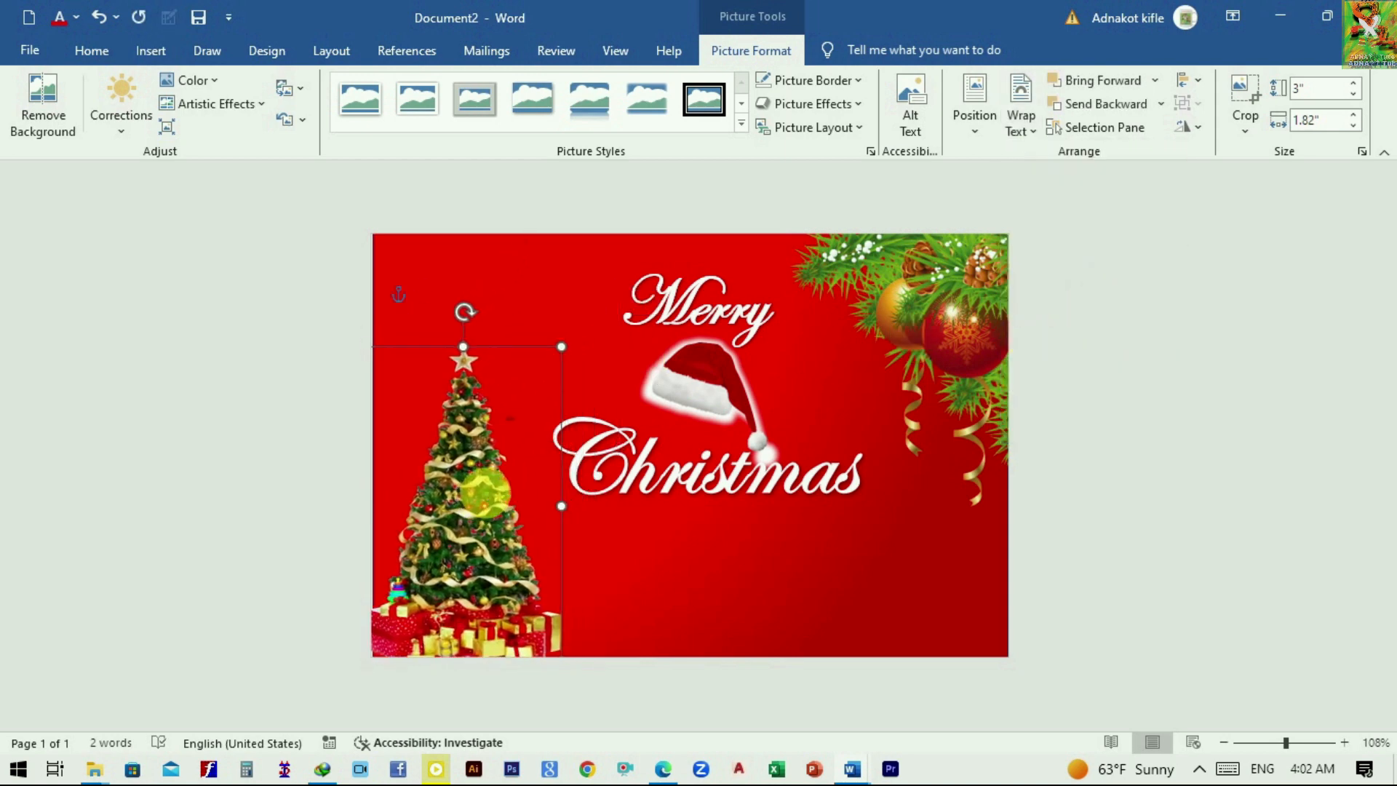
{"action": "left_click_drag", "start_coordinate": [561, 348], "coordinate": [526, 399]}
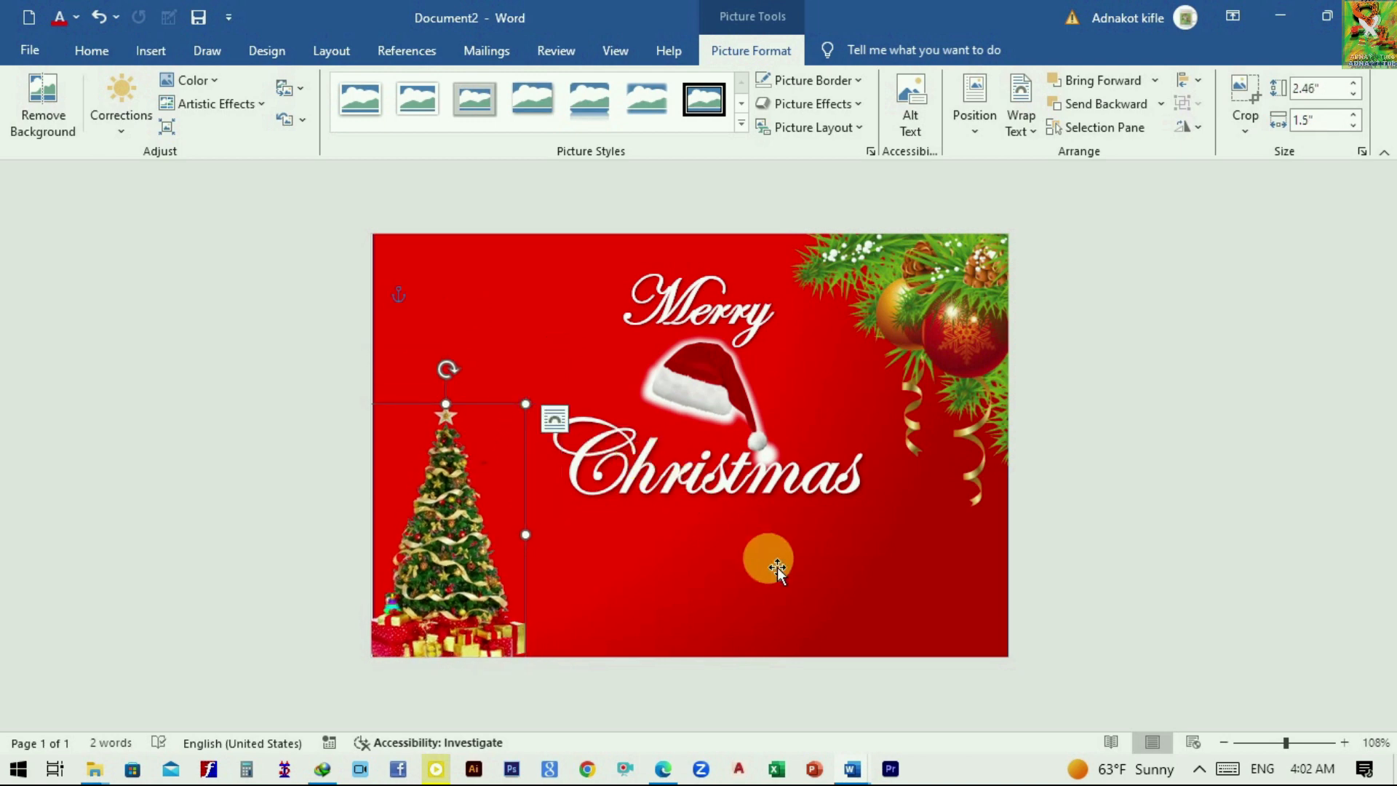
{"action": "left_click", "coordinate": [777, 567]}
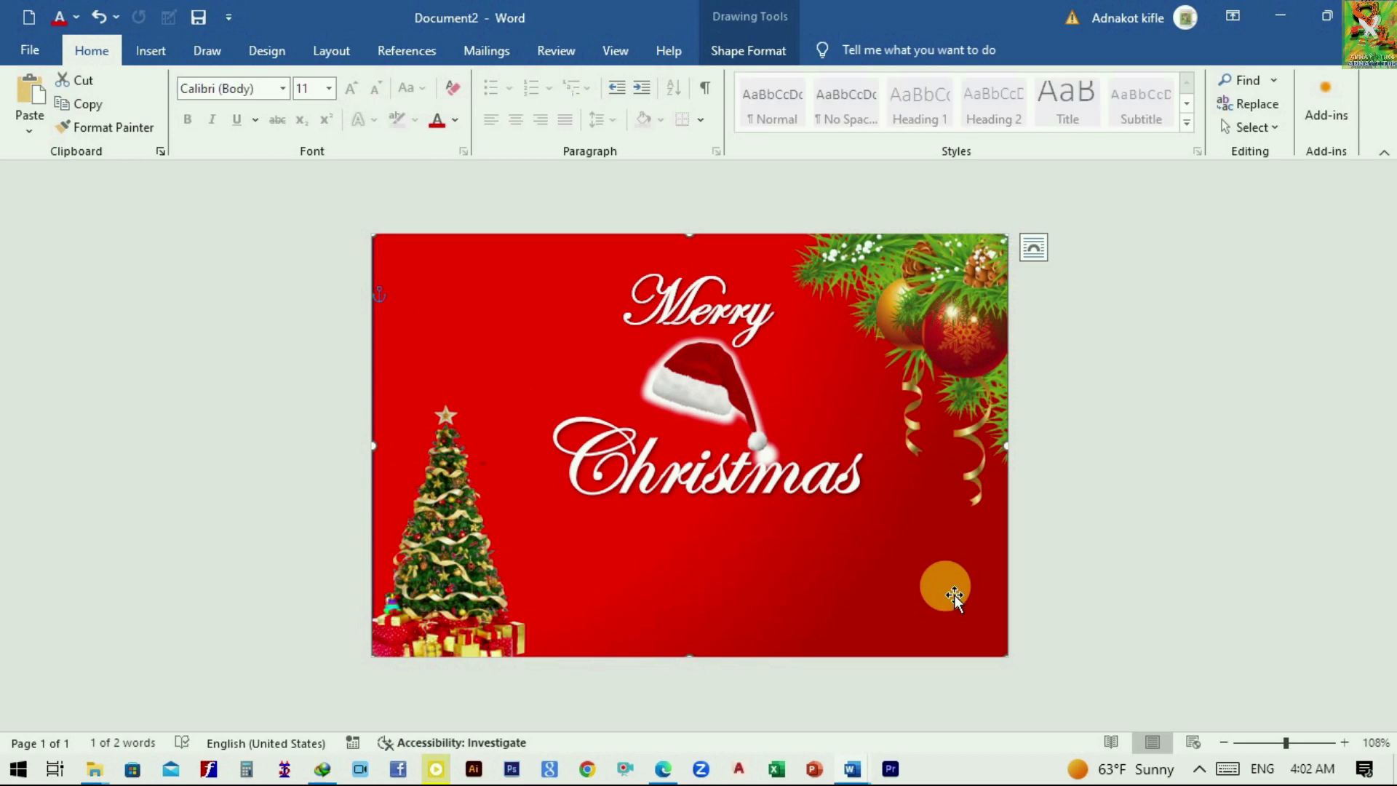
{"action": "left_click", "coordinate": [953, 595]}
- Insert the bow-and-baubles picture R (56).png from the Downloads folder and set its wrapping to In Front of Text
{"action": "left_click", "coordinate": [1304, 742]}
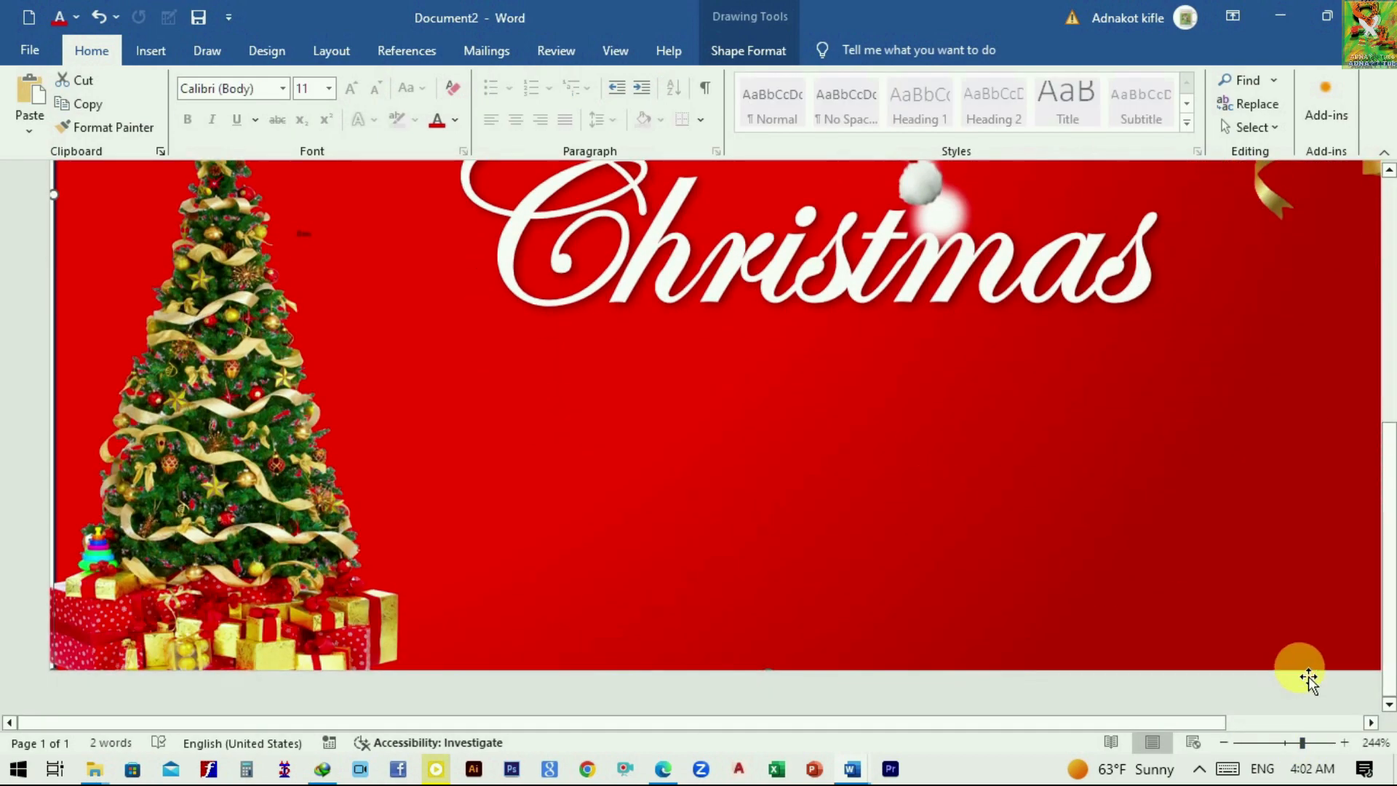
{"action": "left_click", "coordinate": [1278, 742]}
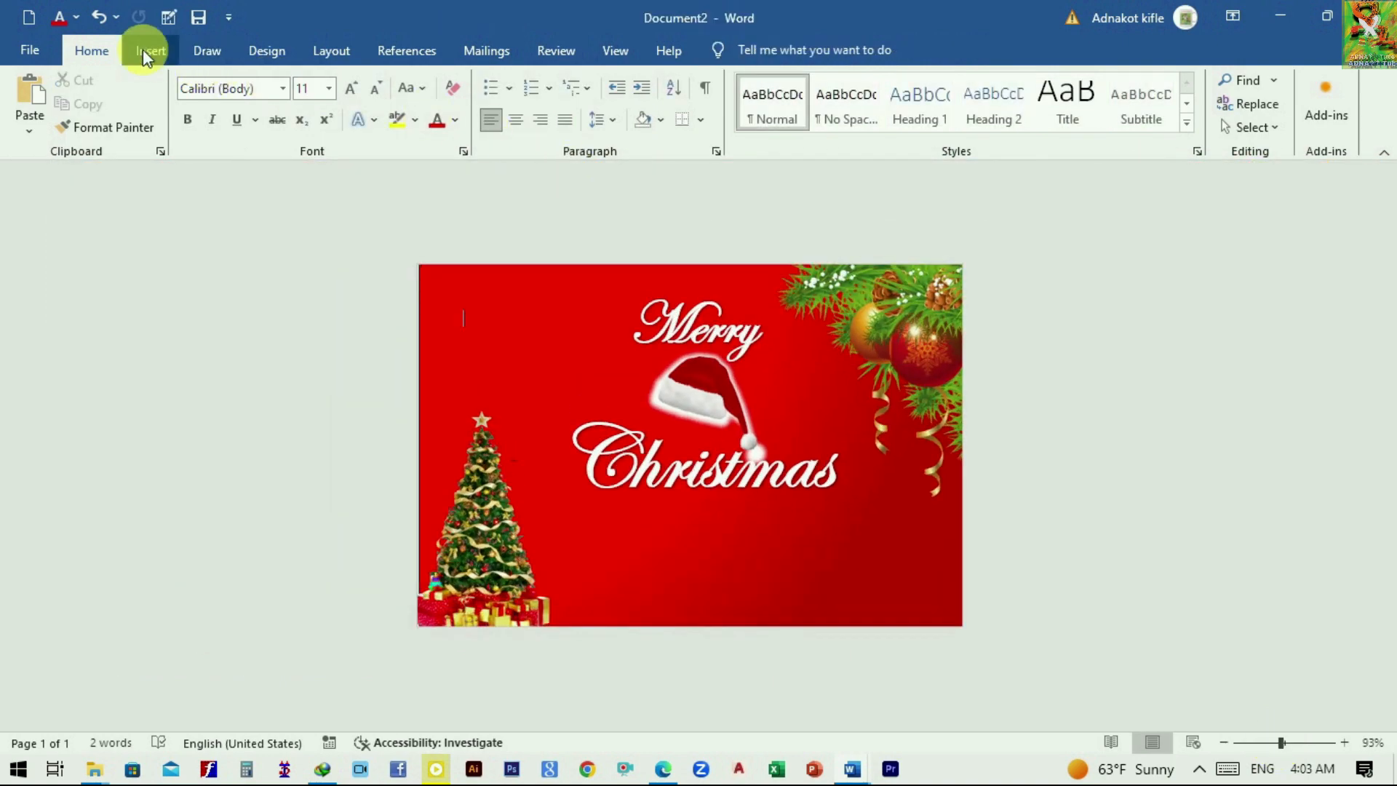
{"action": "left_click", "coordinate": [146, 52]}
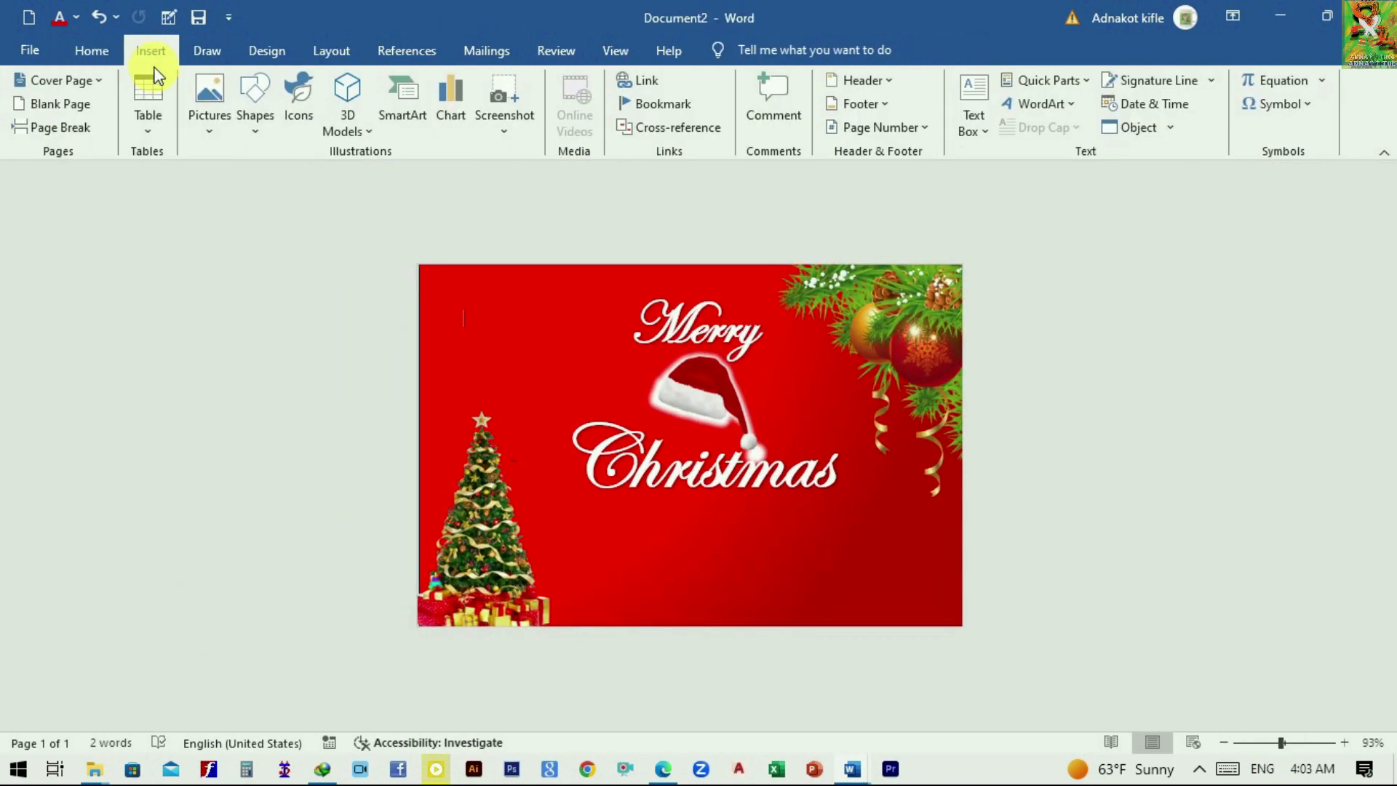
{"action": "left_click", "coordinate": [211, 134]}
{"action": "left_click", "coordinate": [248, 180]}
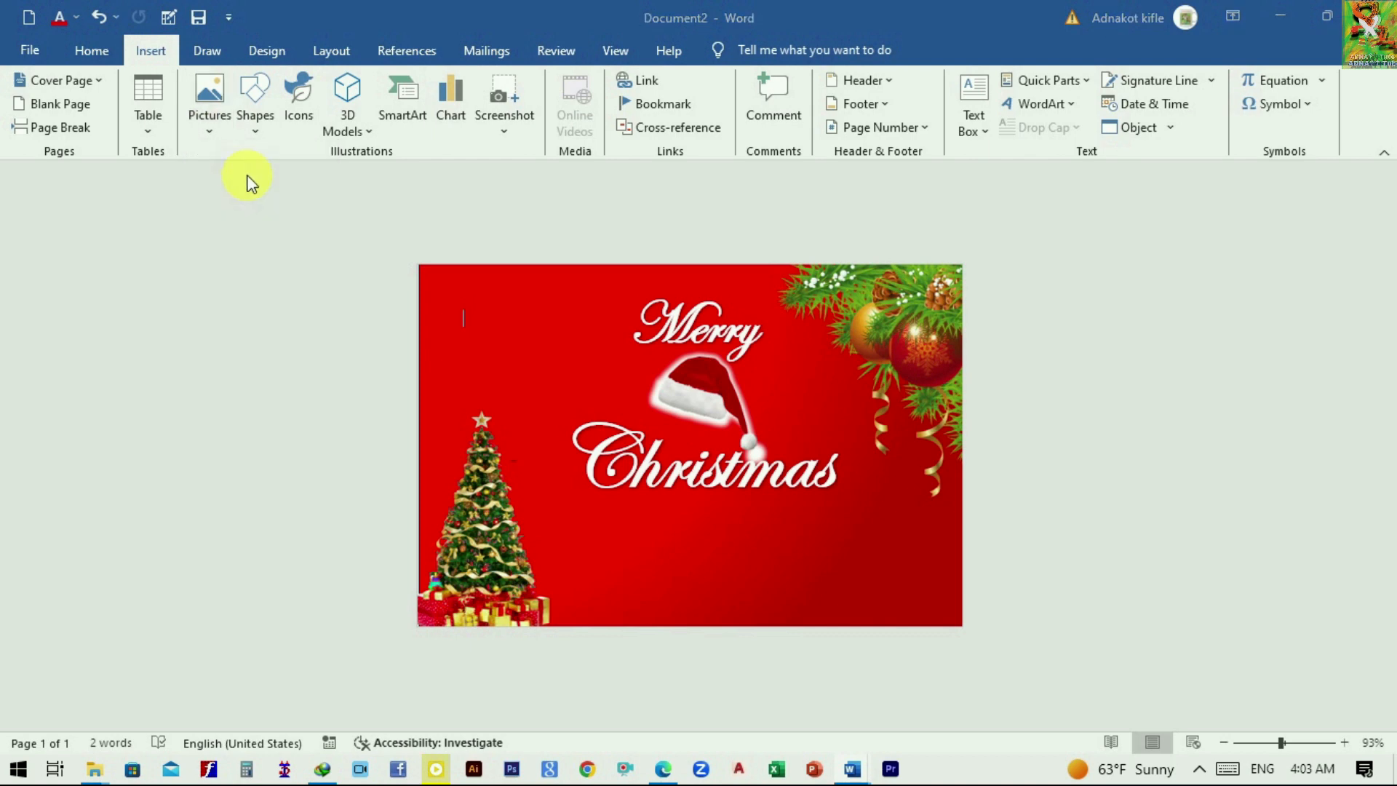
{"action": "left_click", "coordinate": [233, 360]}
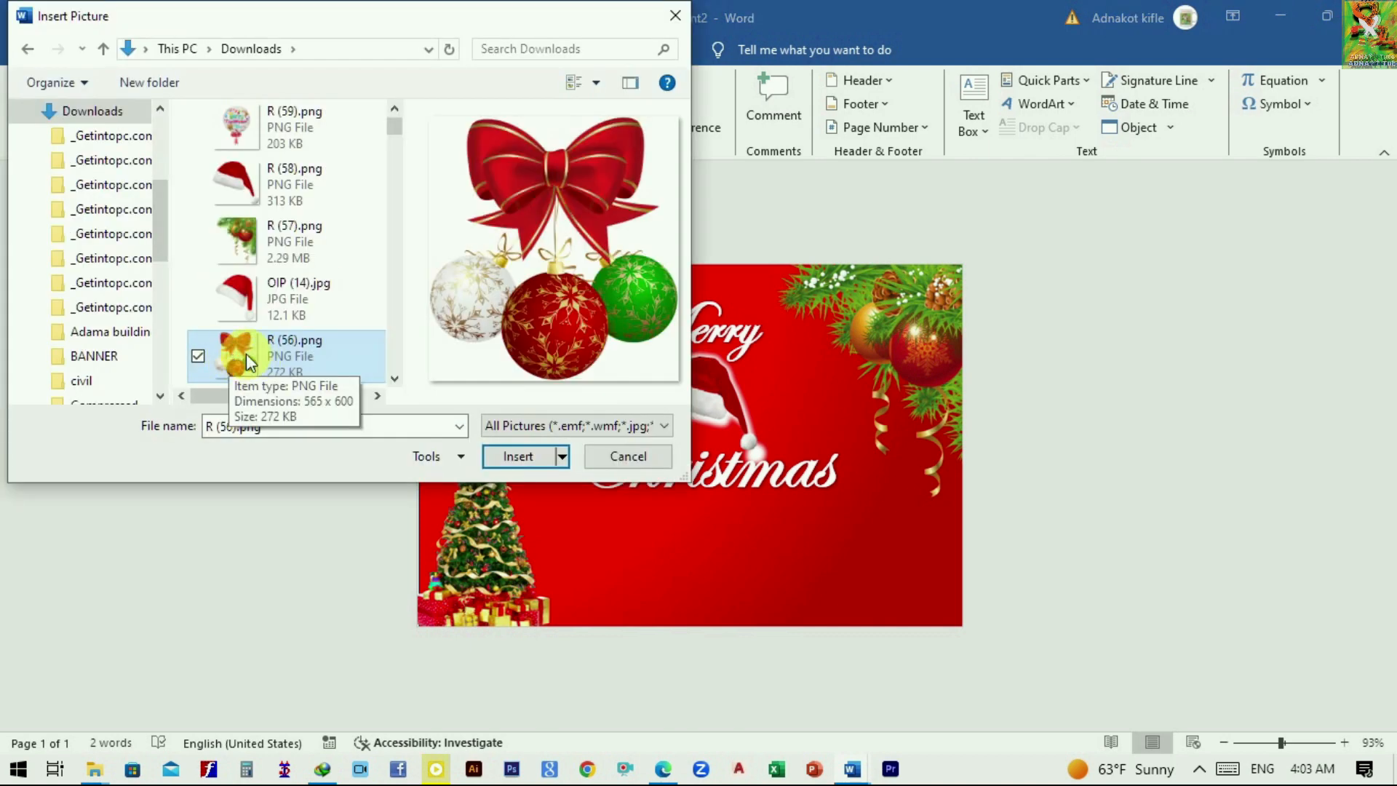
{"action": "left_click", "coordinate": [534, 455]}
{"action": "left_click", "coordinate": [462, 312]}
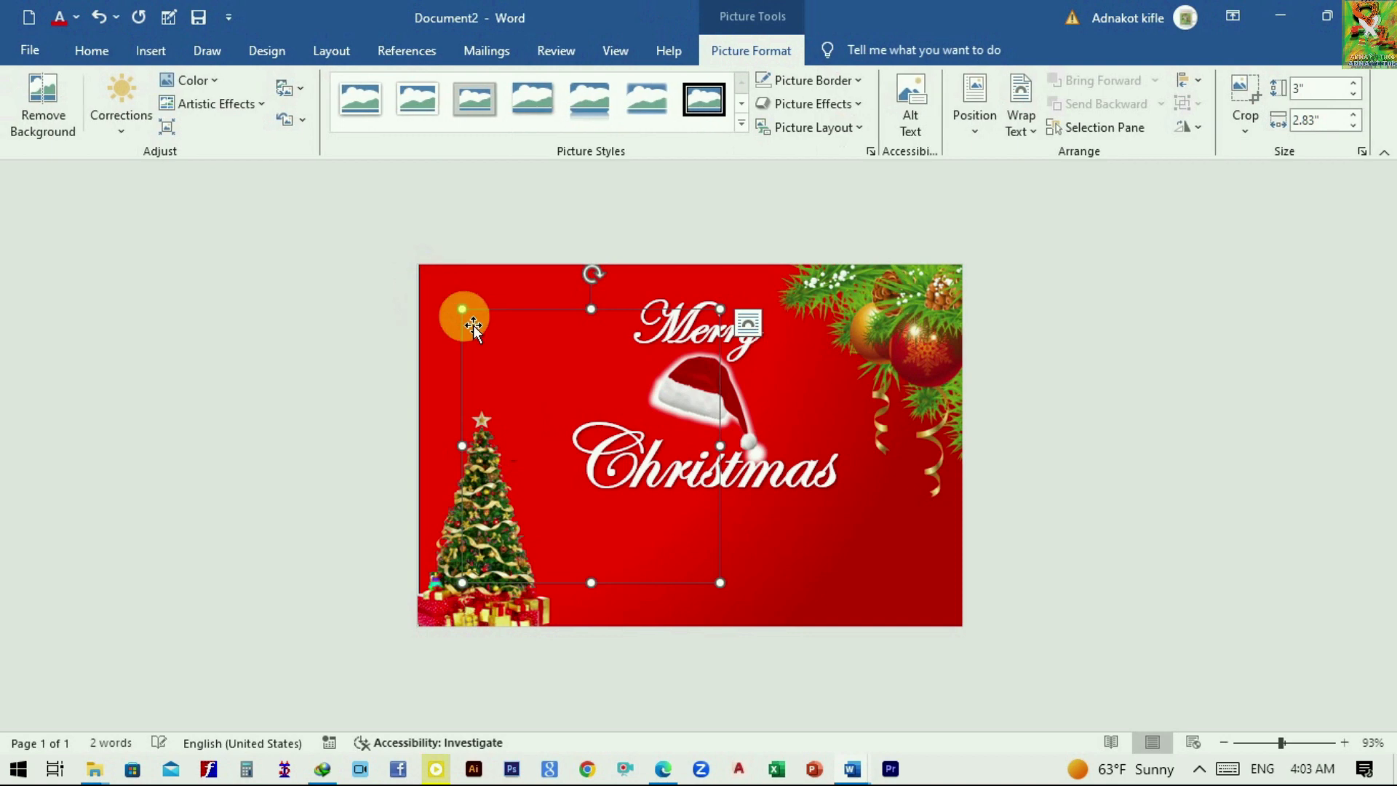
{"action": "left_click", "coordinate": [1033, 133]}
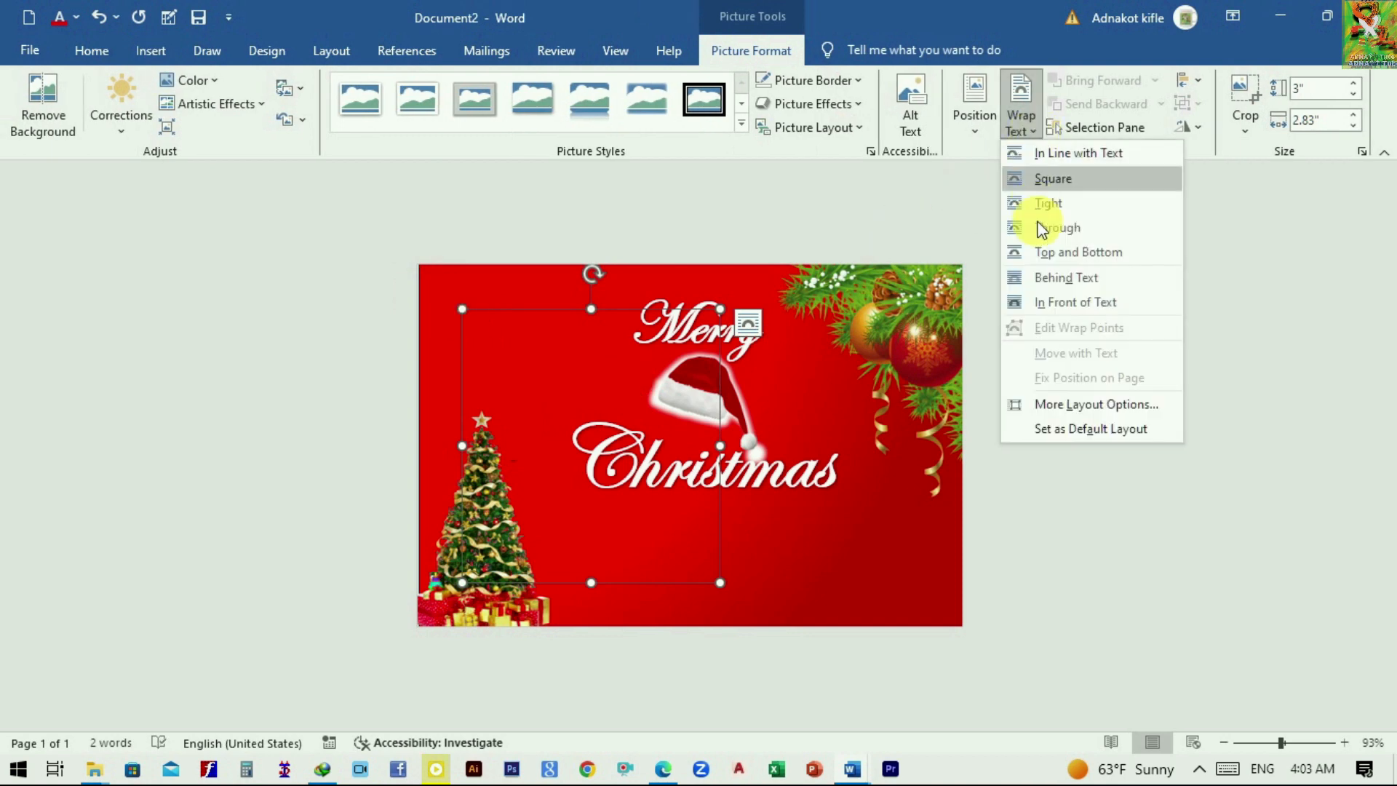
{"action": "left_click", "coordinate": [1062, 299]}
- Shrink the bow-and-baubles picture to about 1.29" high by 1.22" wide and place it in the card's upper-left corner
{"action": "left_click_drag", "start_coordinate": [475, 326], "coordinate": [492, 292]}
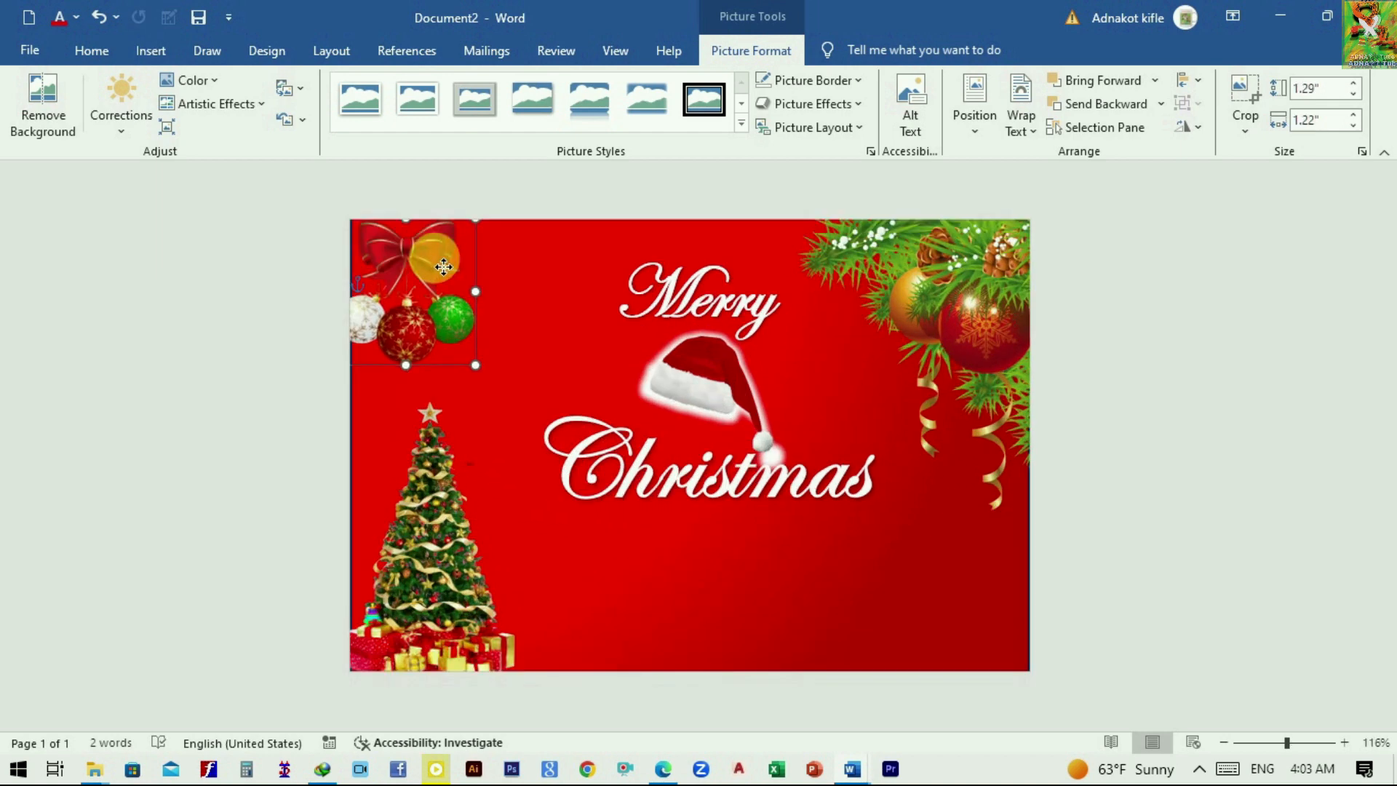
{"action": "left_click_drag", "start_coordinate": [445, 268], "coordinate": [442, 261]}
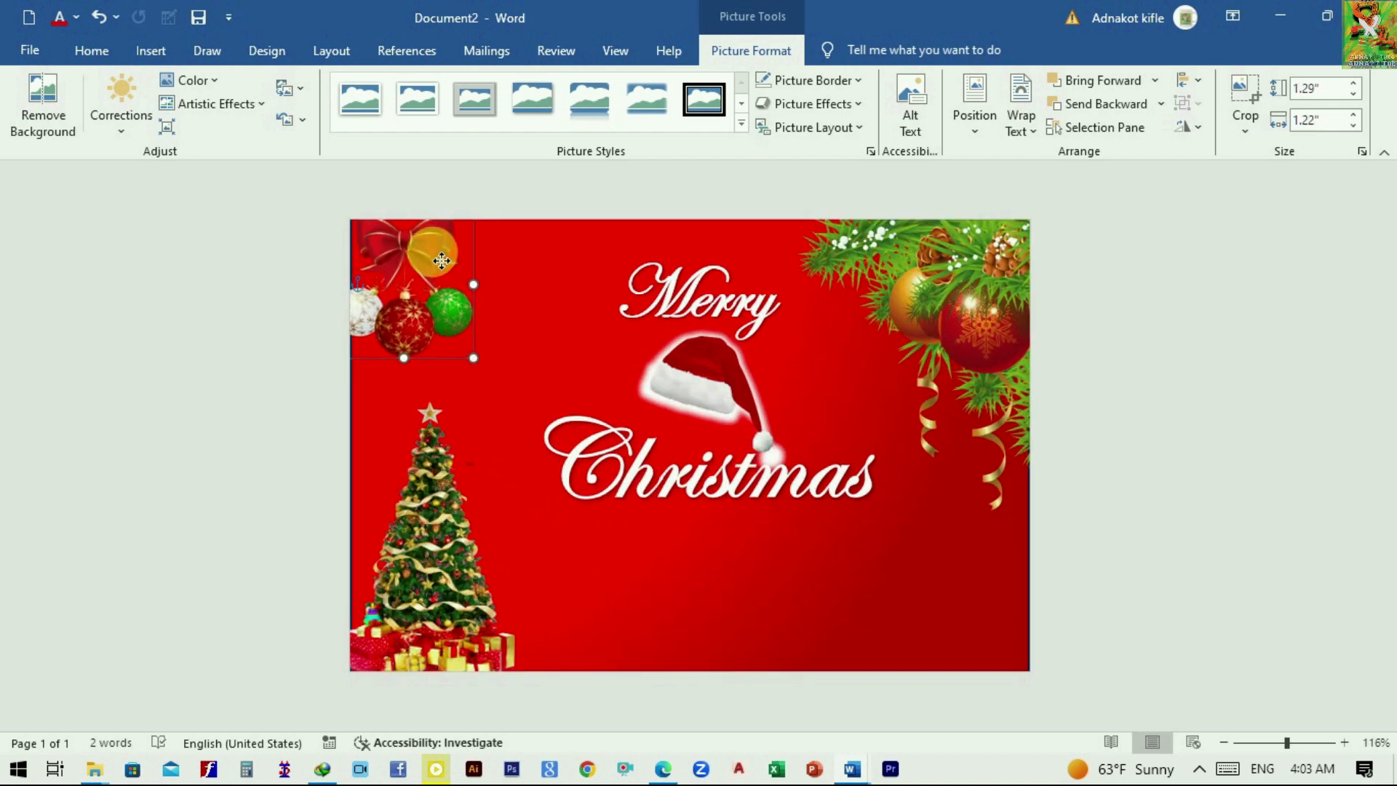
{"action": "left_click", "coordinate": [1143, 571]}
- Remove the outline from the red background rectangle by setting it to No Outline
{"action": "left_click", "coordinate": [920, 653]}
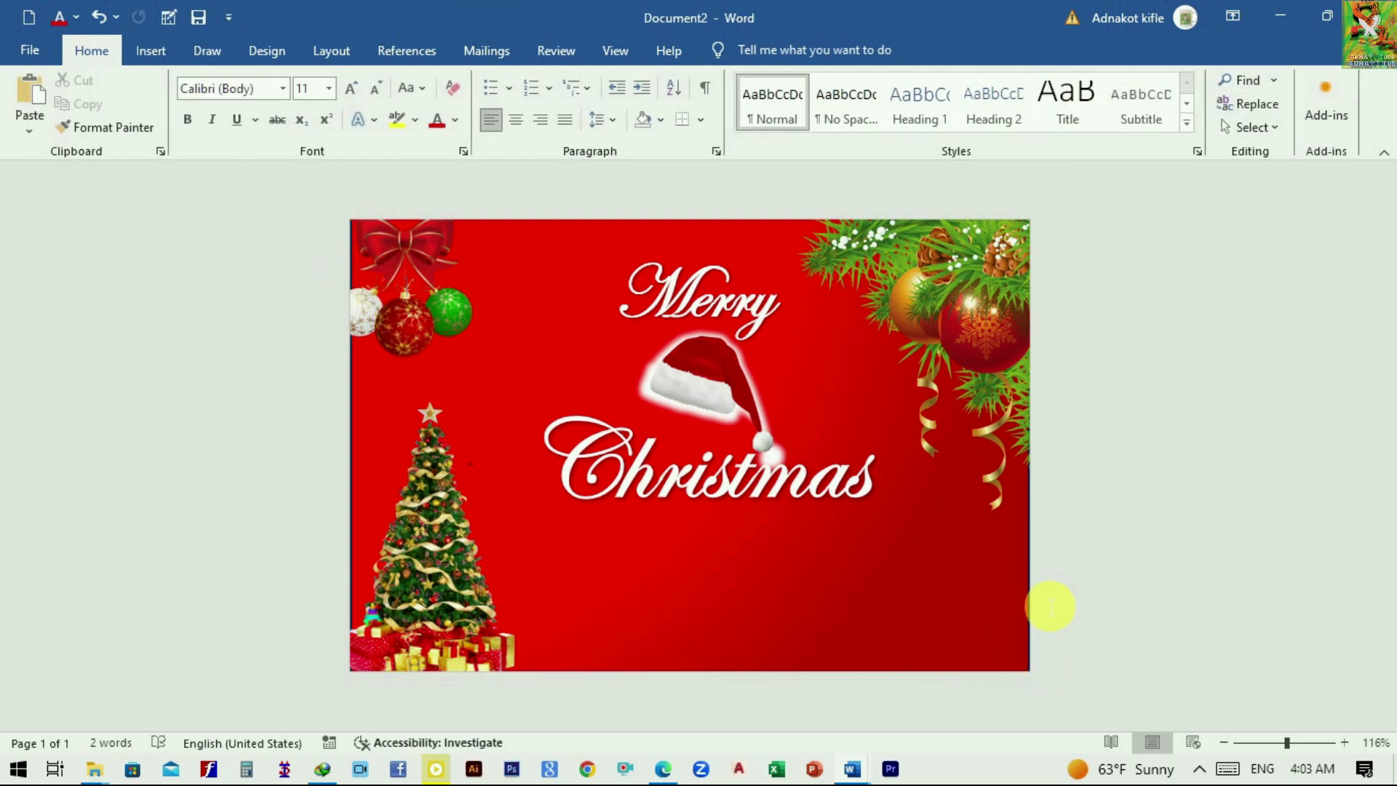
{"action": "left_click", "coordinate": [940, 570]}
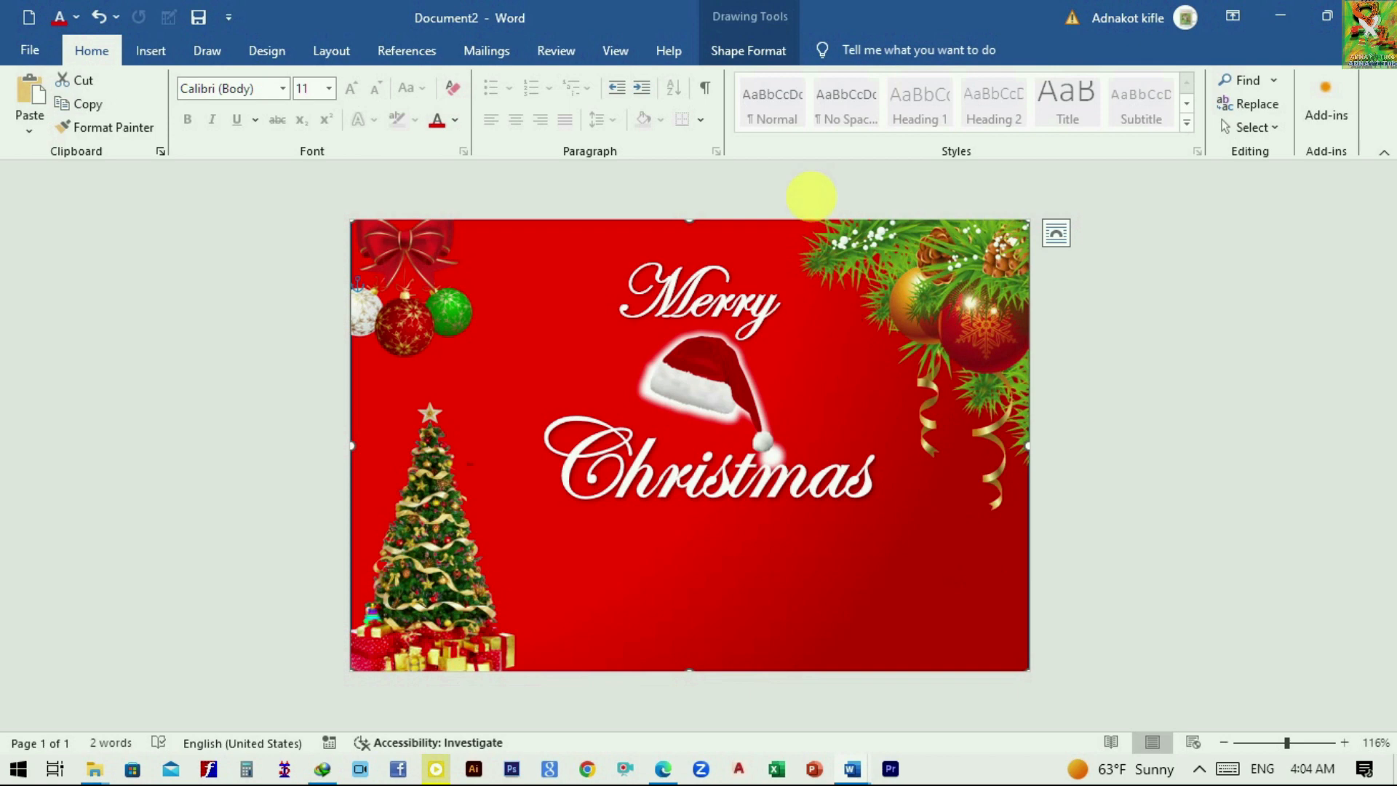
{"action": "left_click", "coordinate": [774, 48]}
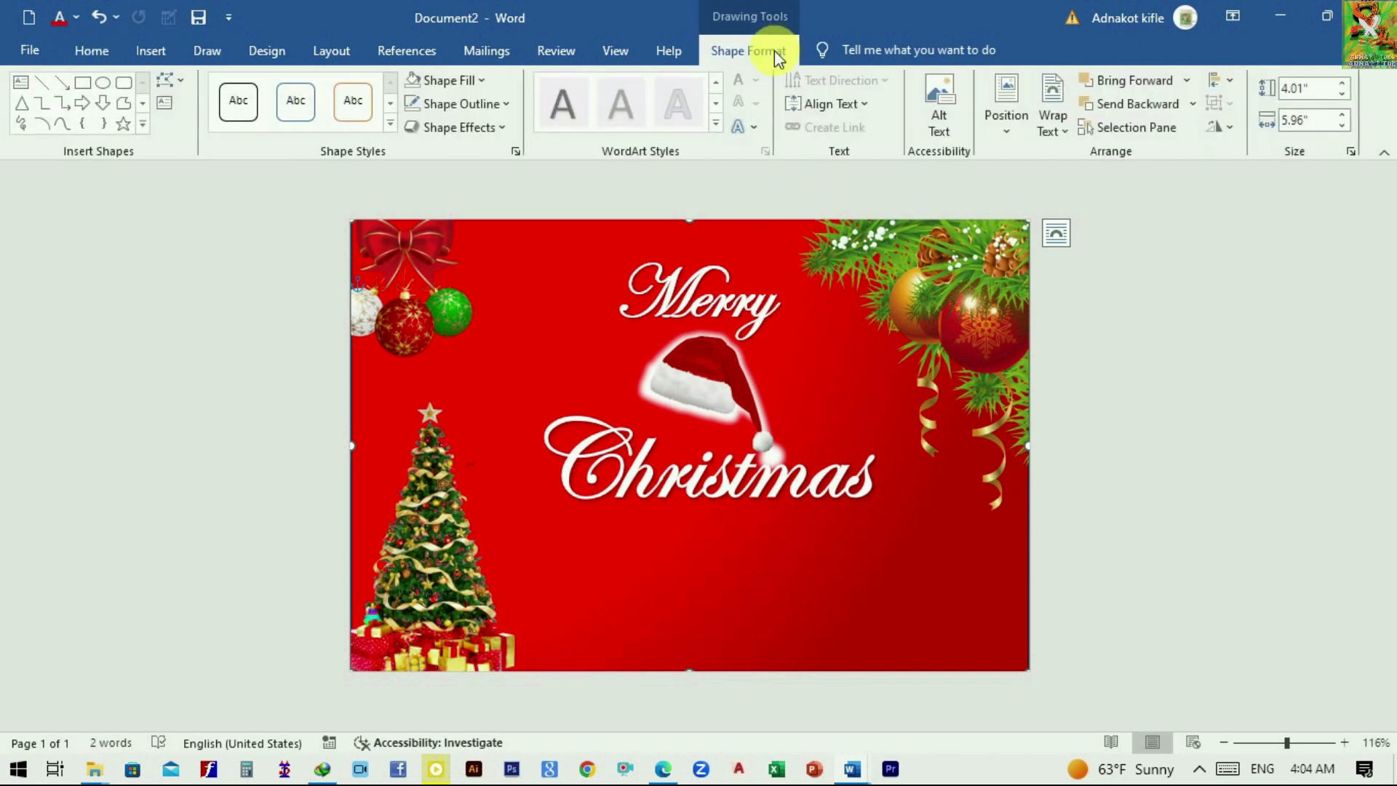
{"action": "left_click", "coordinate": [509, 102]}
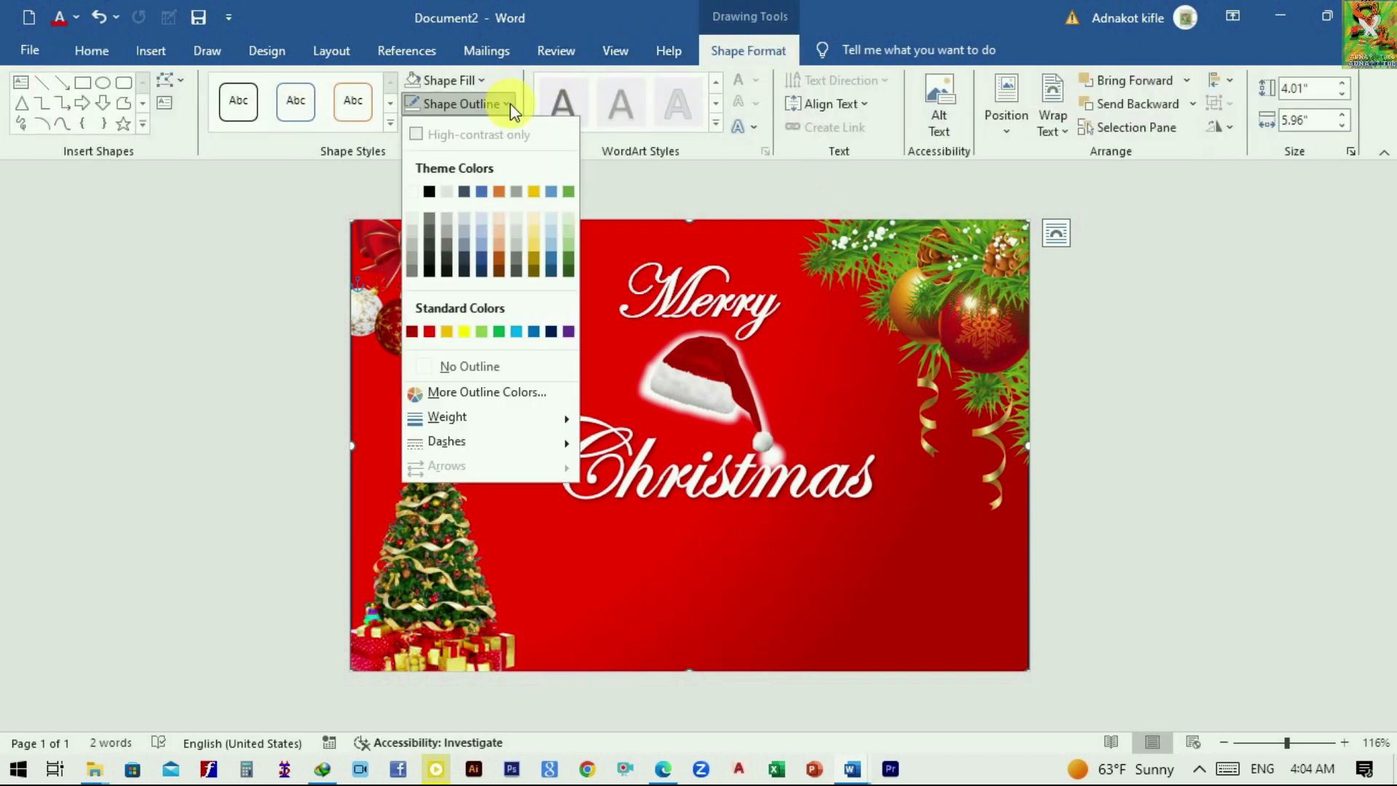
{"action": "left_click", "coordinate": [430, 365]}
{"action": "left_click", "coordinate": [1101, 543]}
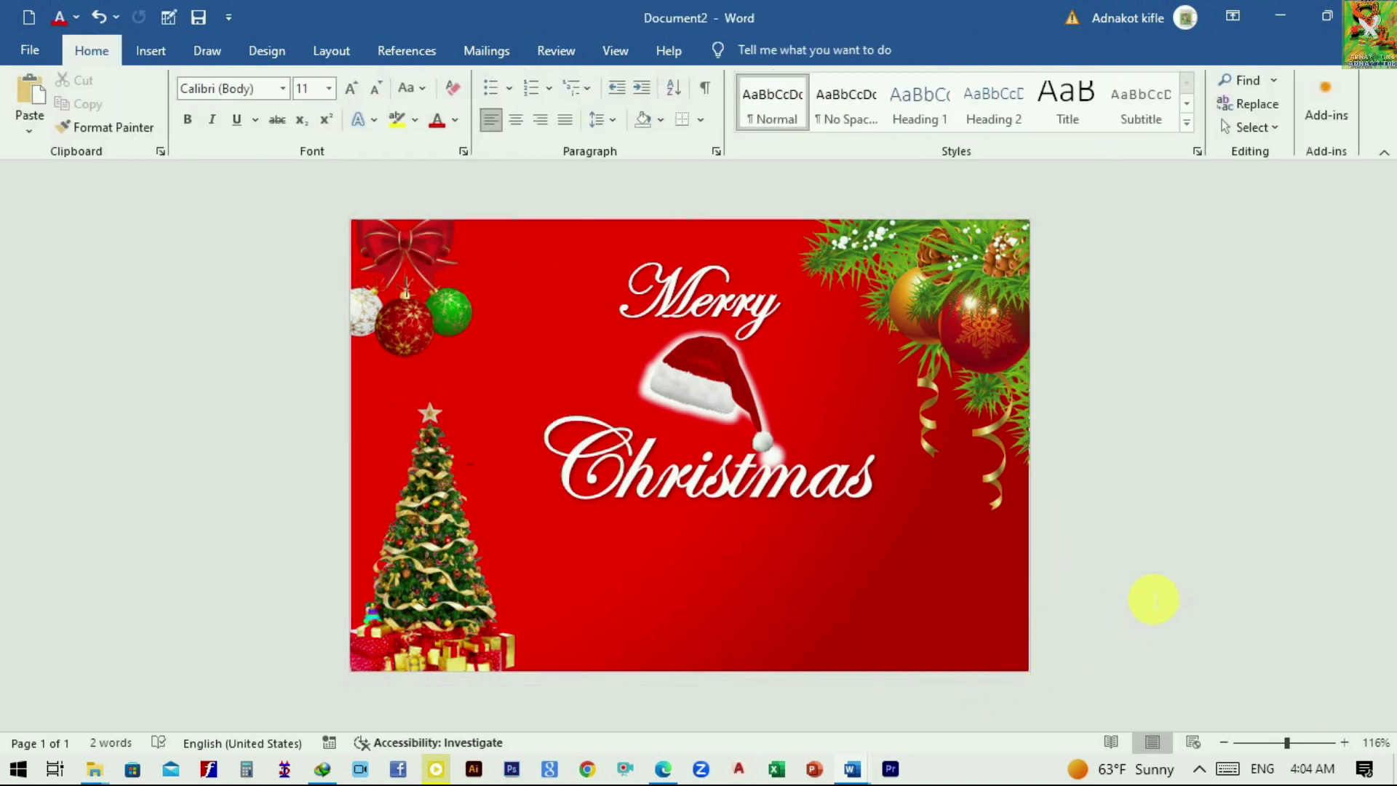
- Insert the candle picture R (61).png from the Downloads folder and set its wrapping to In Front of Text
{"action": "left_click", "coordinate": [153, 61]}
{"action": "left_click", "coordinate": [207, 133]}
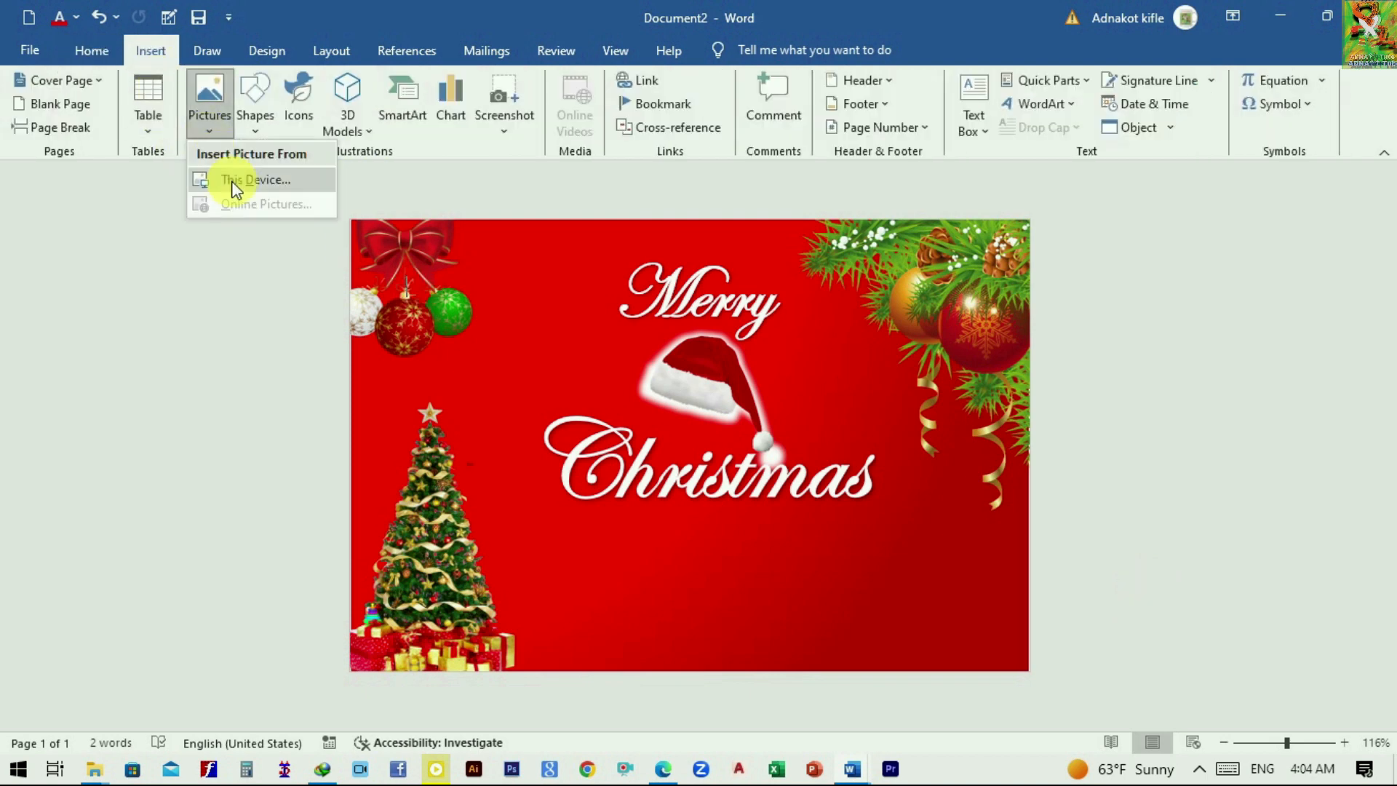
{"action": "left_click", "coordinate": [246, 179]}
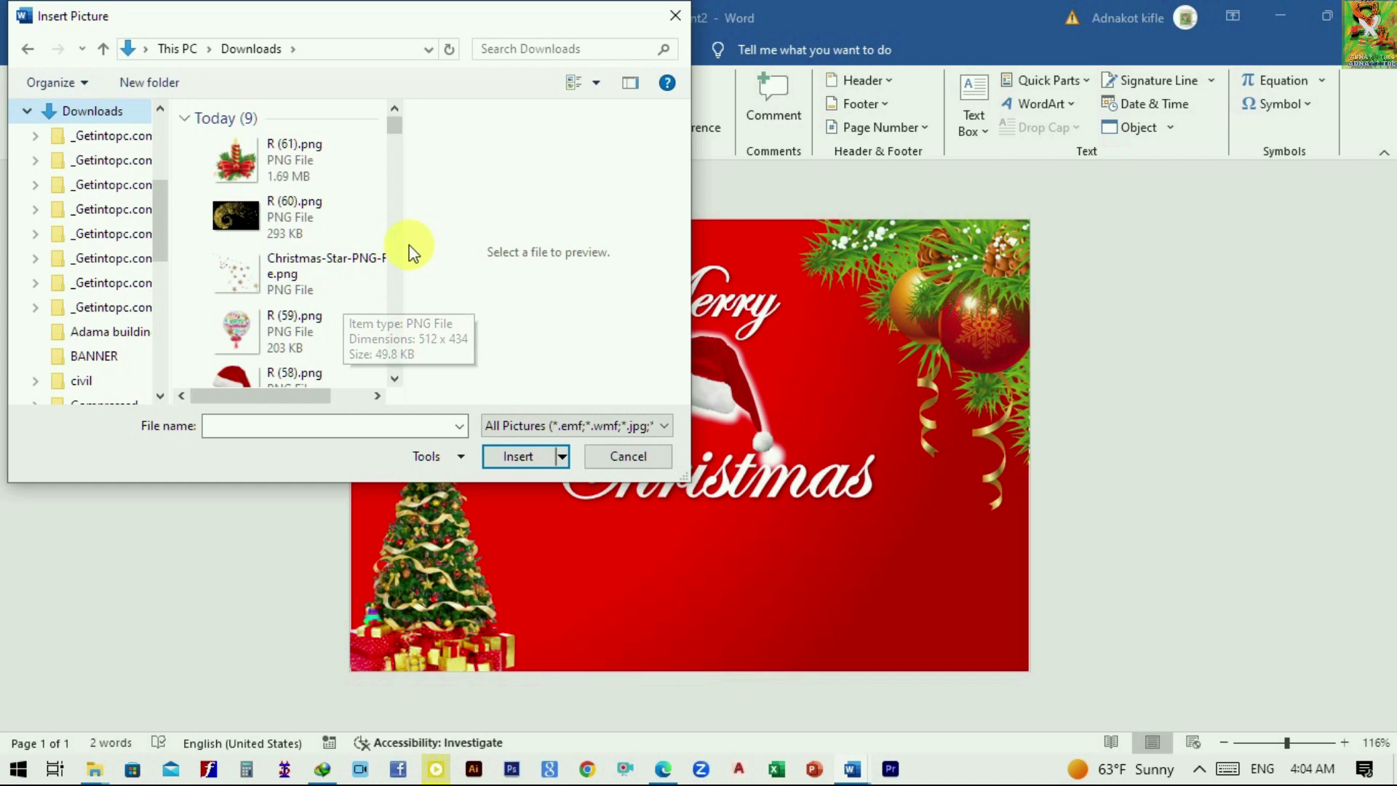
{"action": "left_click", "coordinate": [236, 158]}
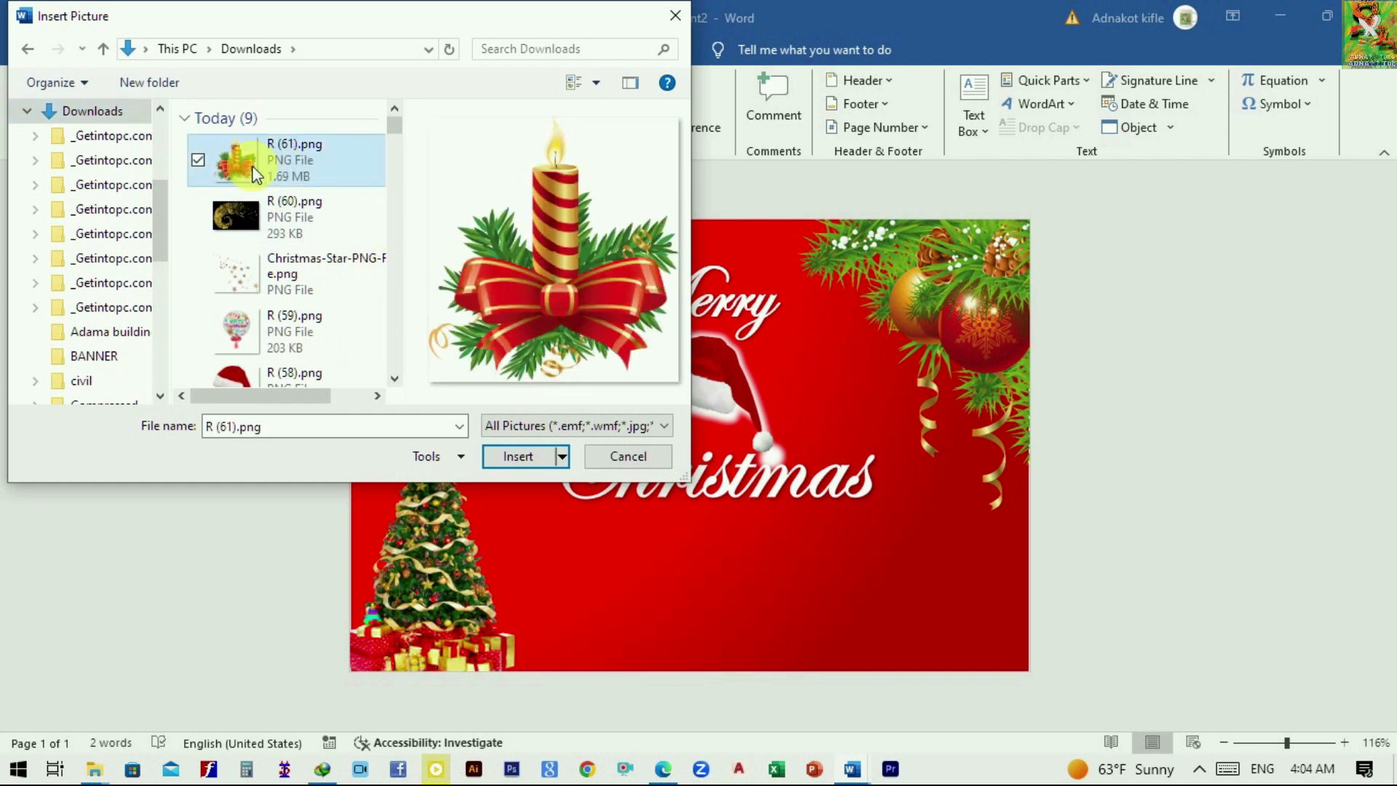
{"action": "left_click", "coordinate": [523, 456]}
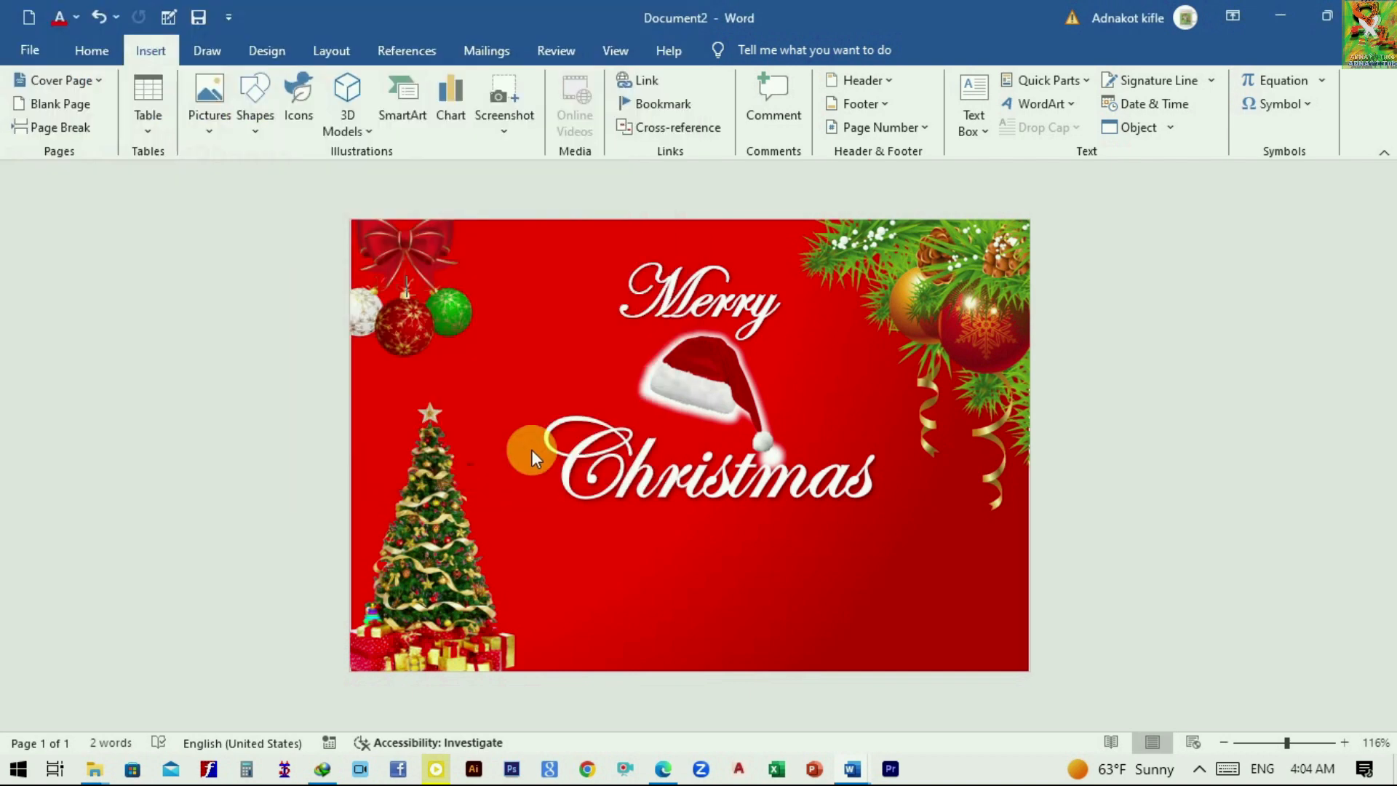
{"action": "left_click", "coordinate": [1034, 130]}
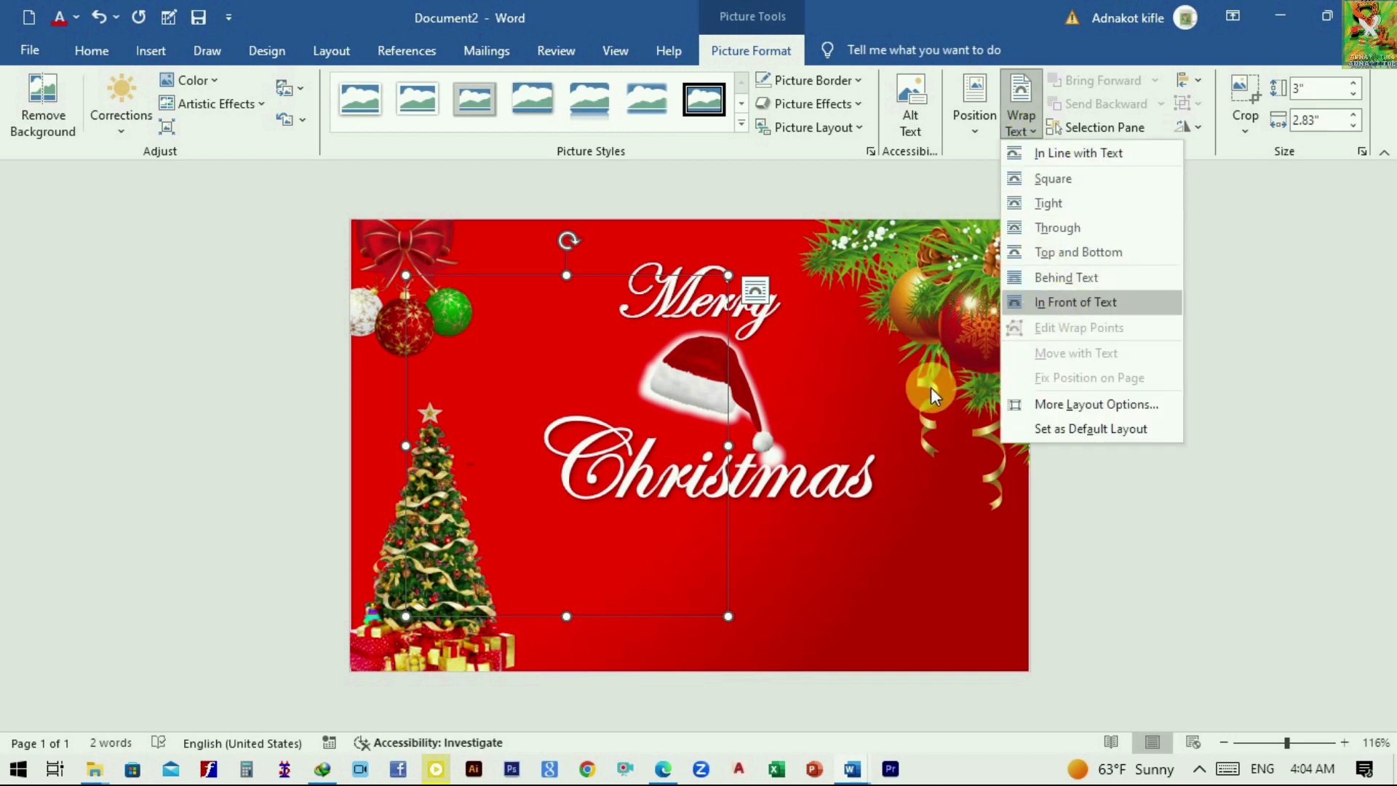
{"action": "left_click", "coordinate": [1057, 317]}
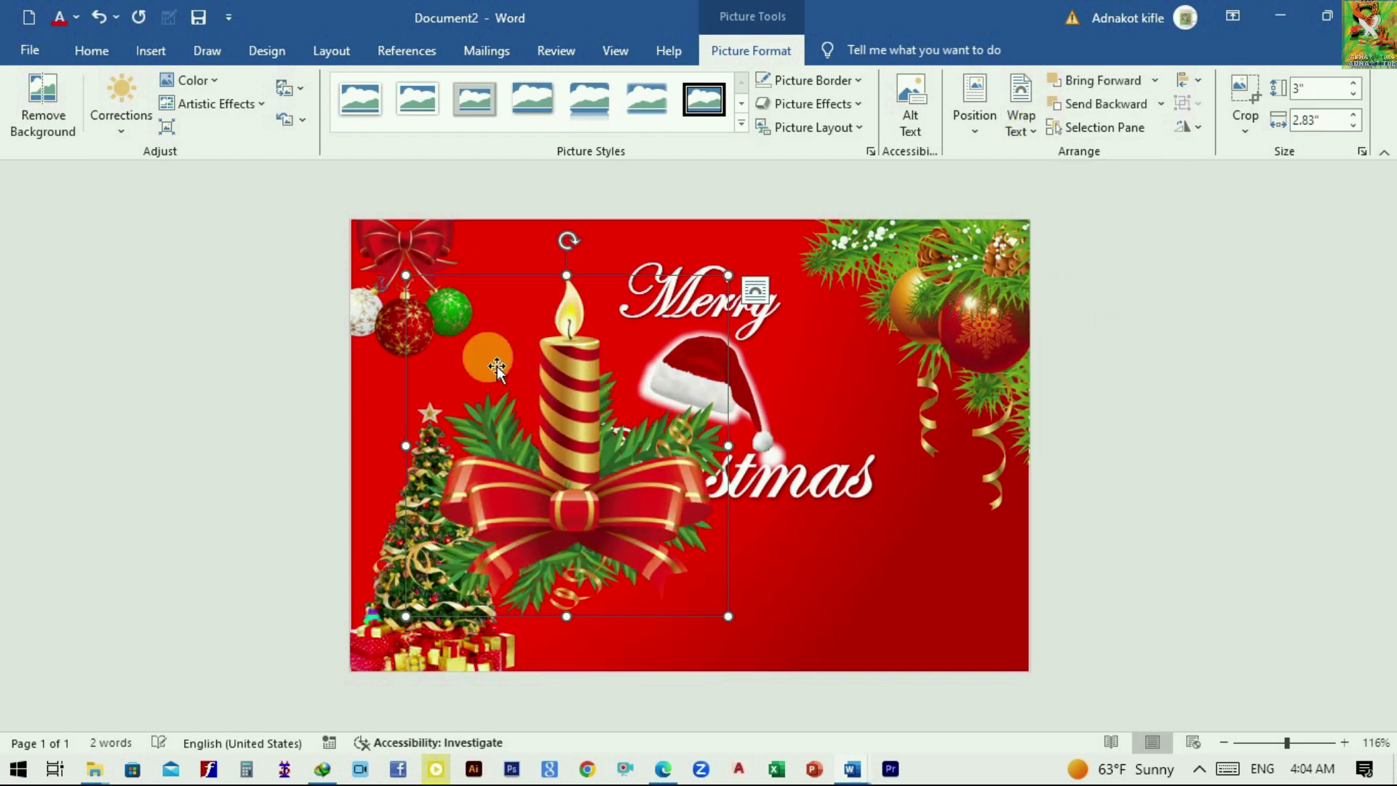
- Move the candle into the card's lower-right corner and shrink it to about 2.18" high by 2.05" wide
{"action": "left_click_drag", "start_coordinate": [586, 433], "coordinate": [860, 497]}
{"action": "left_click_drag", "start_coordinate": [752, 376], "coordinate": [831, 485]}
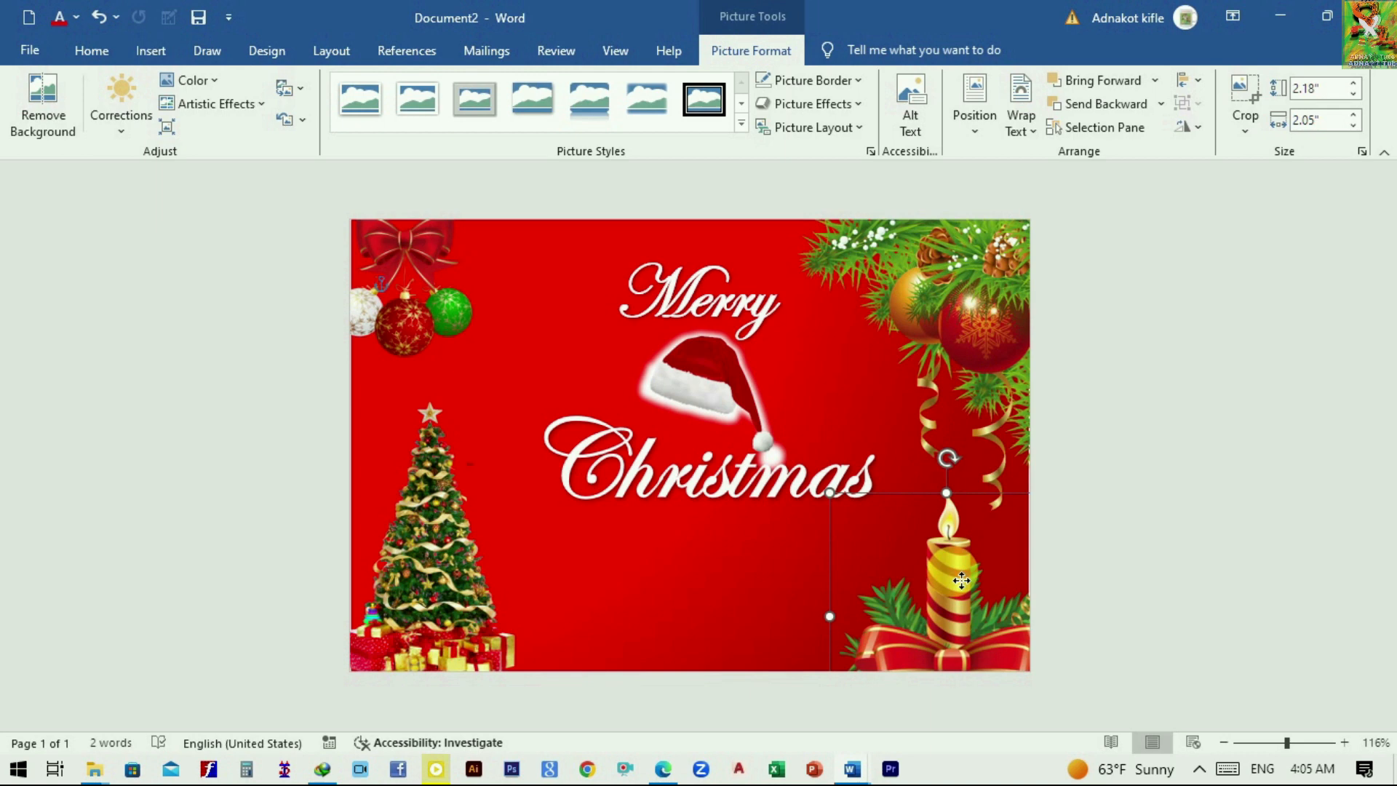
- Nudge the "Christmas" WordArt slightly downward, away from the Santa hat
{"action": "left_click", "coordinate": [789, 570]}
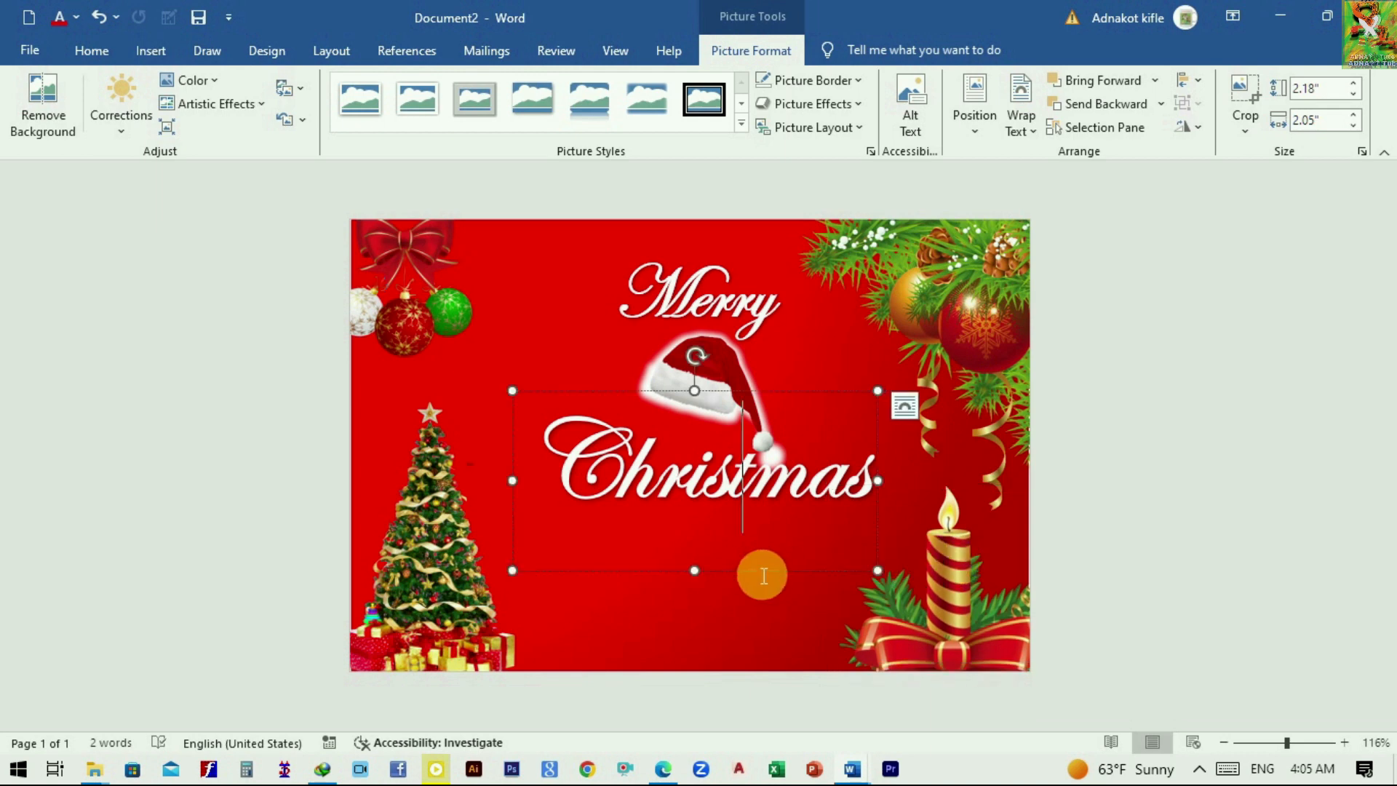
{"action": "scroll", "coordinate": [626, 591], "scroll_direction": "down", "scroll_amount": 2}
{"action": "left_click", "coordinate": [627, 591]}
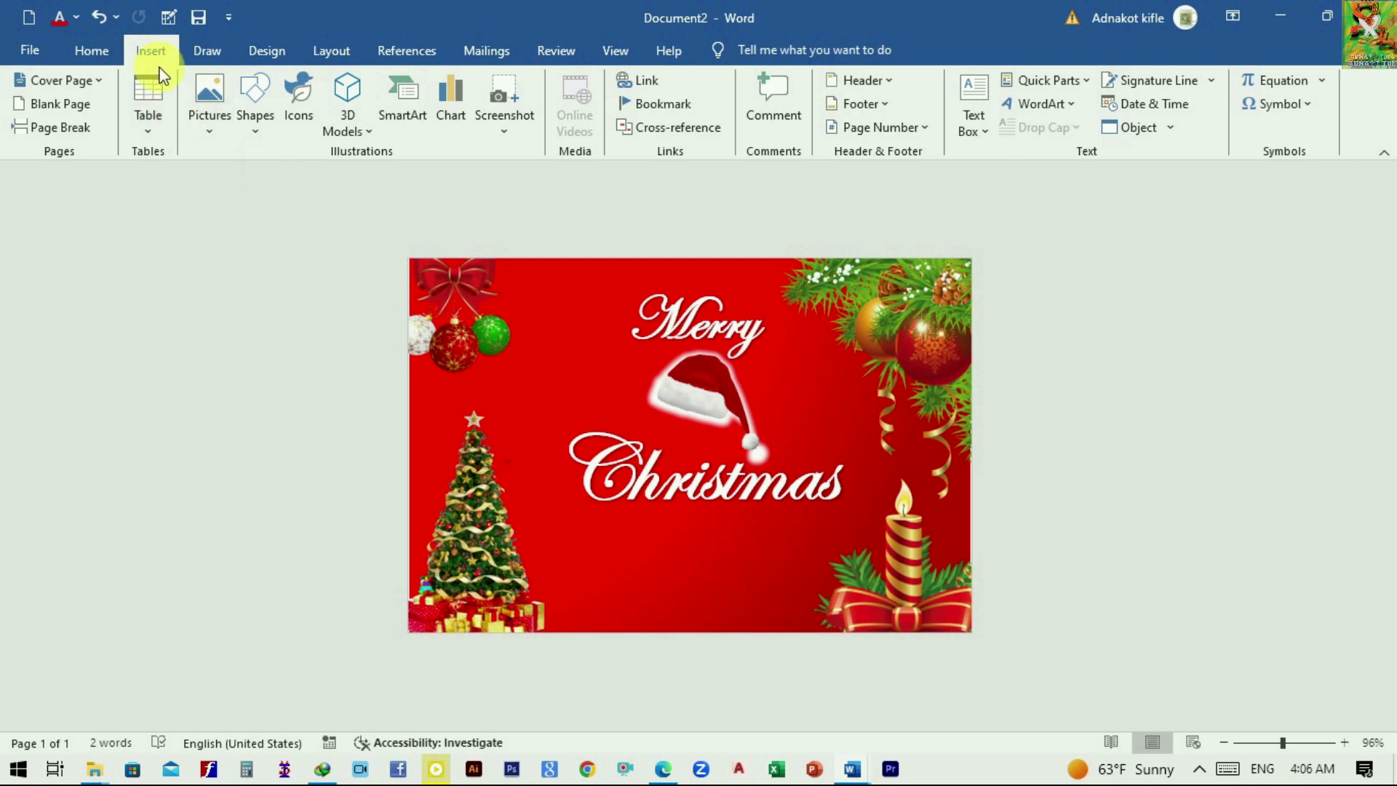
- Draw a text box below "Christmas" reading "The true meaning of Christmas is giving and sharing the love and reaching out to those who have touched our lives."
{"action": "left_click", "coordinate": [256, 135]}
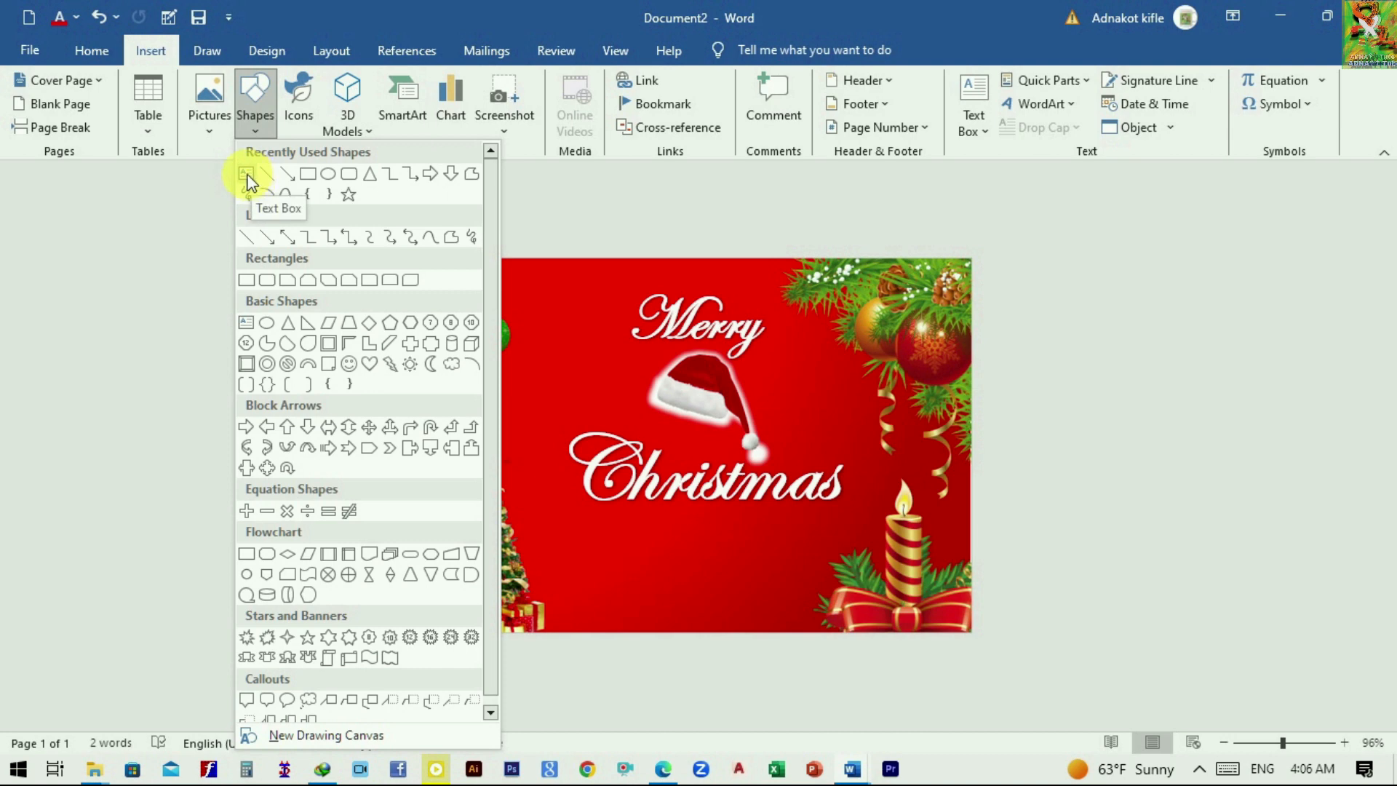
{"action": "left_click", "coordinate": [249, 177]}
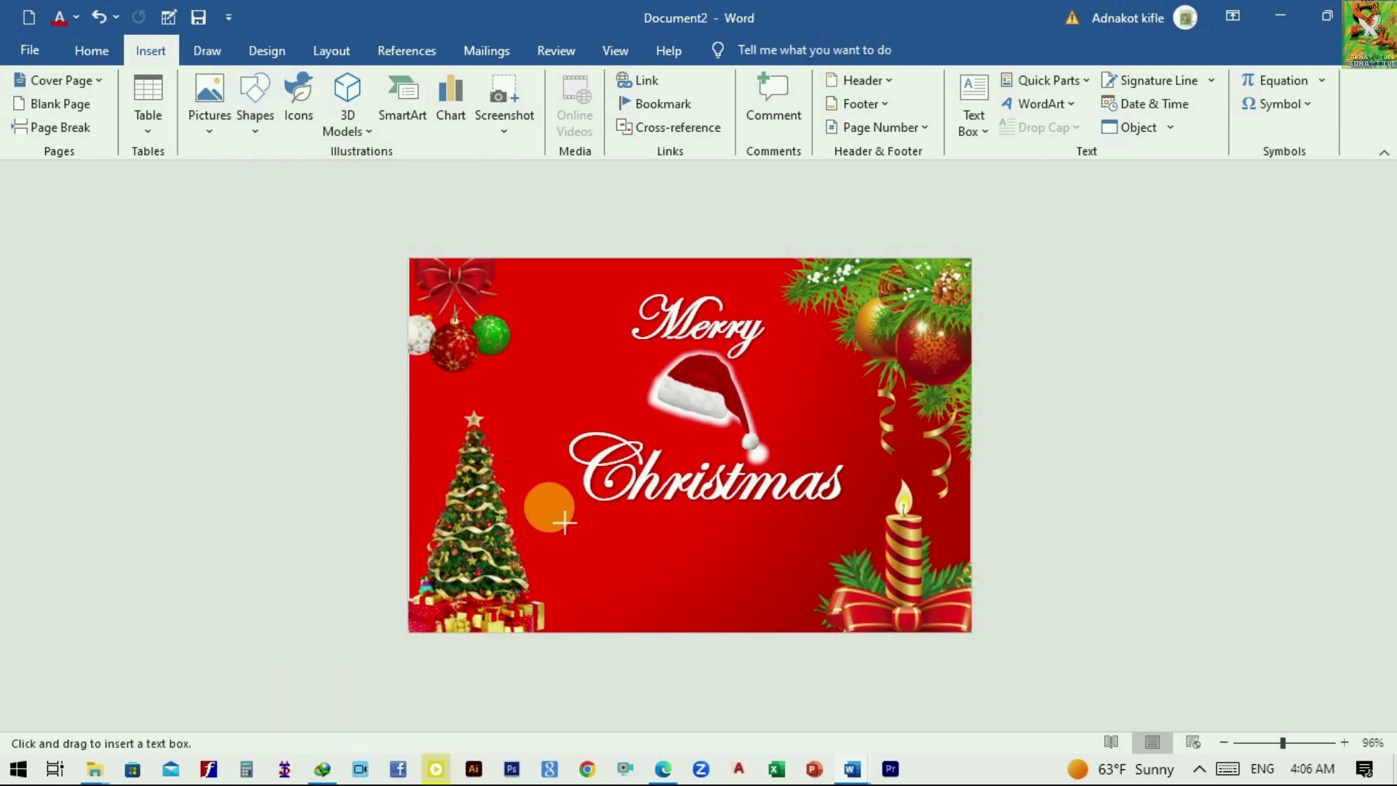
{"action": "left_click_drag", "start_coordinate": [544, 512], "coordinate": [841, 627]}
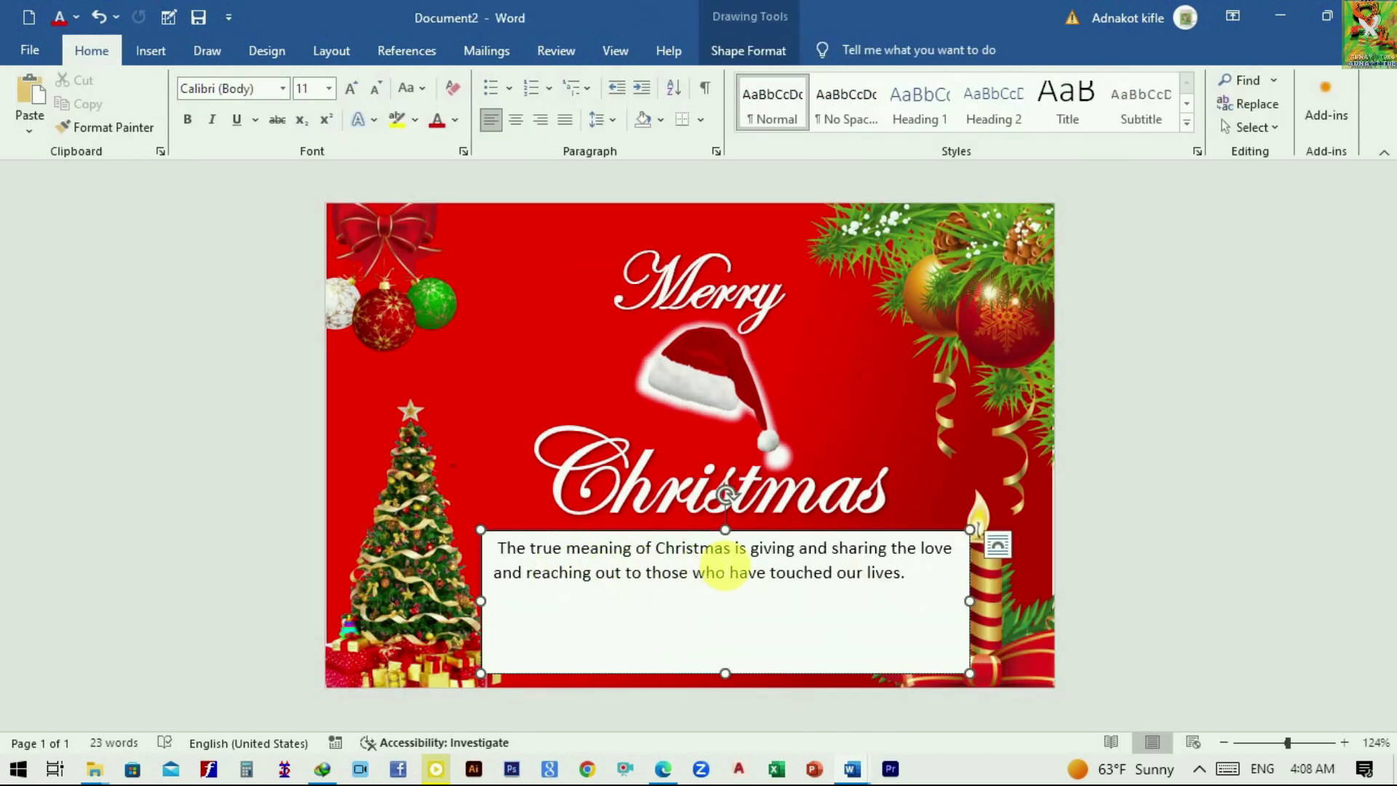
- Add the lines "HAPPY NEW YEAR" and "2024" below the message in the text box and center both lines
{"action": "key", "text": "Return"}
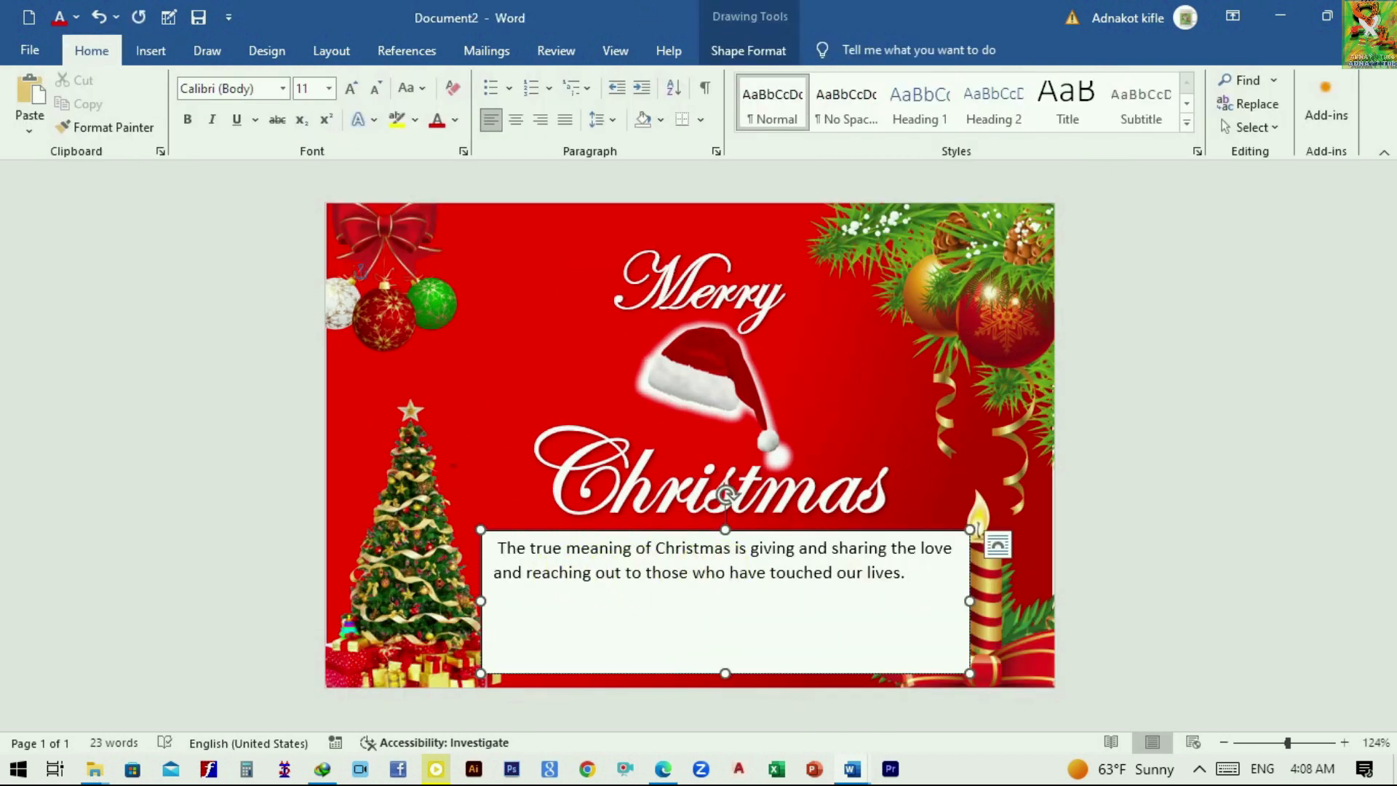
{"action": "type", "text": "HAPPY NEW YEAR"}
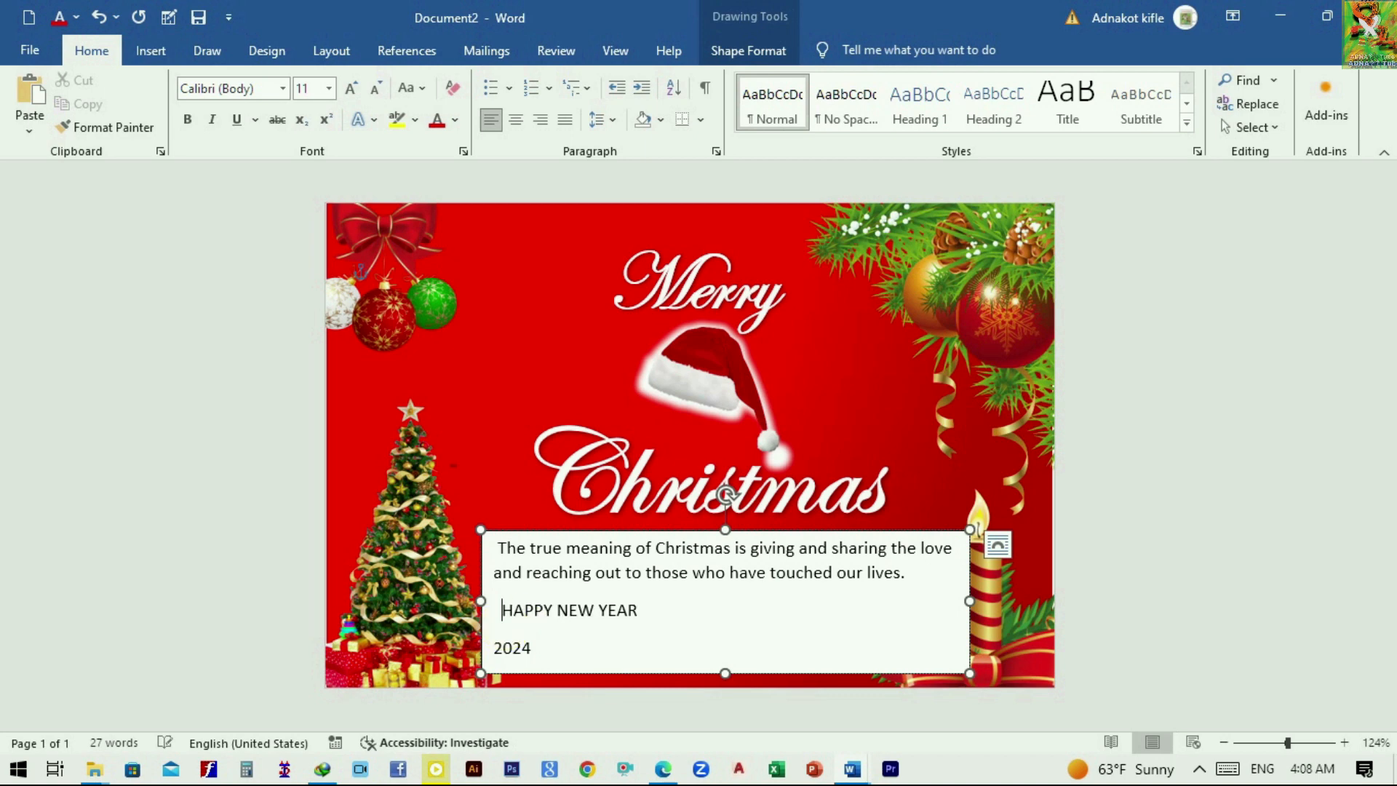
{"action": "left_click_drag", "start_coordinate": [509, 614], "coordinate": [658, 615]}
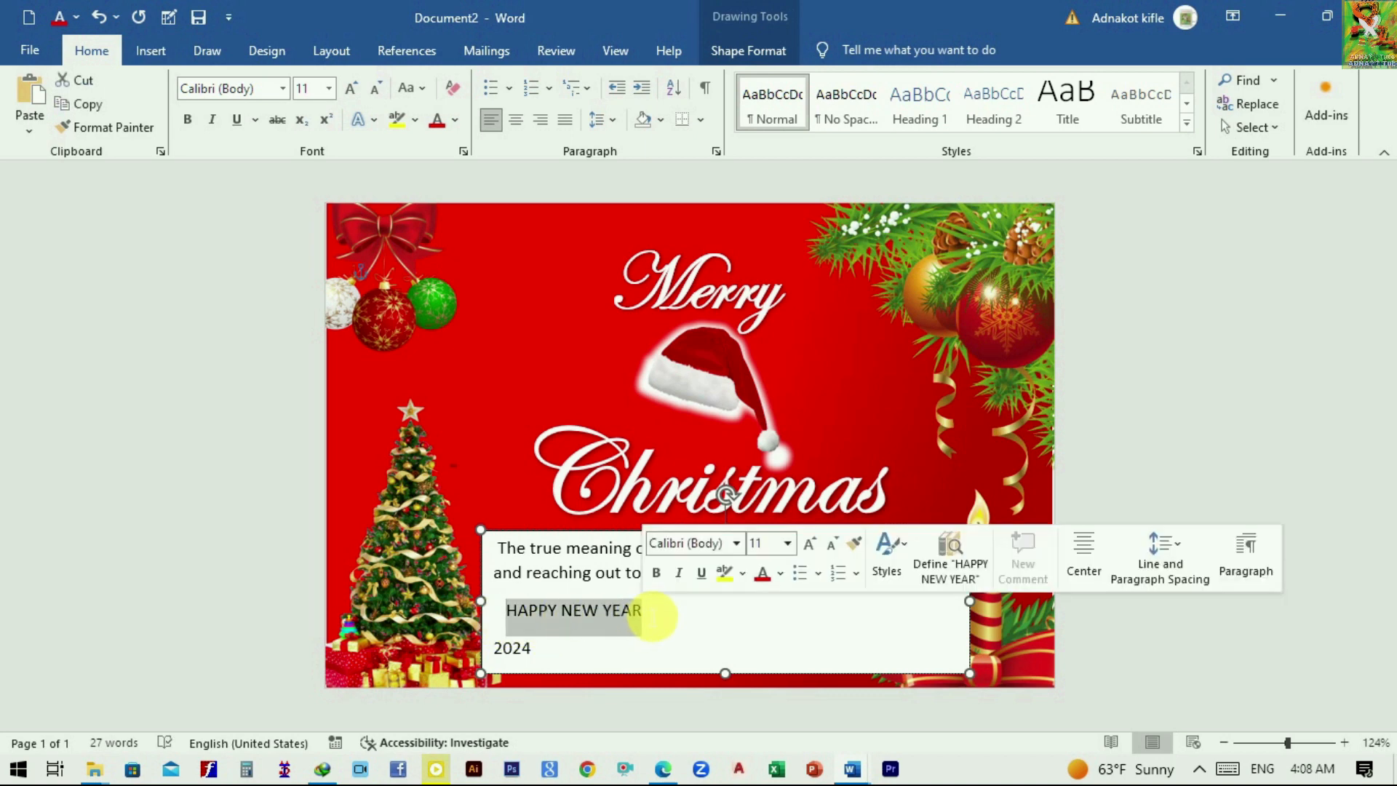
{"action": "left_click", "coordinate": [518, 123]}
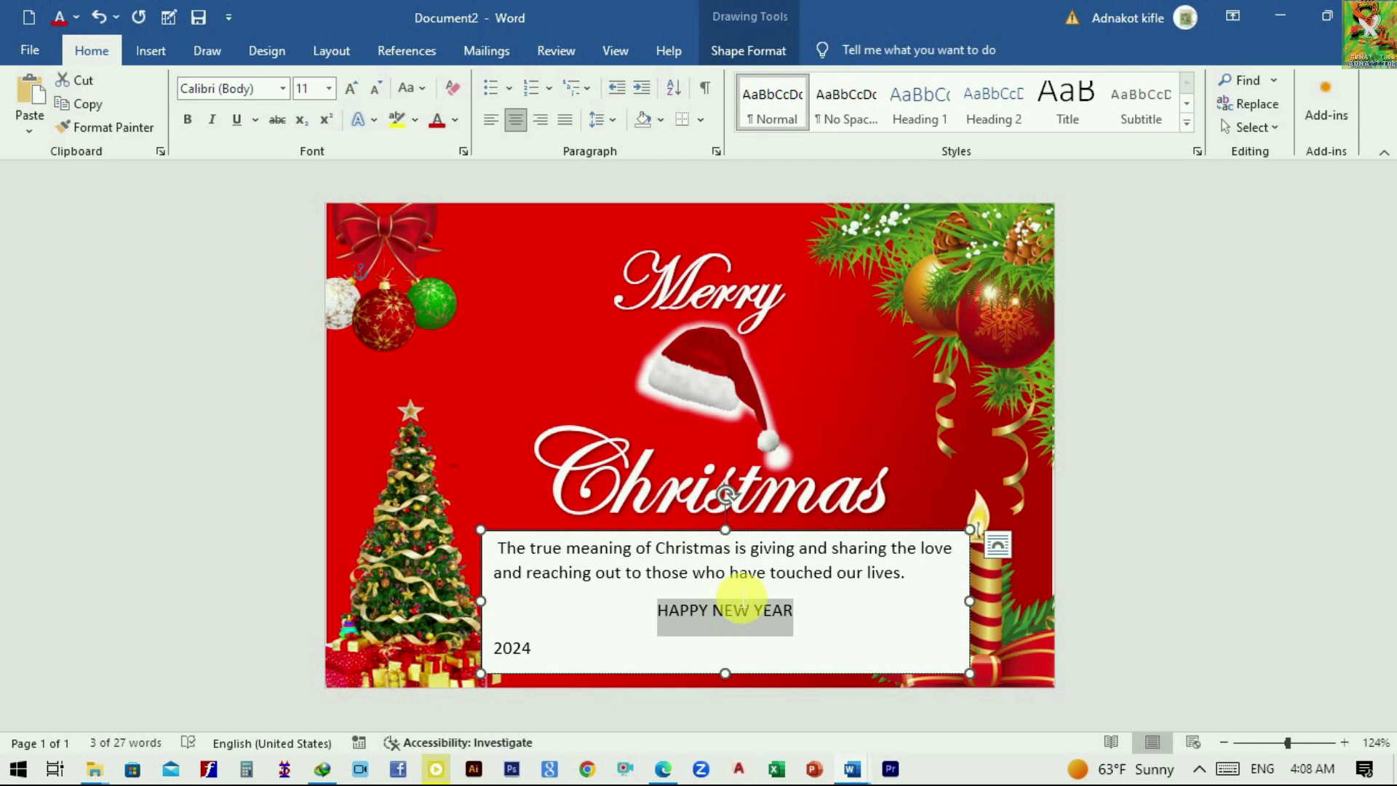
{"action": "left_click_drag", "start_coordinate": [546, 649], "coordinate": [507, 645]}
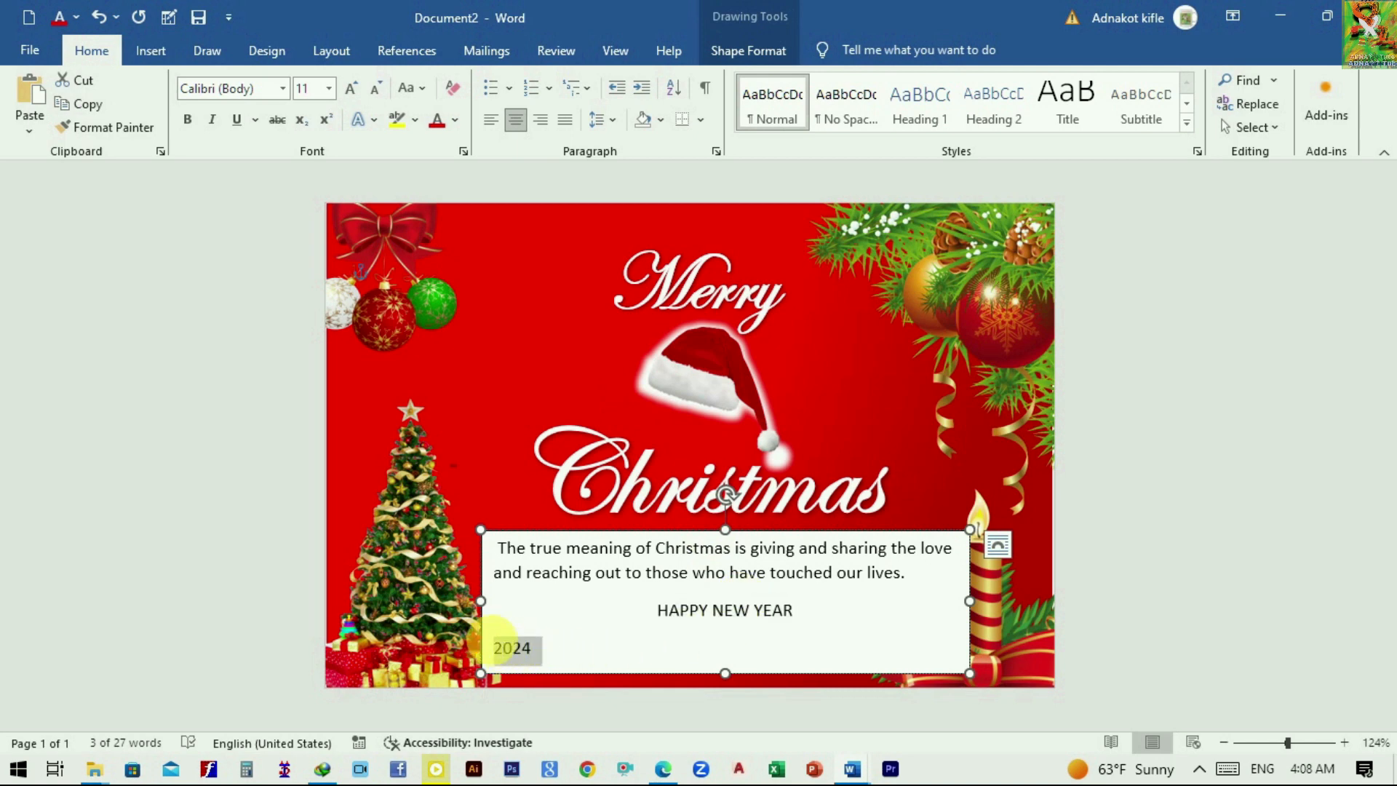
{"action": "left_click", "coordinate": [515, 119]}
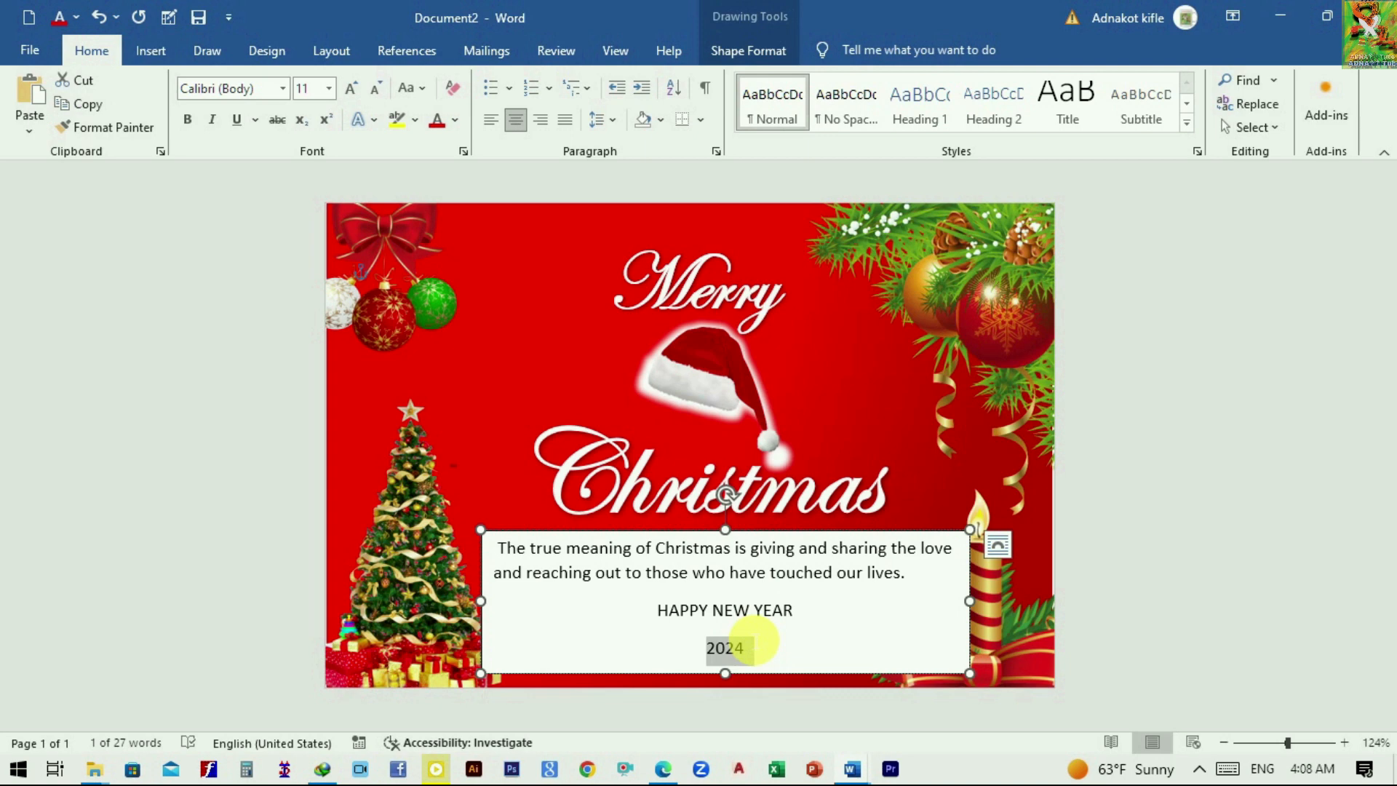
{"action": "left_click", "coordinate": [800, 635]}
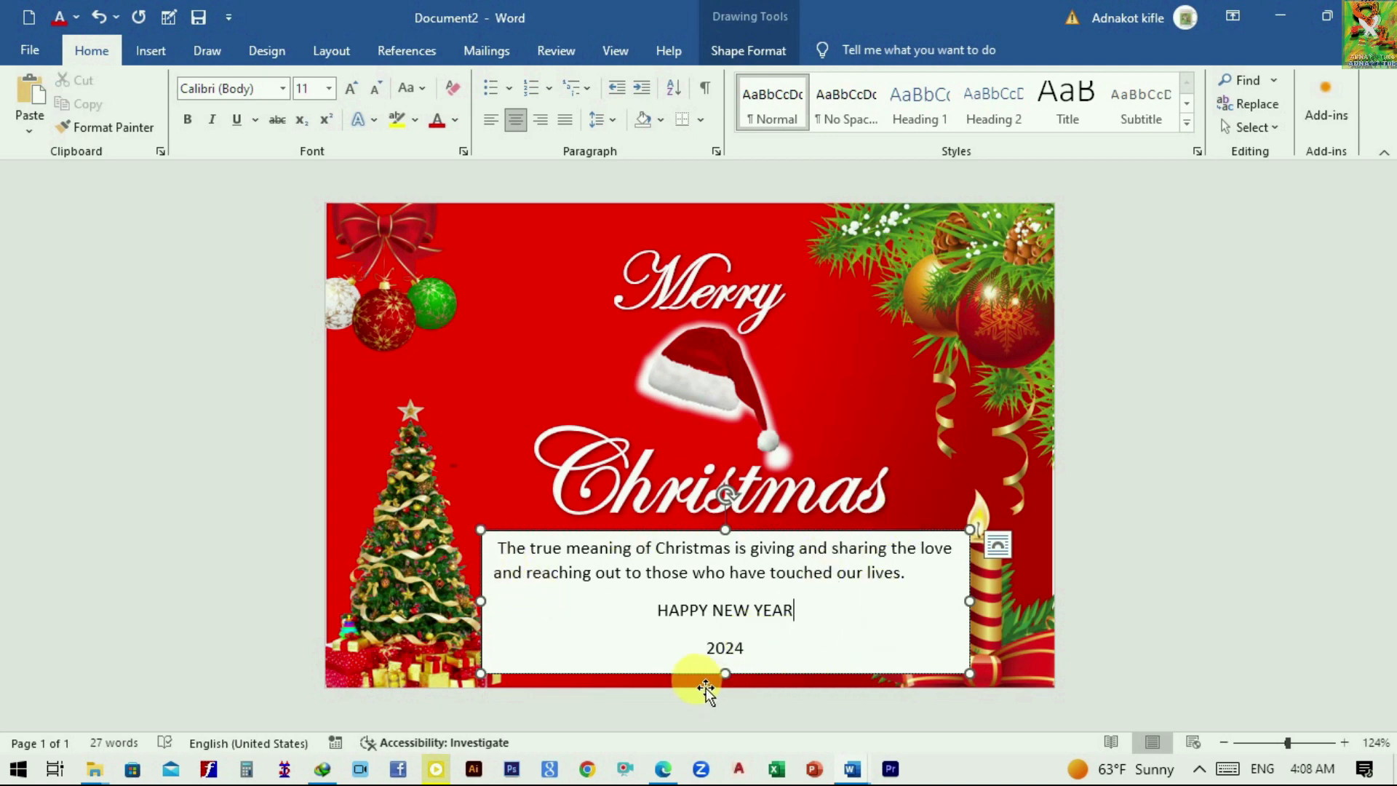
- Remove the fill and the outline from the message text box so the red background shows through
{"action": "left_click", "coordinate": [760, 57]}
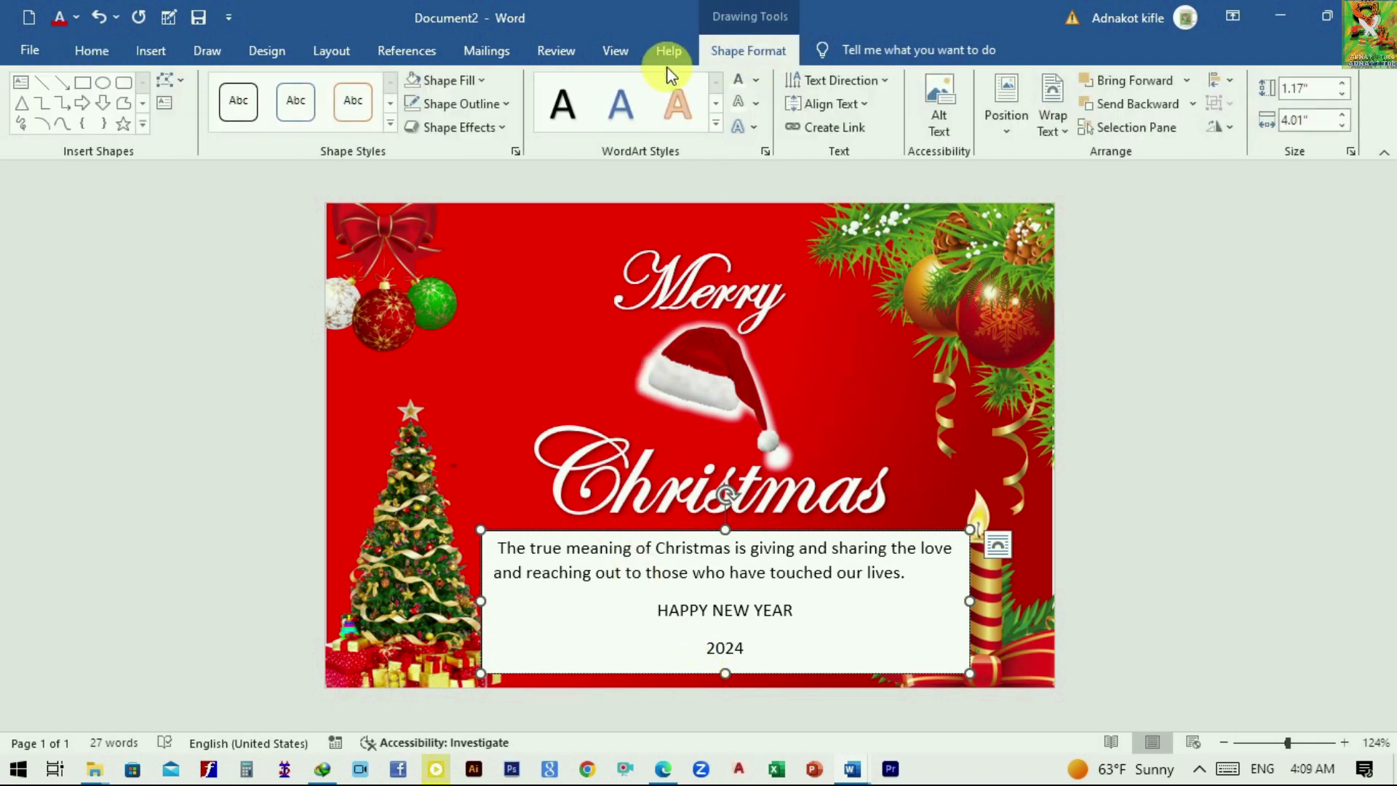
{"action": "left_click", "coordinate": [481, 81]}
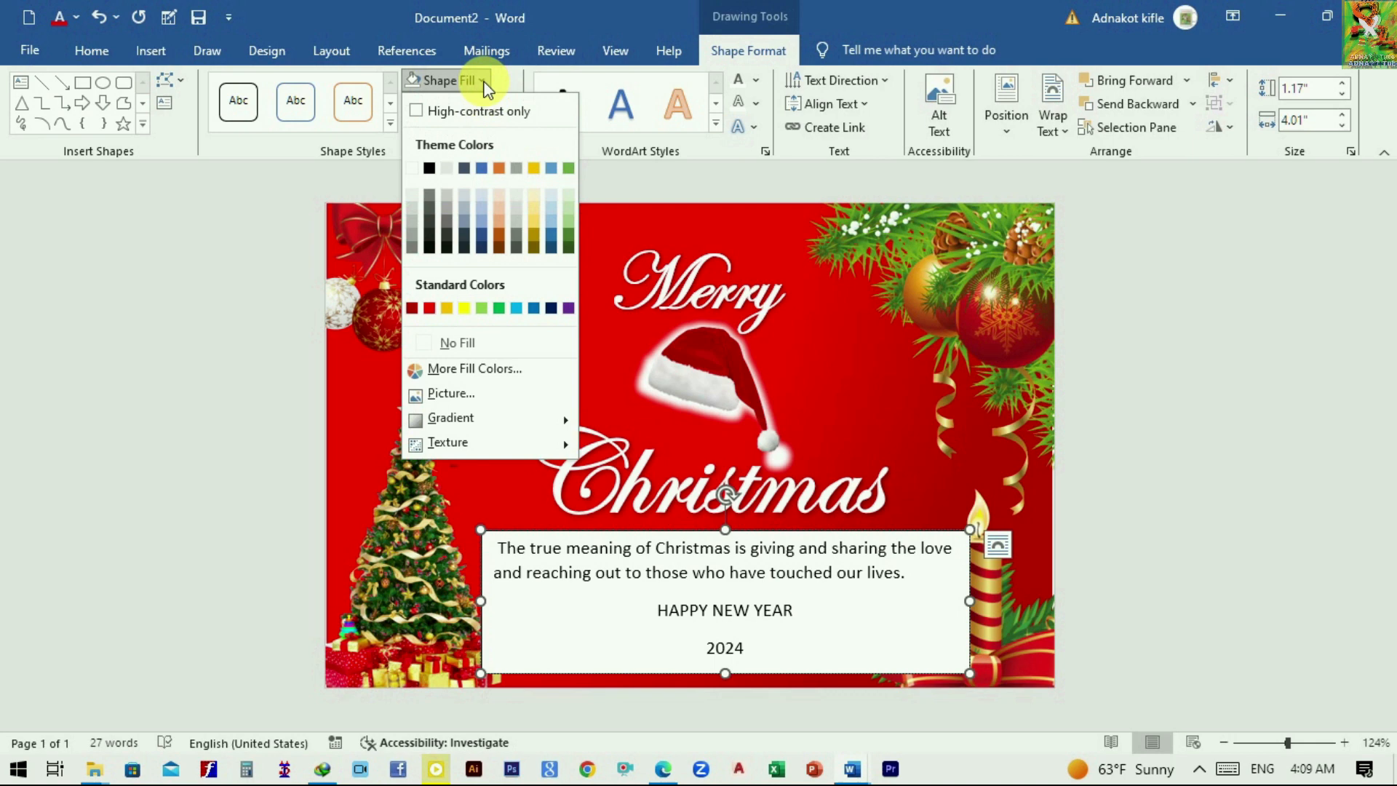
{"action": "left_click", "coordinate": [425, 346]}
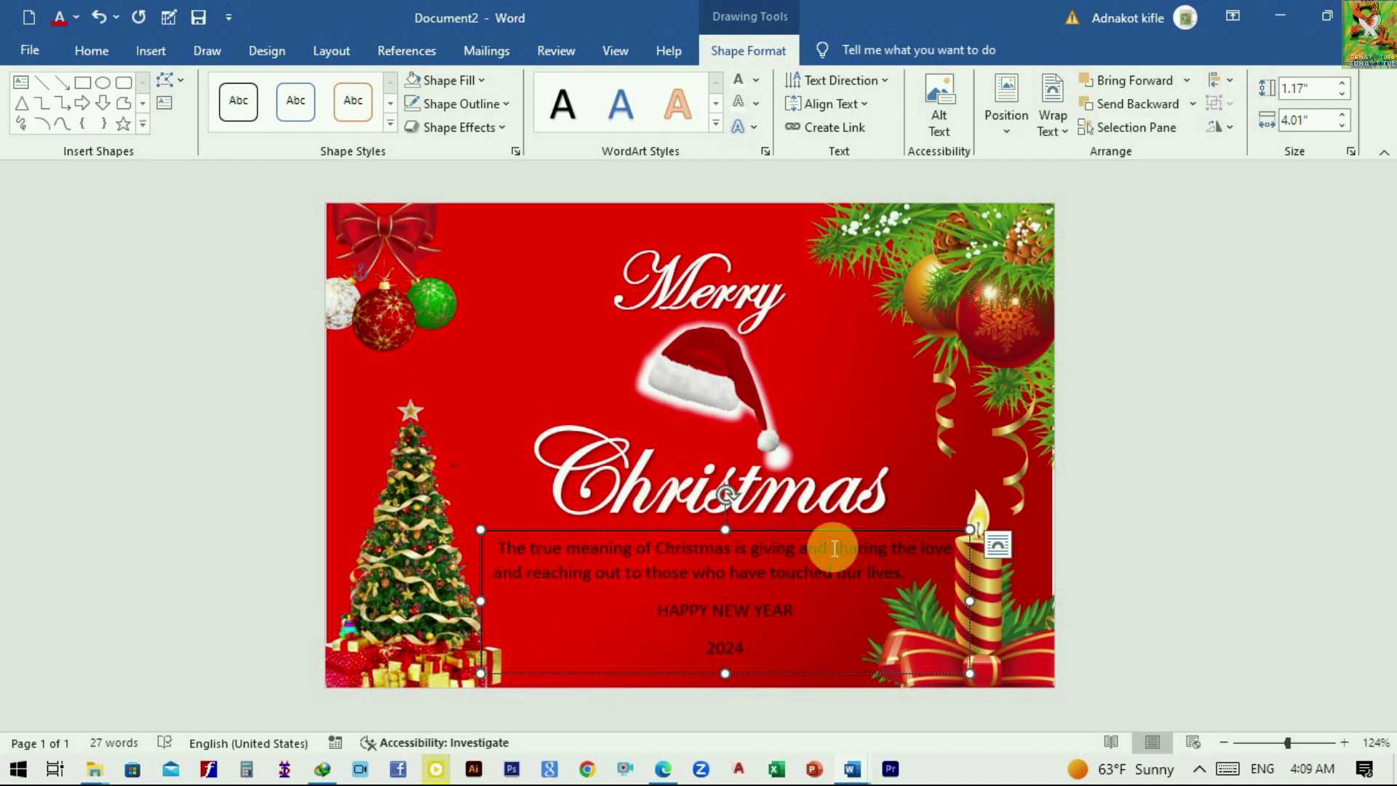
{"action": "left_click", "coordinate": [506, 106]}
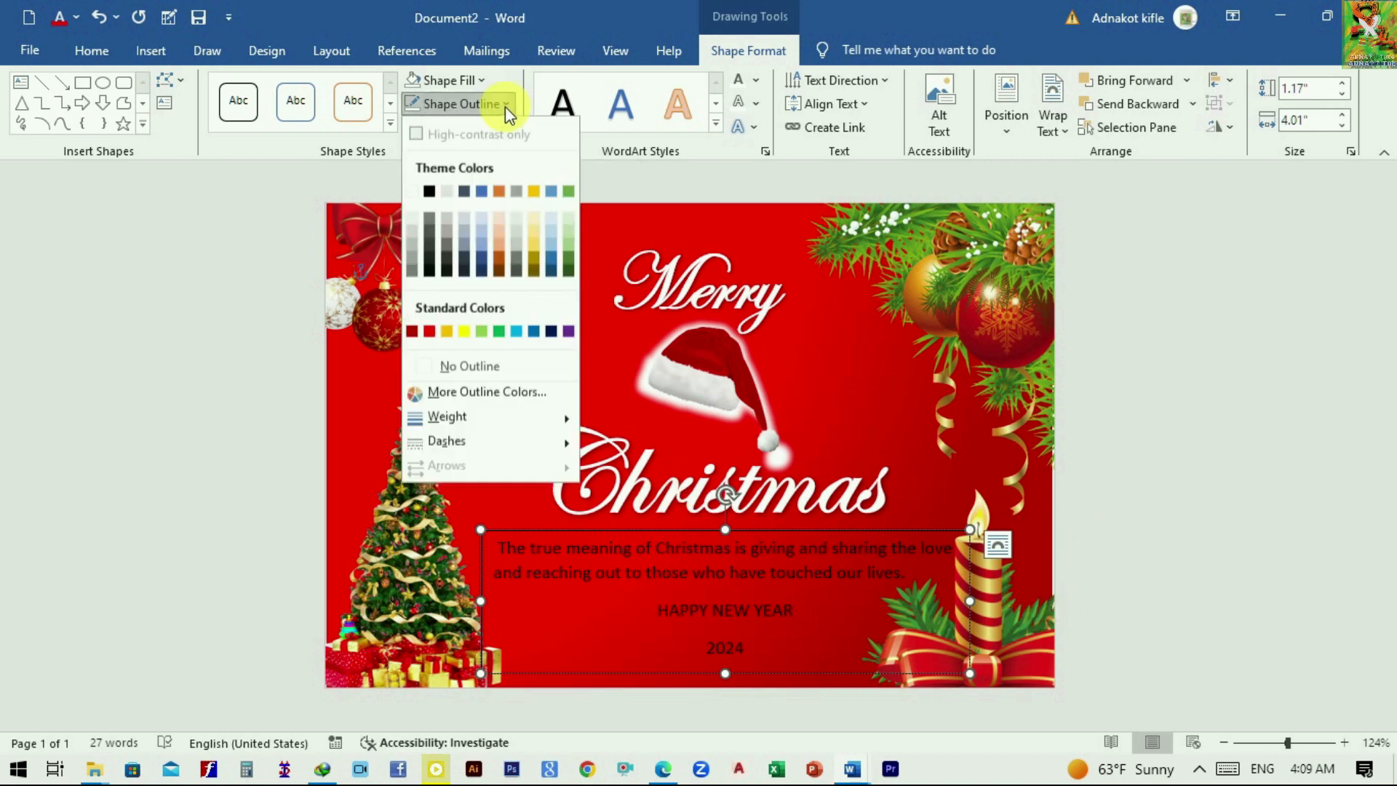
{"action": "left_click", "coordinate": [447, 367]}
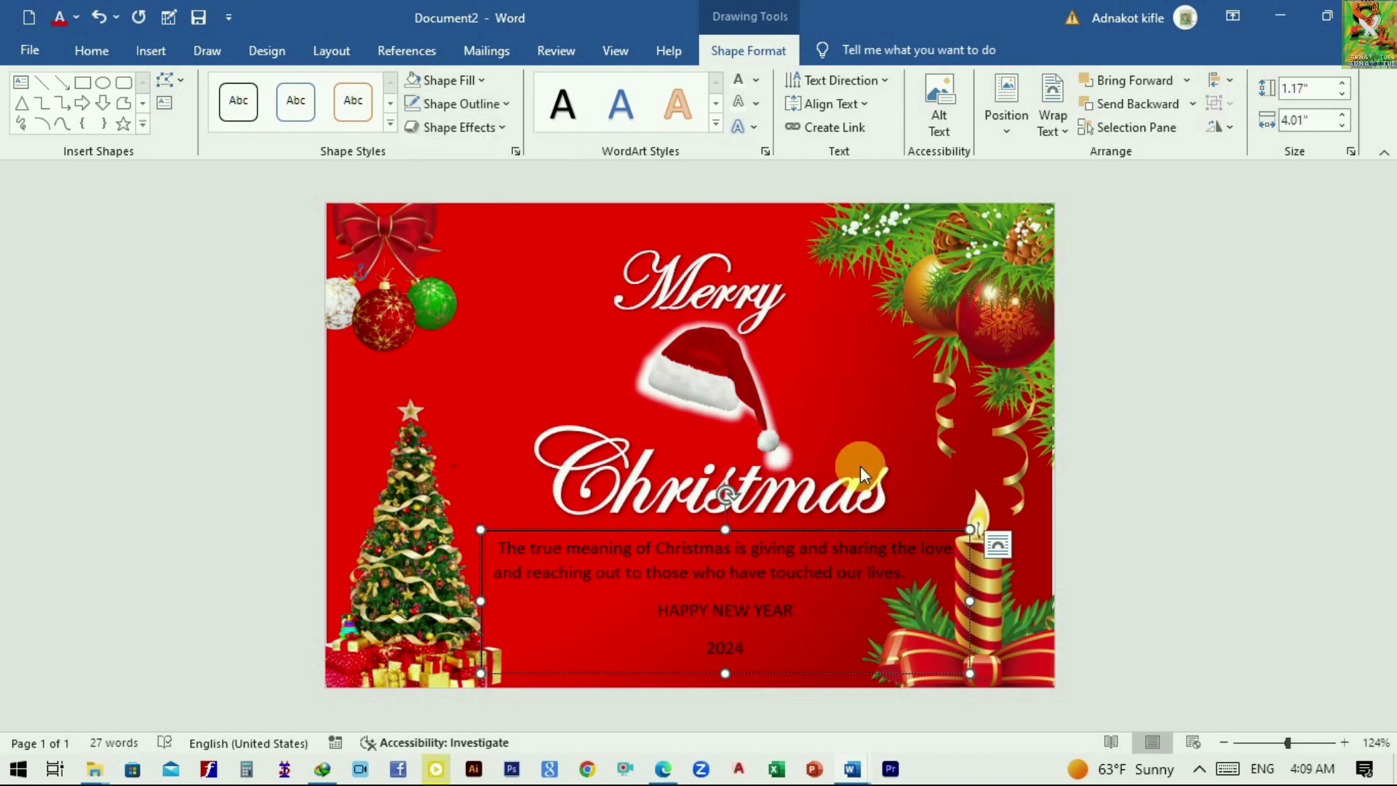
{"action": "left_click", "coordinate": [913, 483]}
- Select all the text in the message text box and set its text fill to white
{"action": "left_click", "coordinate": [761, 630]}
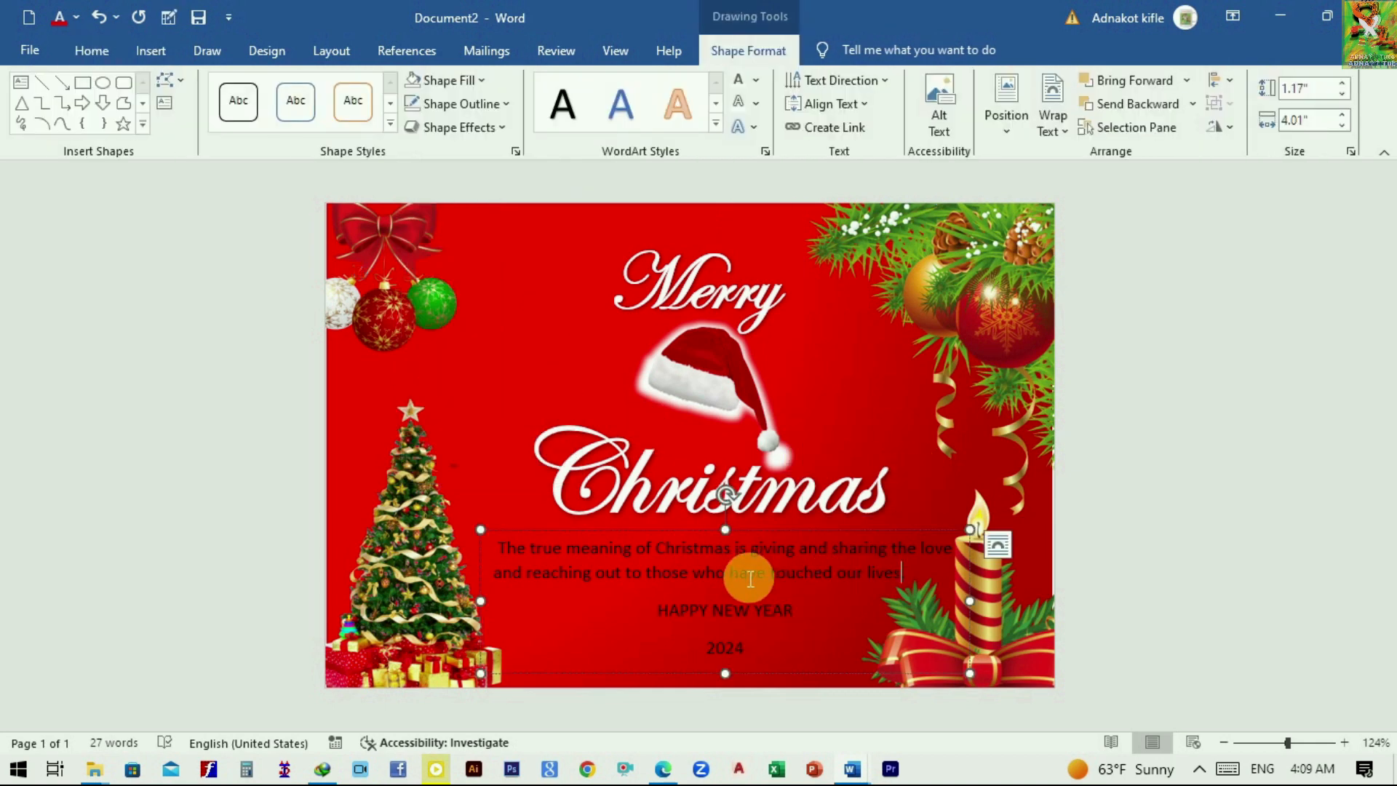
{"action": "left_click", "coordinate": [755, 80]}
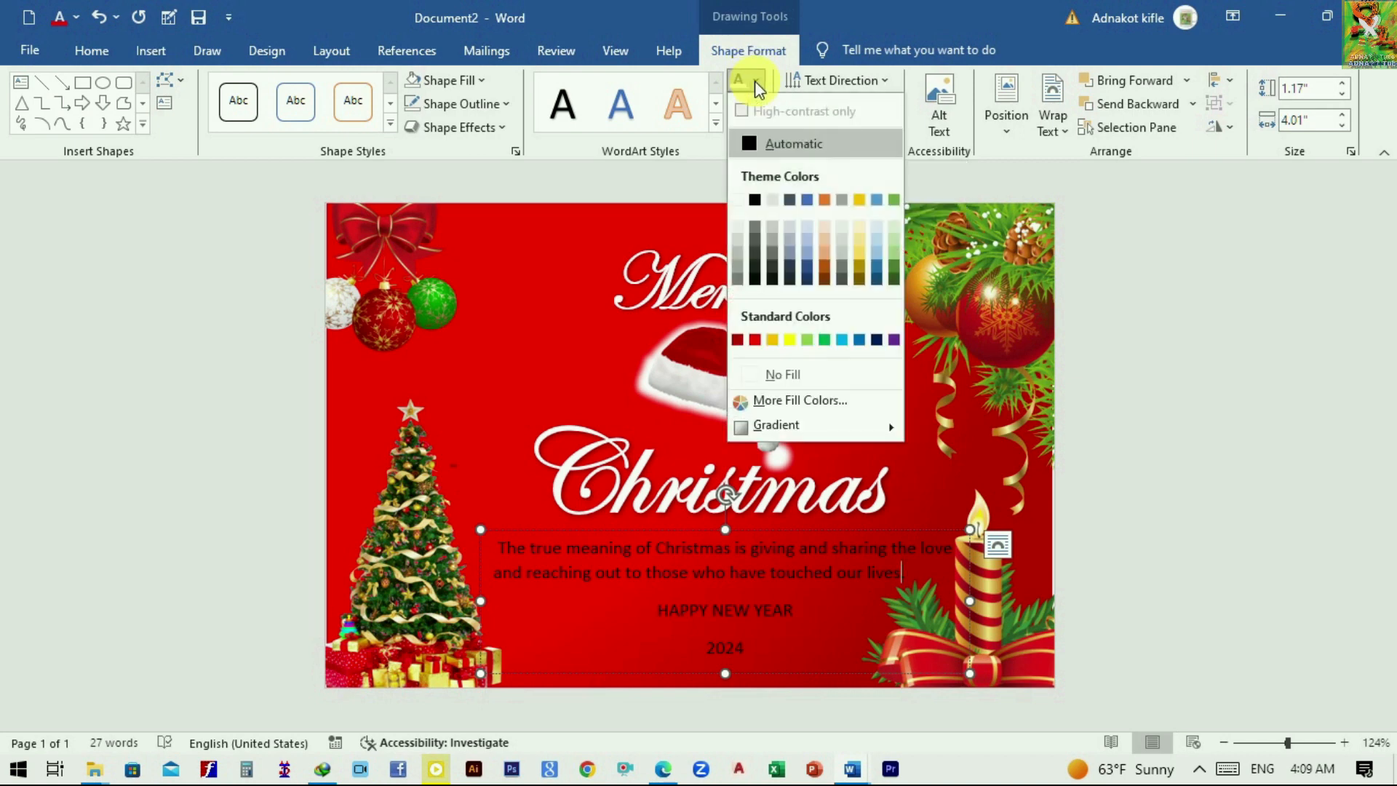
{"action": "left_click", "coordinate": [740, 199]}
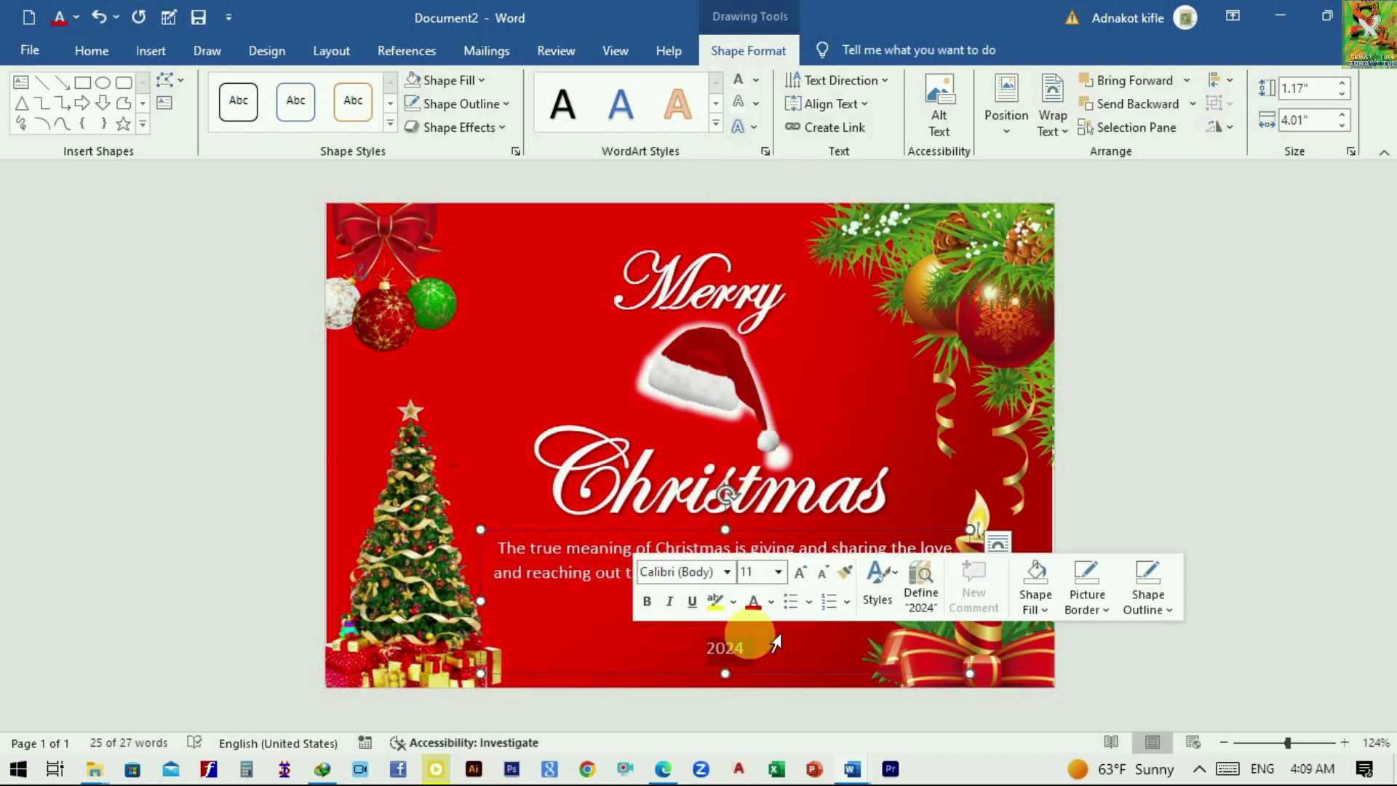
{"action": "left_click", "coordinate": [873, 436]}
- Format the "HAPPY NEW YEAR" line in the text box as 16 pt bold
{"action": "left_click", "coordinate": [806, 615]}
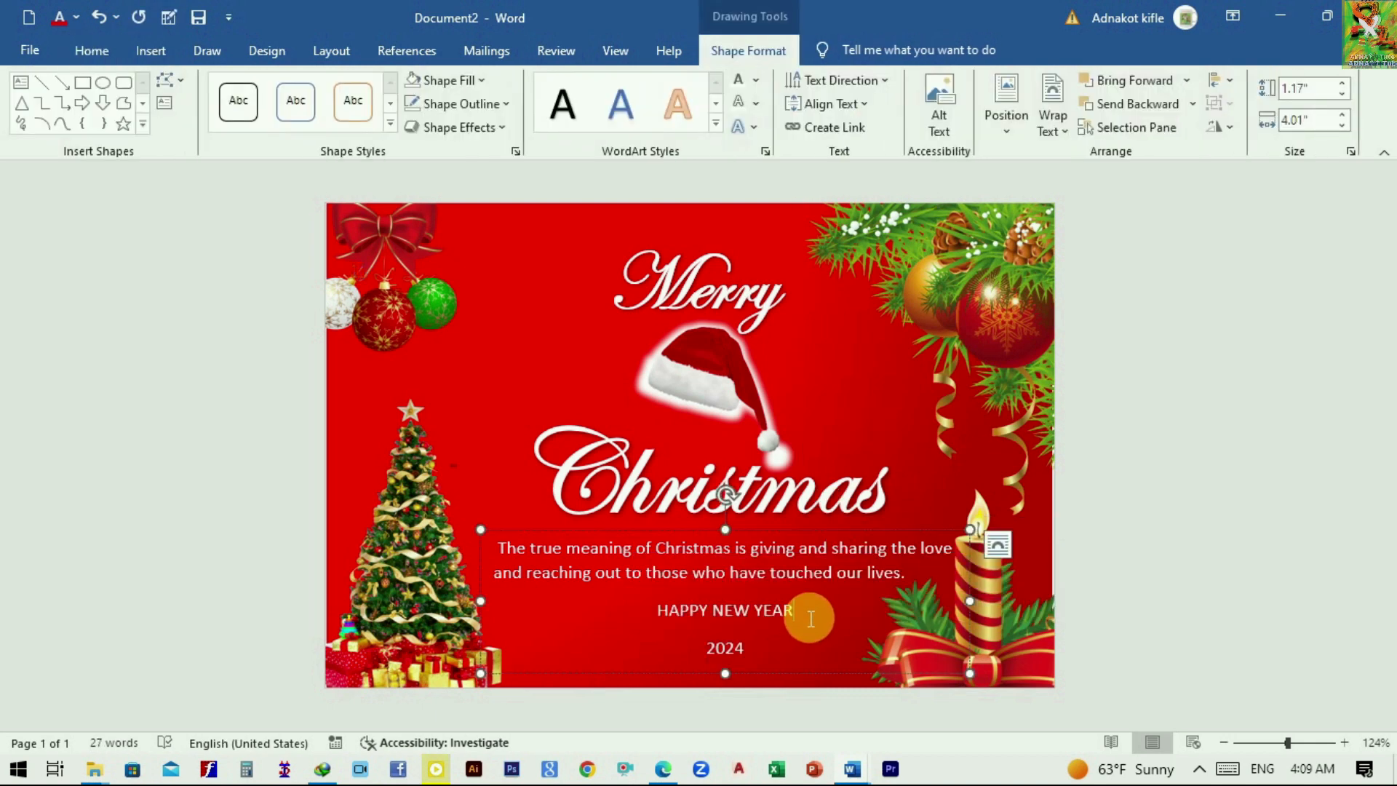
{"action": "left_click_drag", "start_coordinate": [810, 618], "coordinate": [654, 611]}
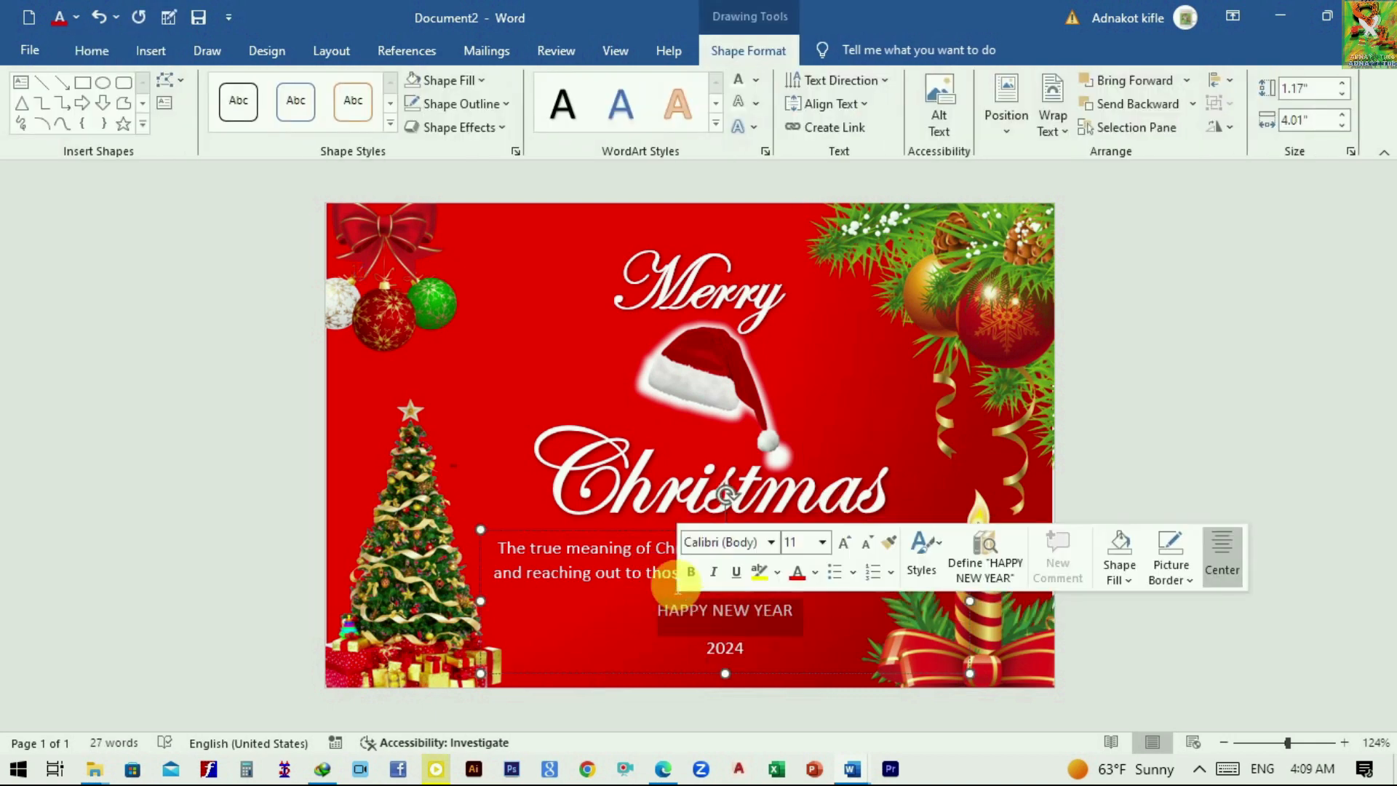
{"action": "left_click", "coordinate": [93, 52]}
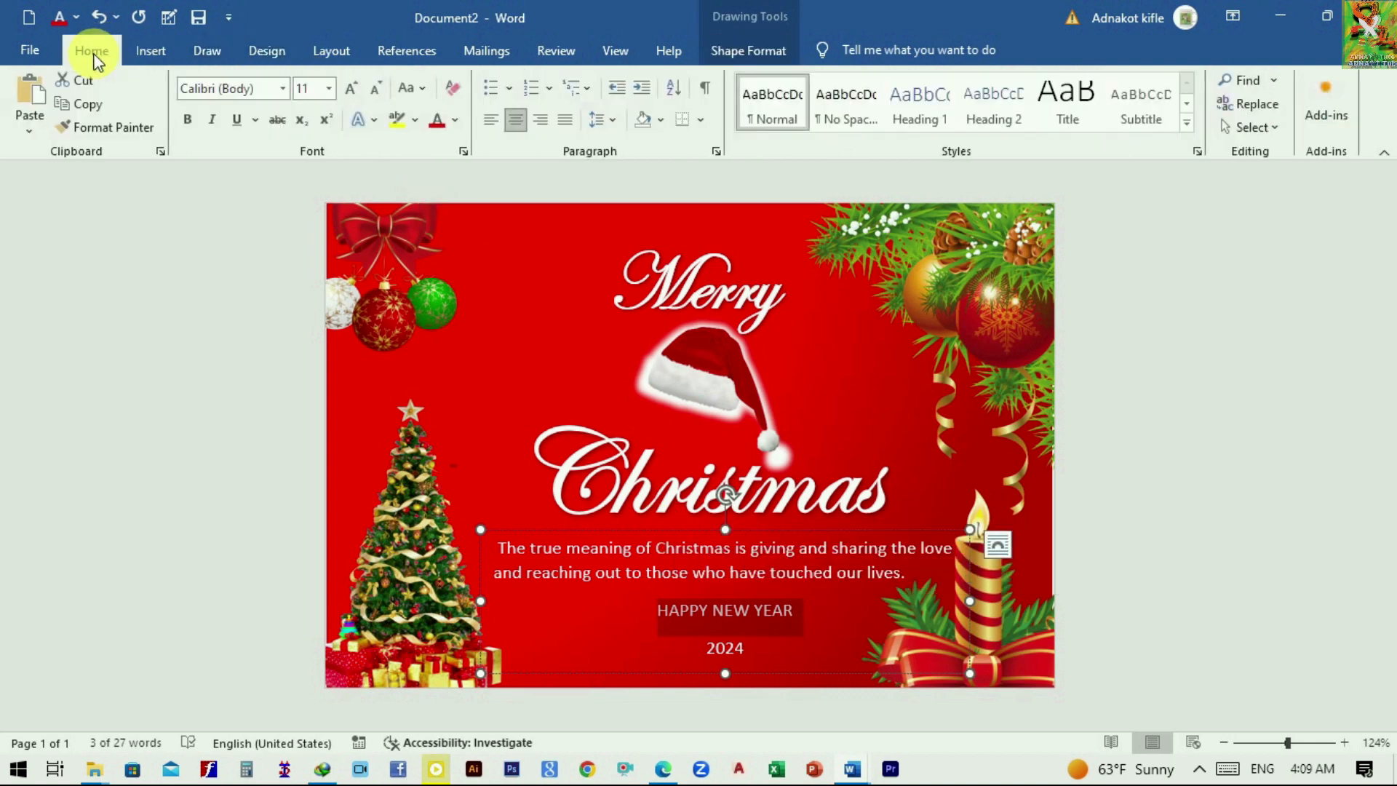
{"action": "left_click", "coordinate": [329, 89]}
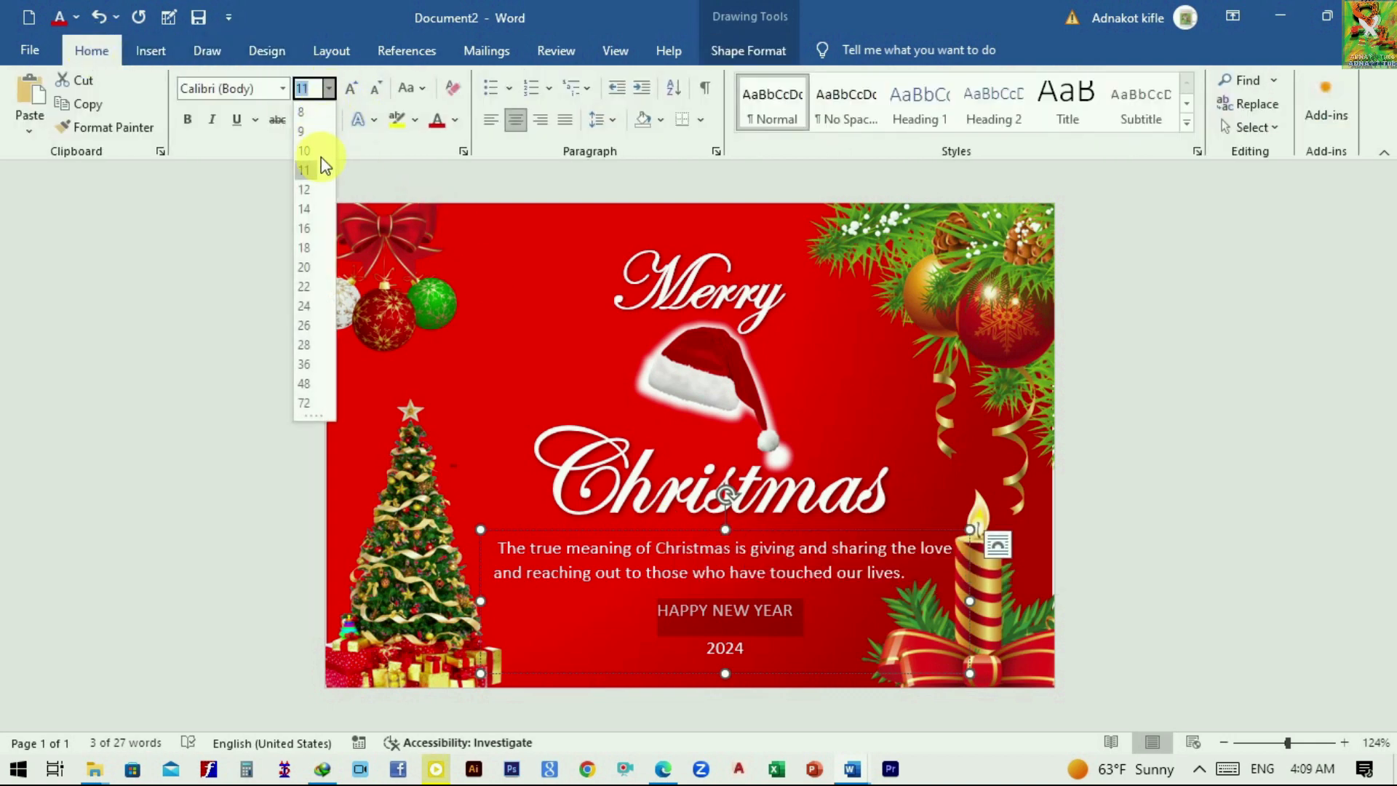
{"action": "left_click", "coordinate": [304, 228]}
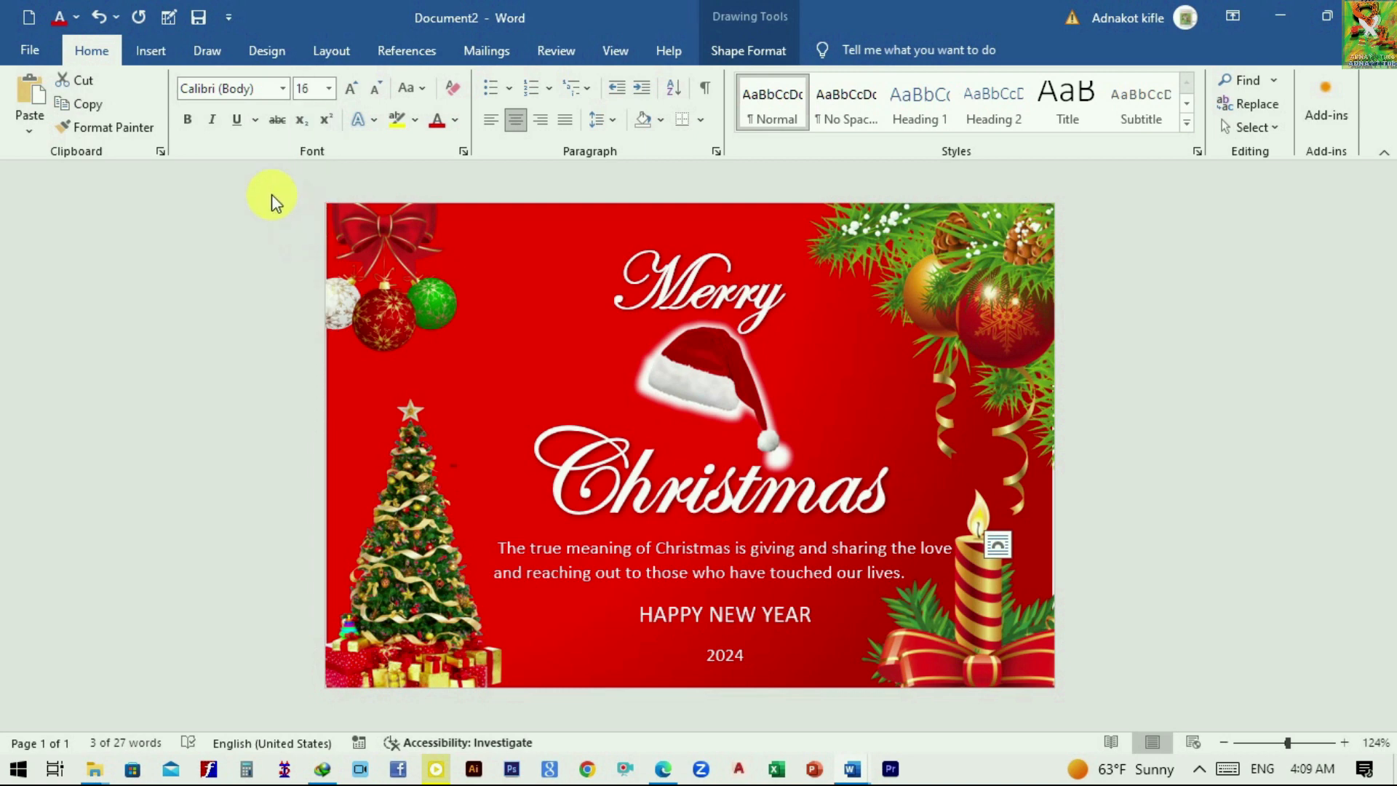
{"action": "left_click", "coordinate": [189, 120]}
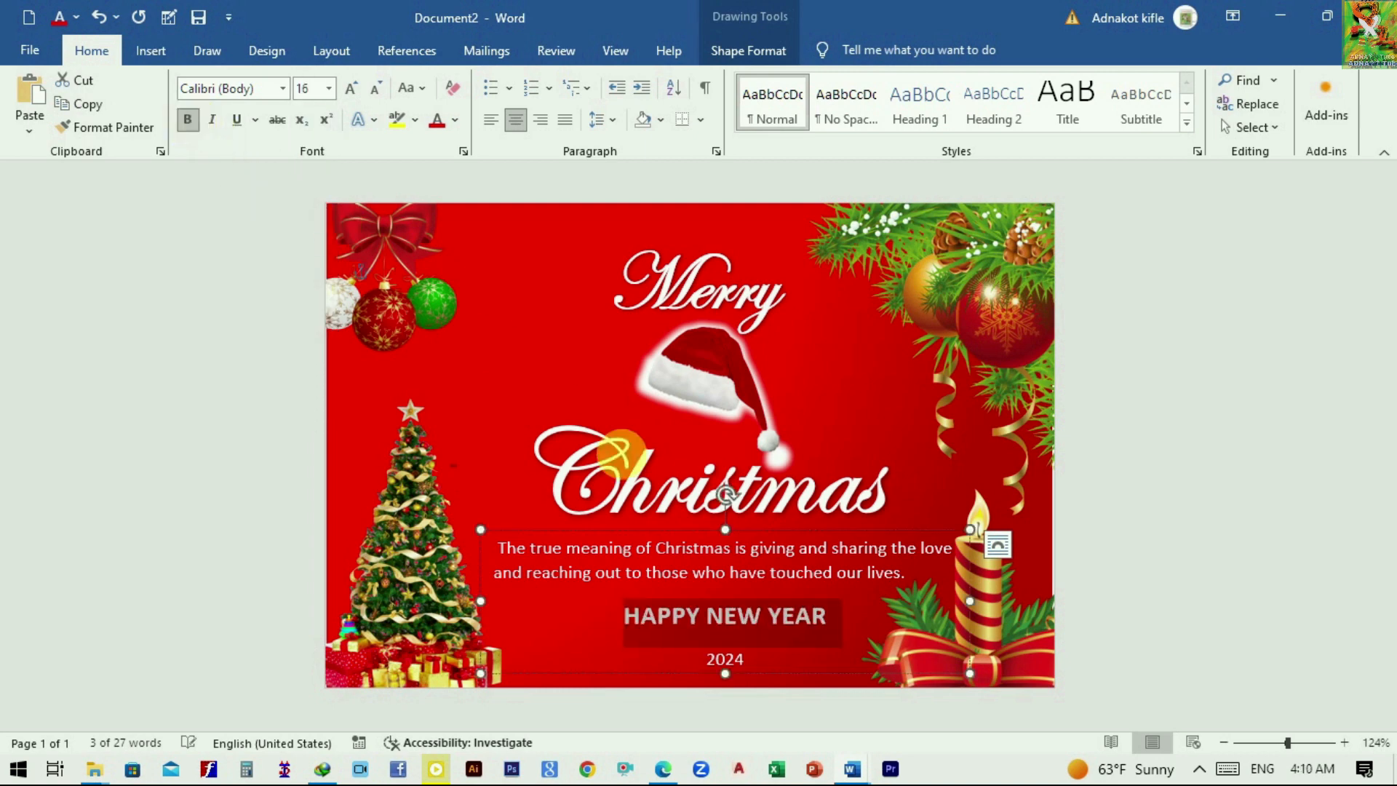
- Format "2024" below the New Year line as 16 pt bold
{"action": "left_click_drag", "start_coordinate": [763, 659], "coordinate": [713, 657]}
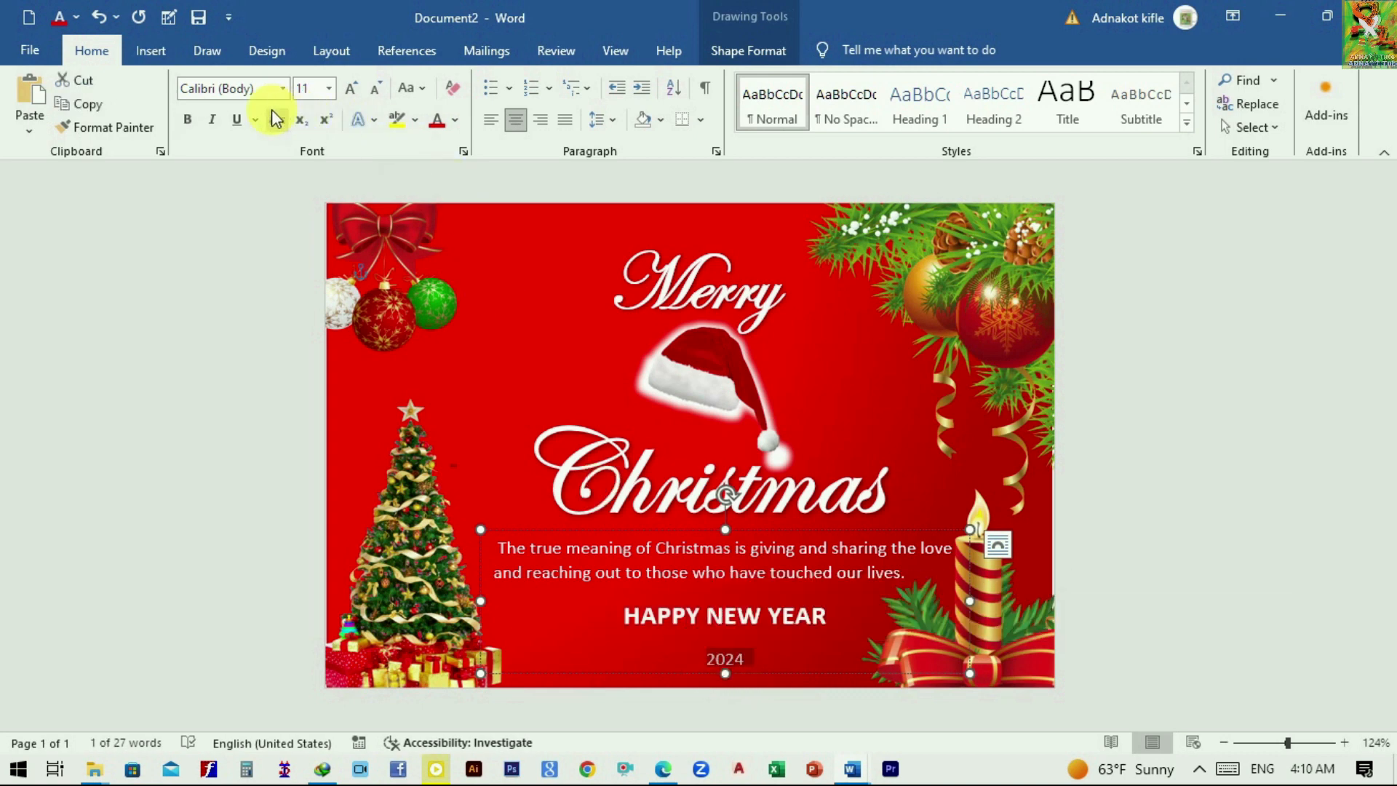
{"action": "left_click", "coordinate": [329, 88]}
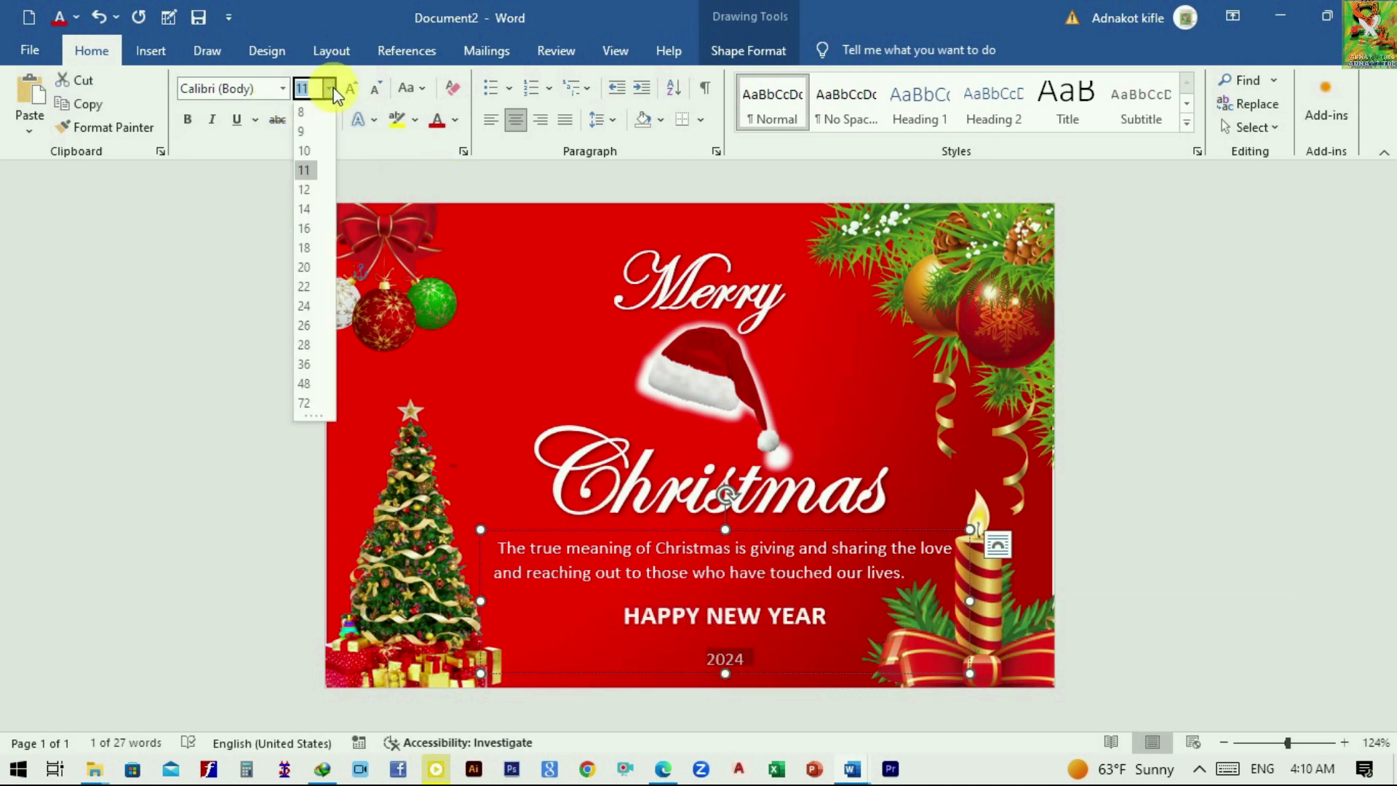
{"action": "left_click", "coordinate": [305, 228]}
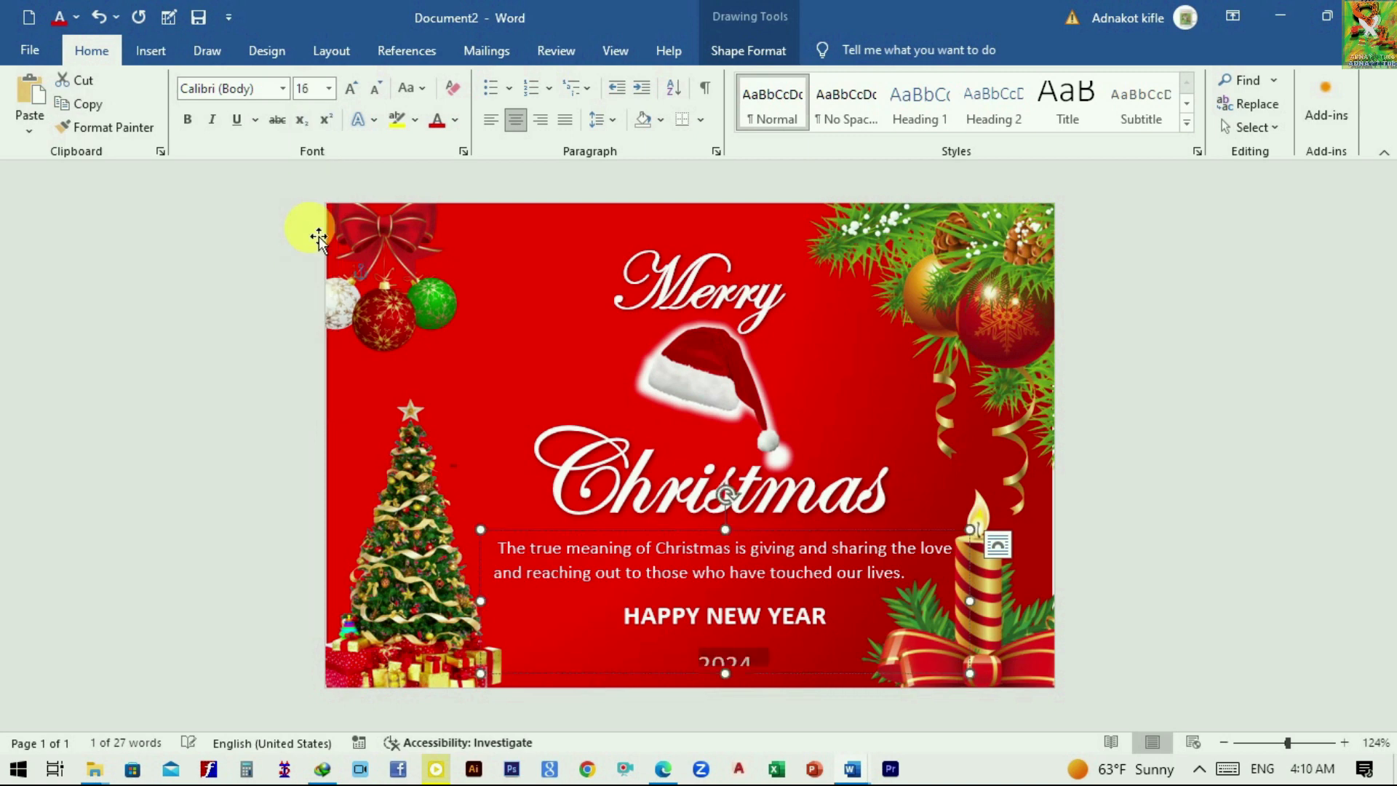
- Nudge the "Merry" WordArt, the Santa hat and the "Christmas" WordArt slightly upward on the card
{"action": "left_click", "coordinate": [668, 228]}
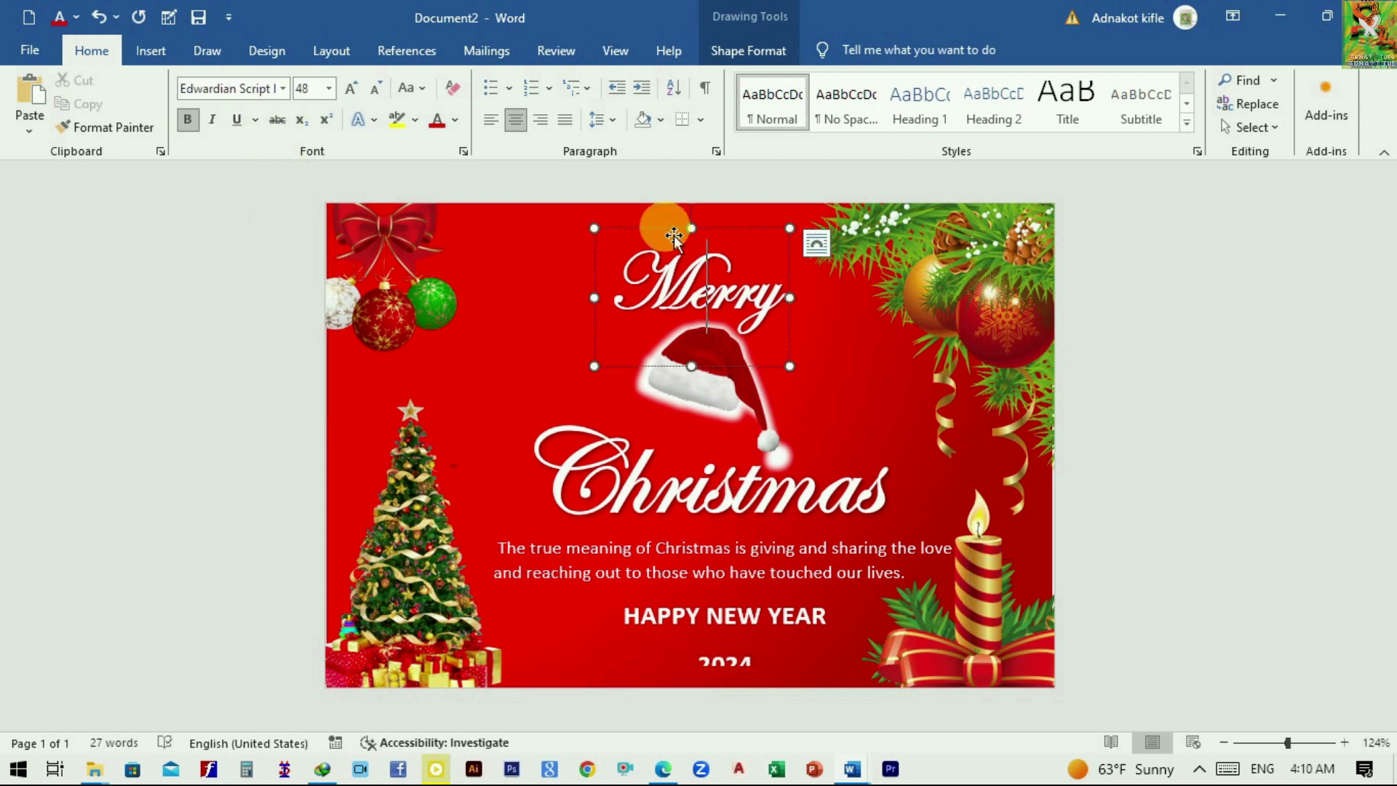
{"action": "left_click_drag", "start_coordinate": [673, 230], "coordinate": [672, 221]}
{"action": "left_click", "coordinate": [710, 391]}
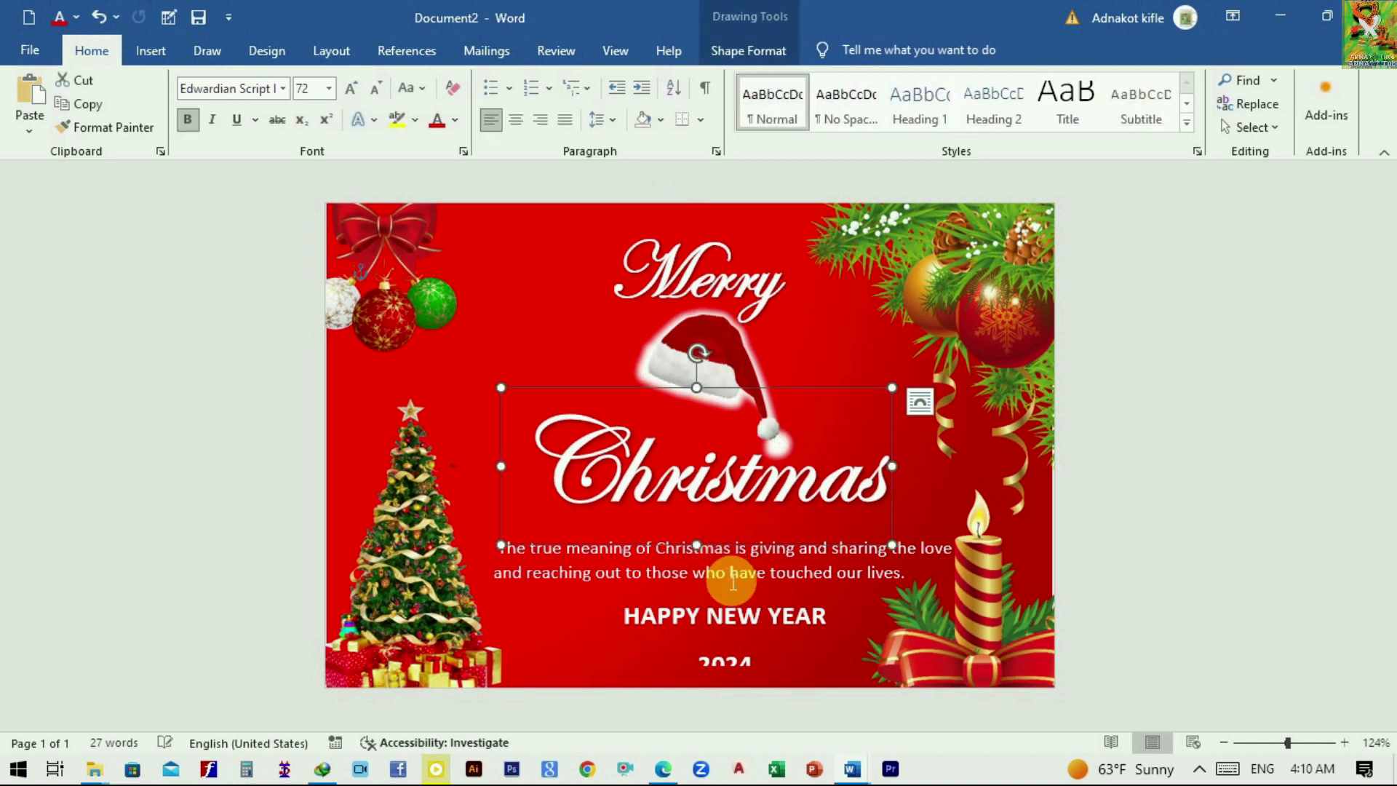
- Move the message text box slightly up and extend its lower edge until "2024" fits completely, then deselect it
{"action": "left_click", "coordinate": [668, 542]}
{"action": "left_click_drag", "start_coordinate": [668, 538], "coordinate": [667, 523]}
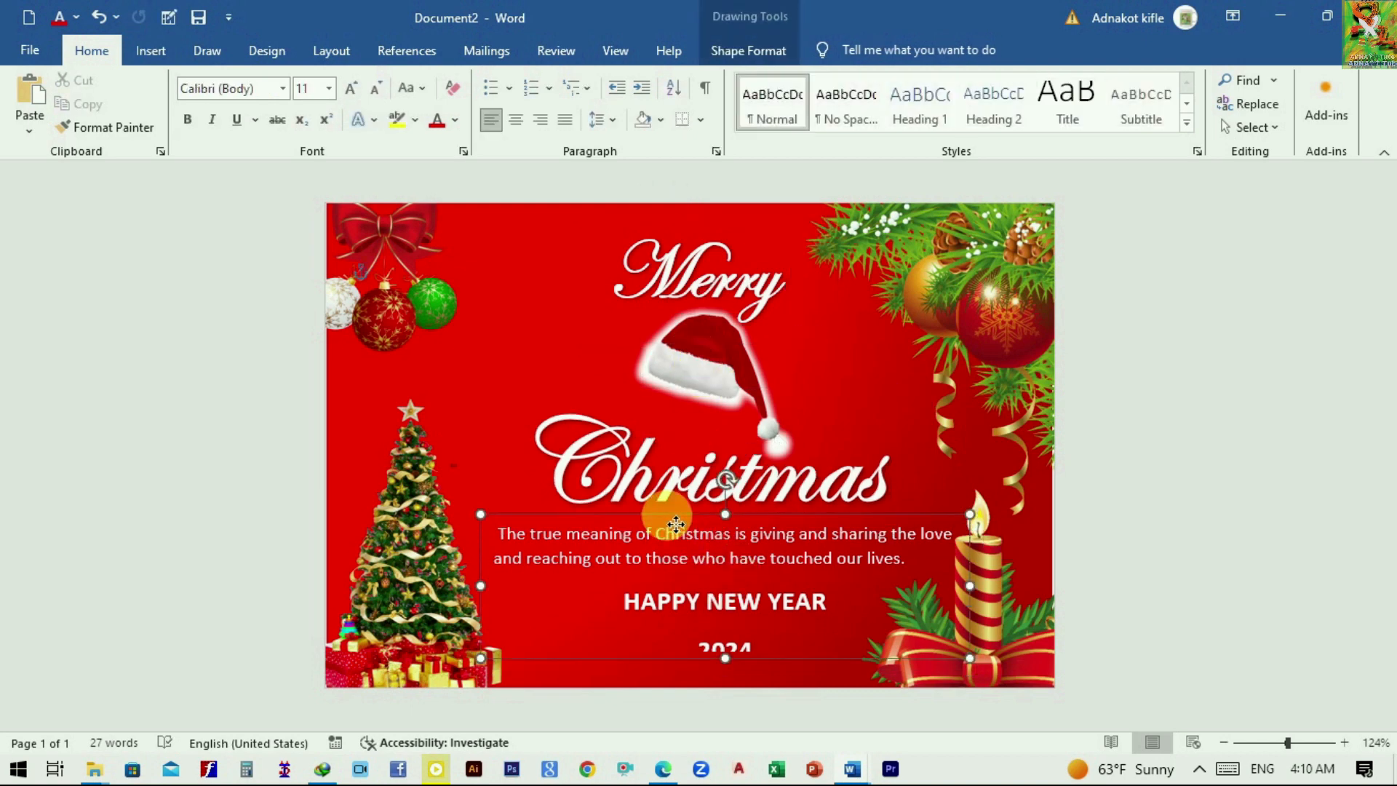
{"action": "left_click_drag", "start_coordinate": [726, 661], "coordinate": [725, 680]}
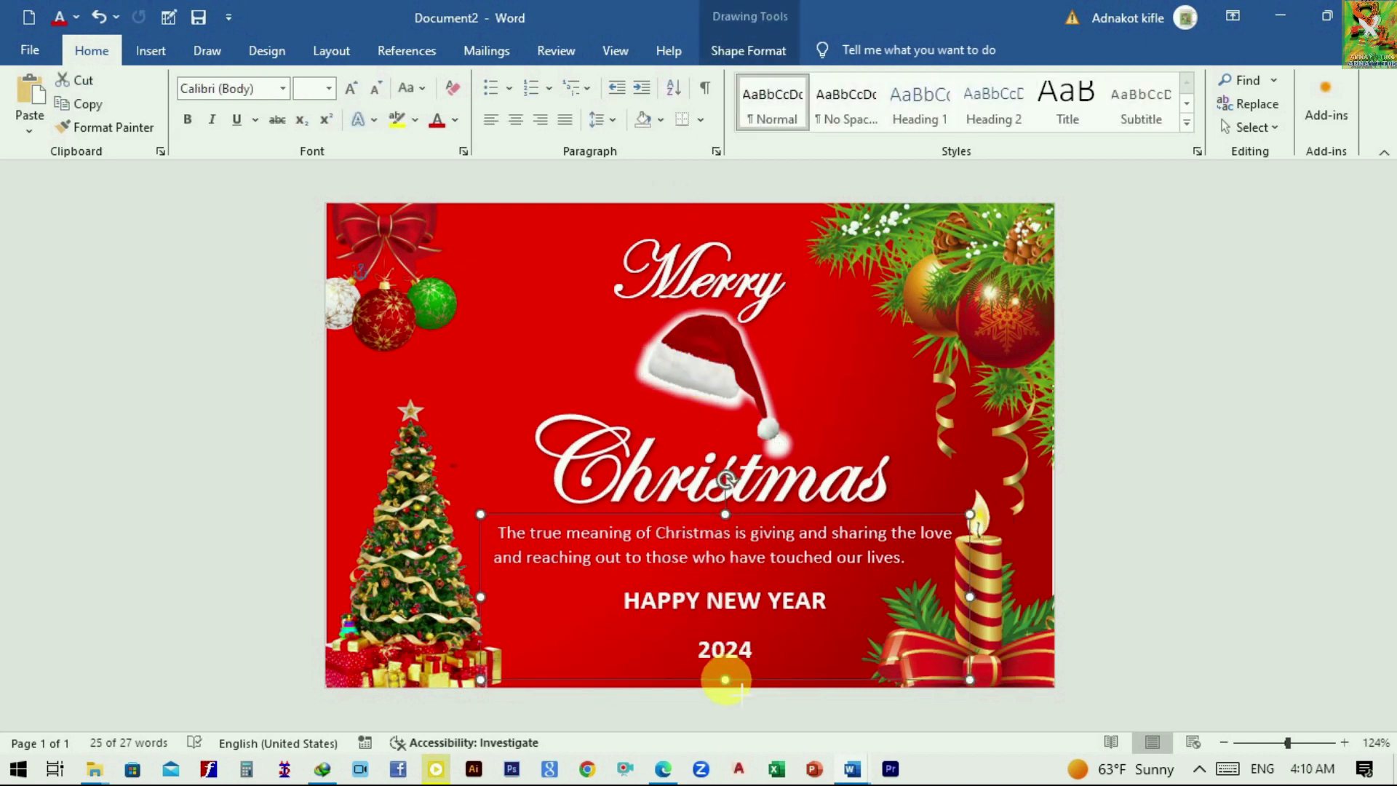
{"action": "left_click", "coordinate": [796, 663]}
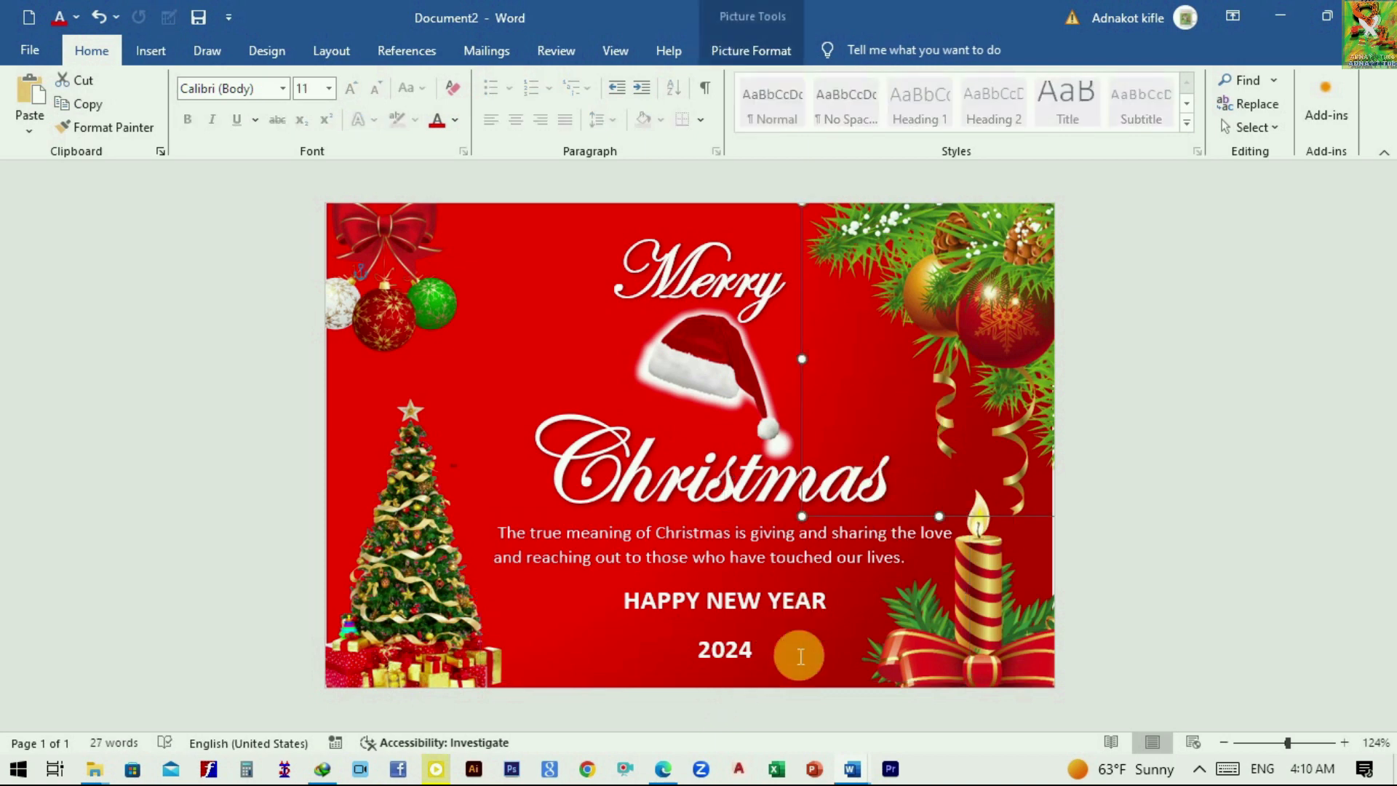
{"action": "left_click", "coordinate": [796, 664]}
- Insert the gold star swirl picture R (60).png from the Downloads folder and set its text wrapping to In Front of Text
{"action": "left_click", "coordinate": [151, 50]}
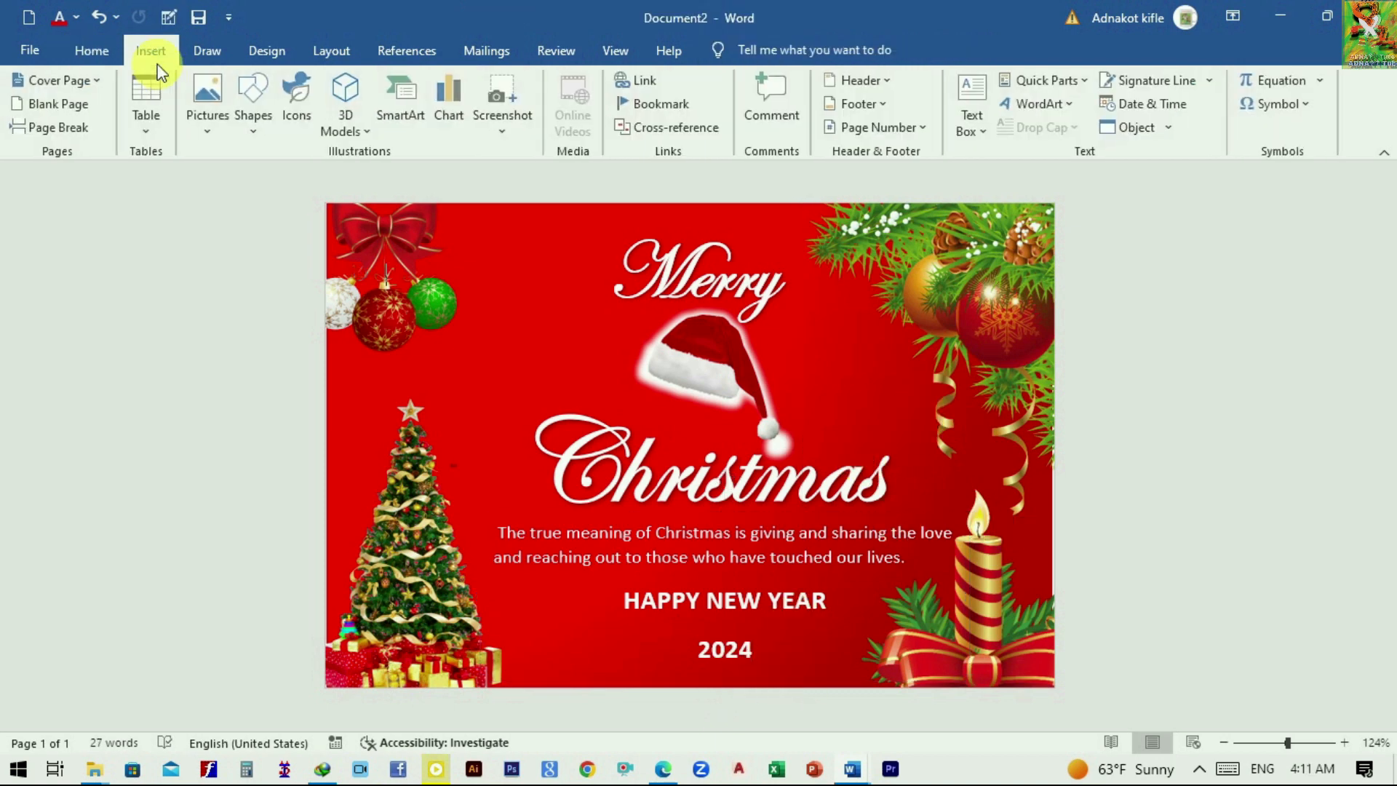
{"action": "left_click", "coordinate": [212, 124]}
{"action": "left_click", "coordinate": [251, 181]}
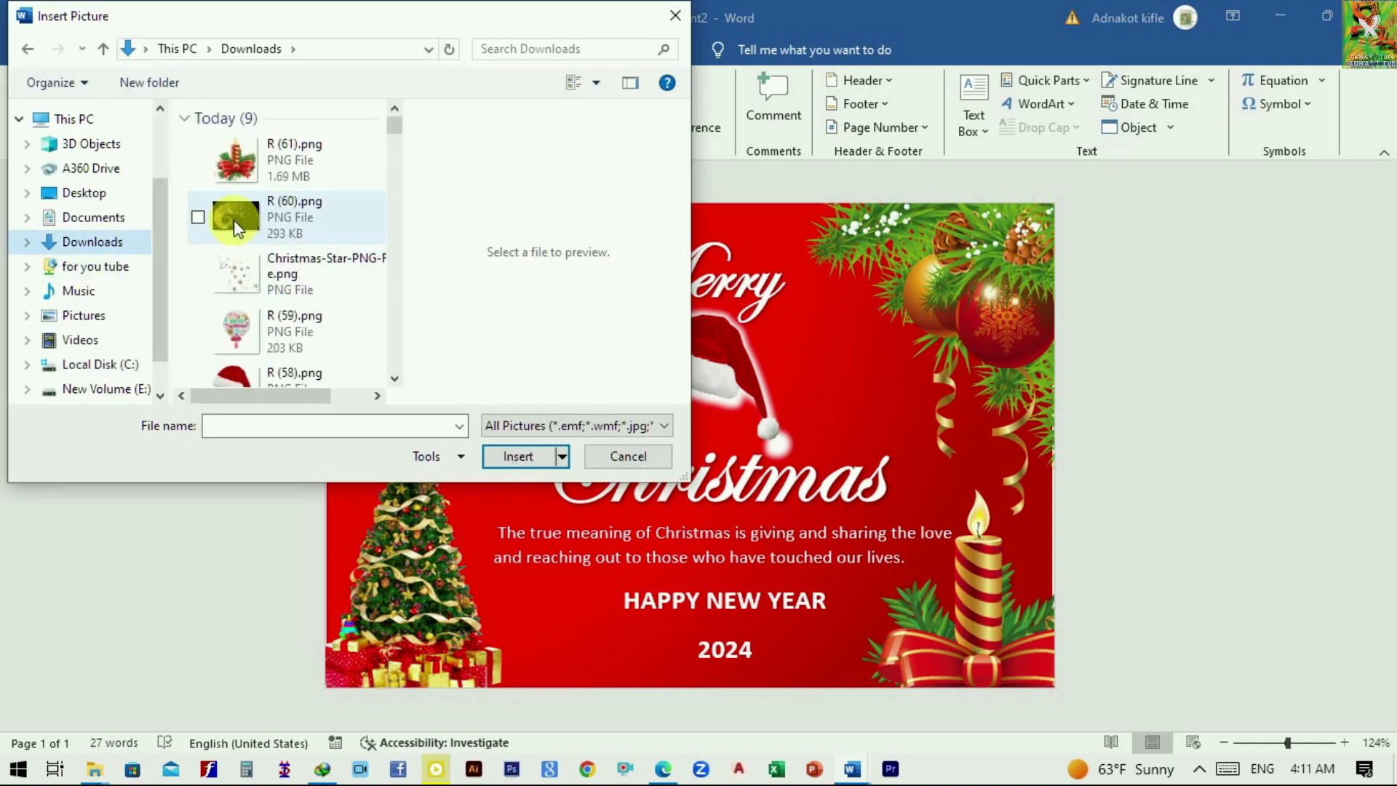
{"action": "left_click", "coordinate": [246, 216]}
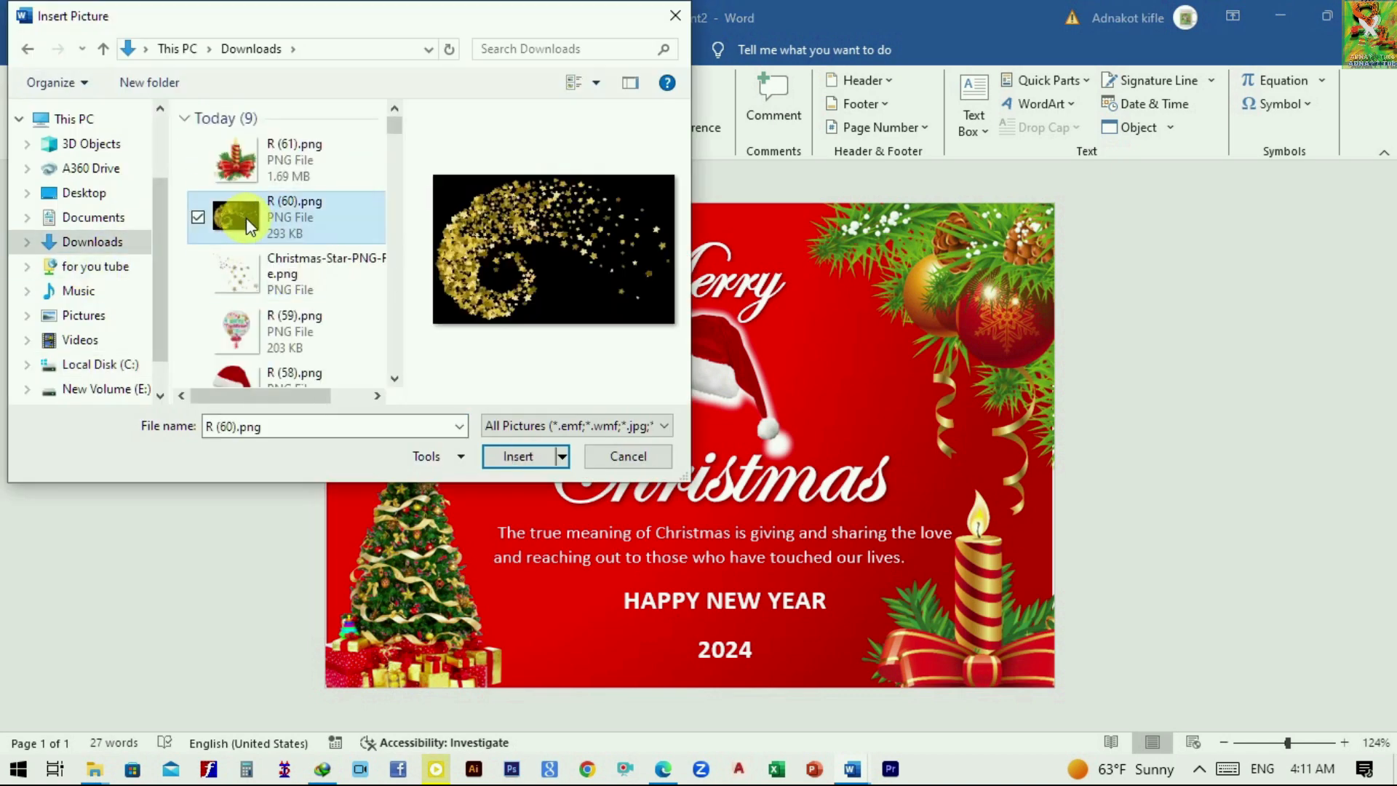
{"action": "left_click", "coordinate": [522, 449]}
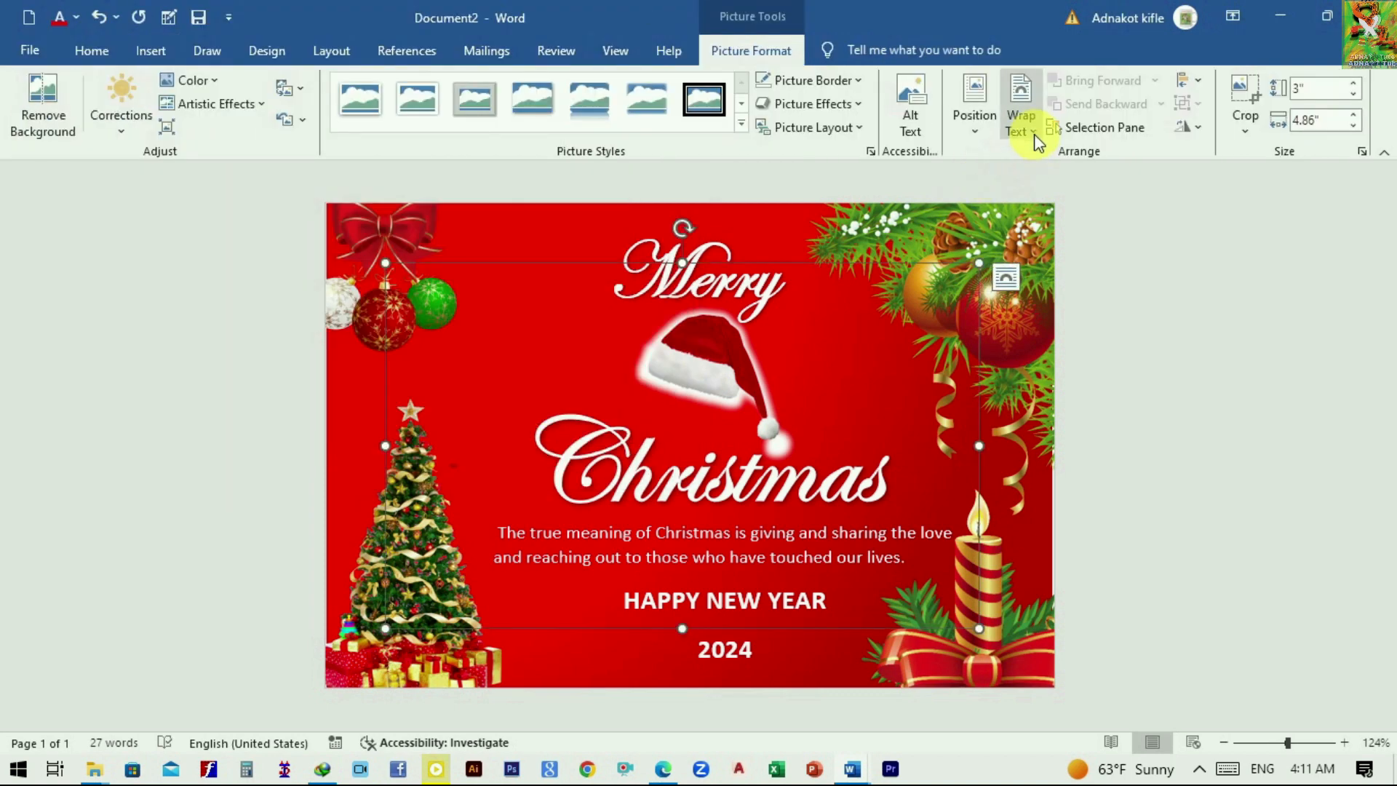
{"action": "left_click", "coordinate": [1033, 130]}
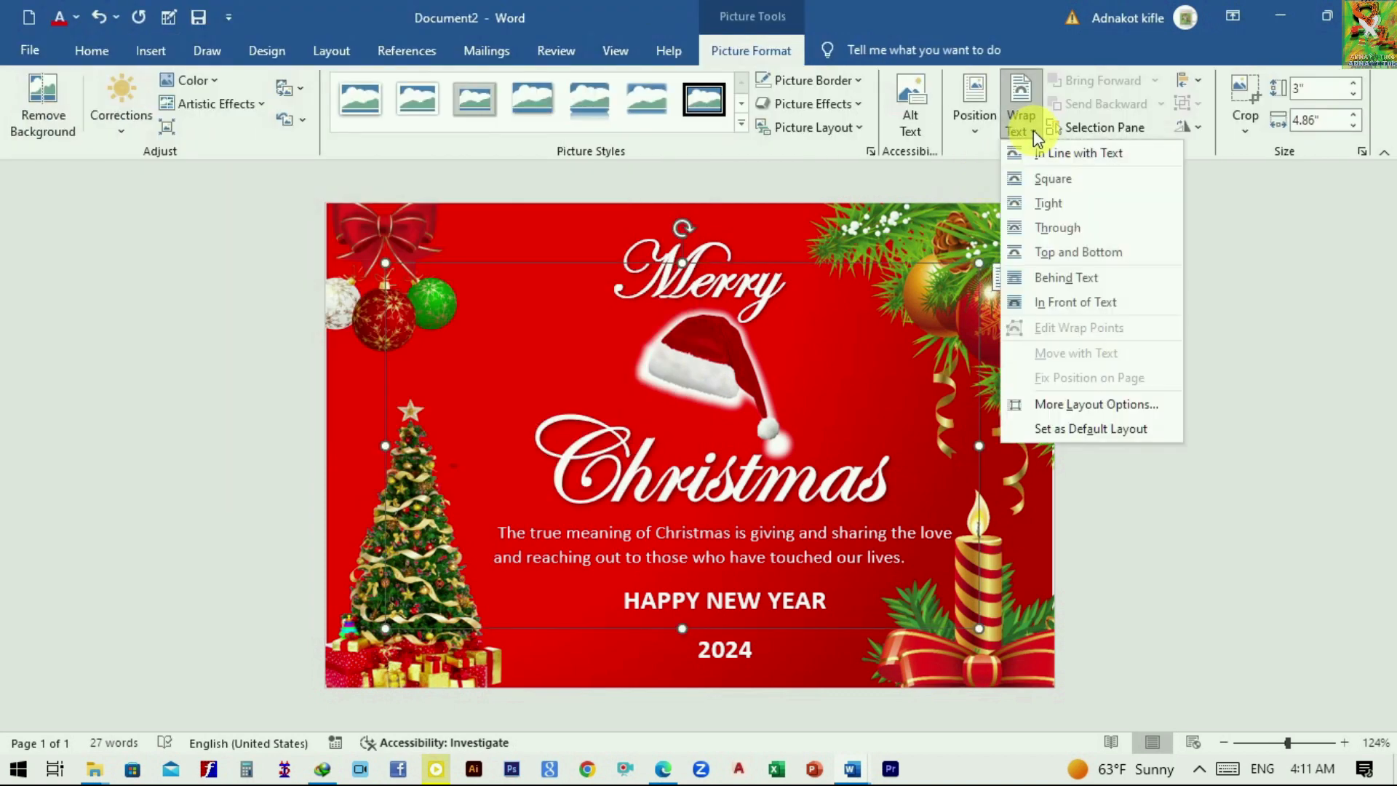
{"action": "left_click", "coordinate": [1050, 303]}
- Shift the star swirl picture up over the card's centre and rotate it right 90°
{"action": "left_click_drag", "start_coordinate": [541, 389], "coordinate": [785, 319]}
{"action": "left_click", "coordinate": [1197, 128]}
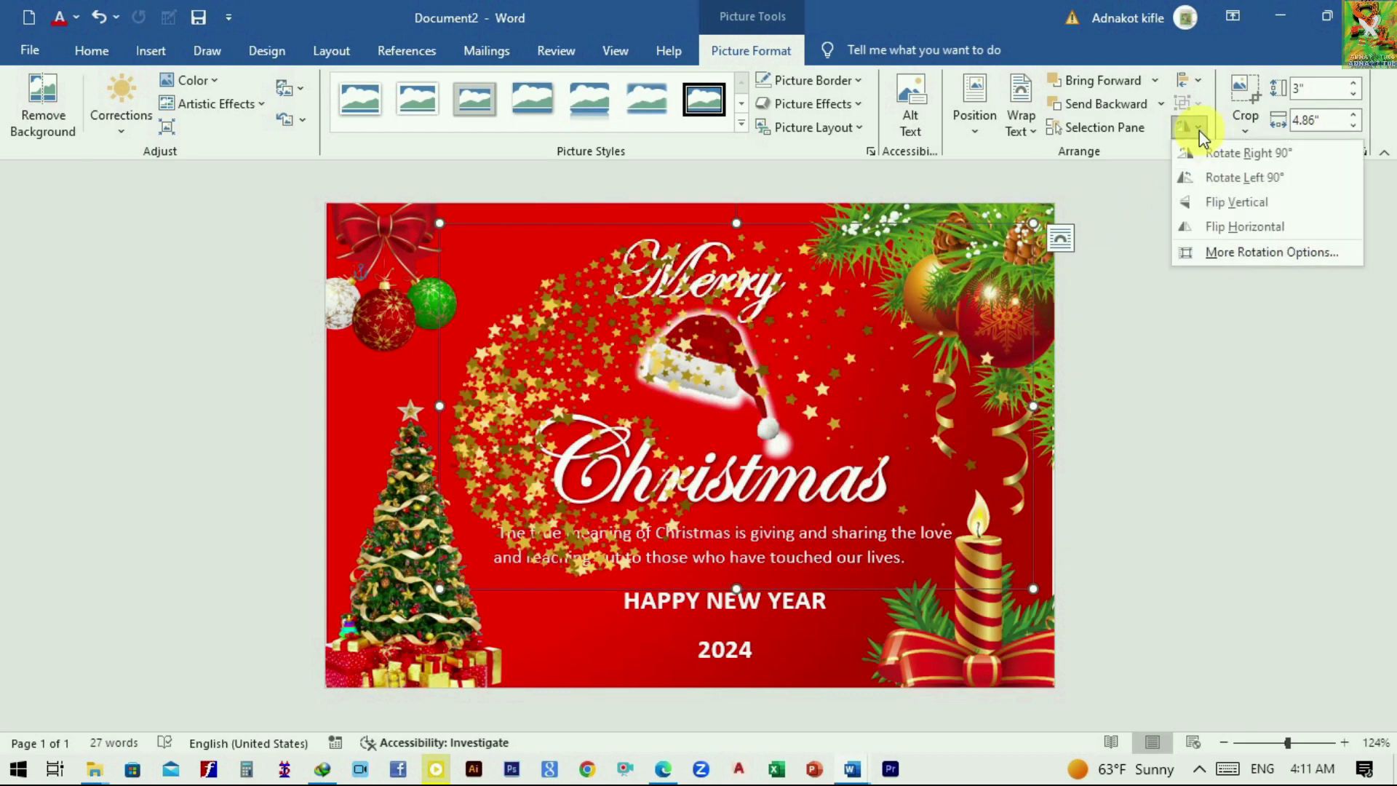
{"action": "left_click", "coordinate": [1244, 153]}
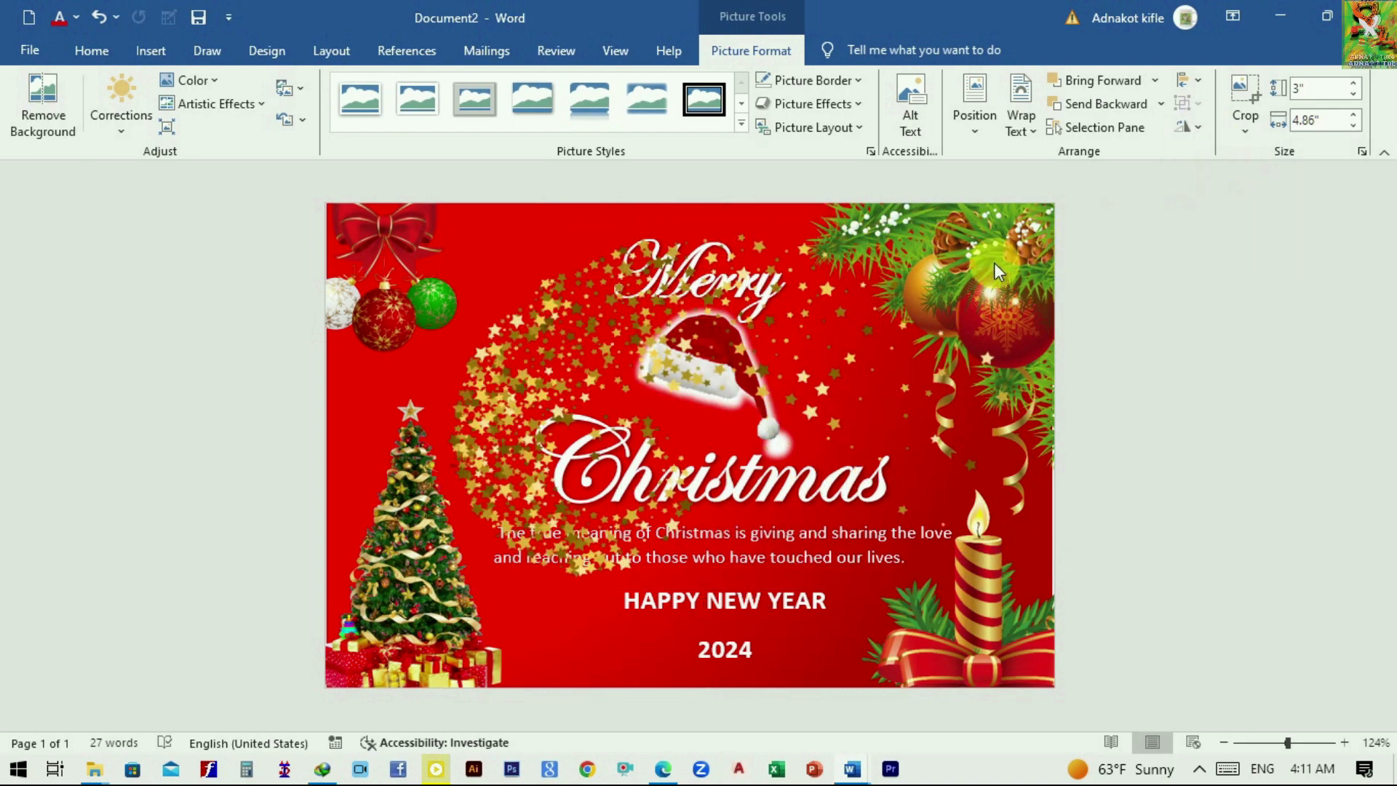
- Move the star swirl over the card's upper-right ornaments and send it backward behind the pine branch and the WordArt
{"action": "left_click_drag", "start_coordinate": [789, 323], "coordinate": [948, 361]}
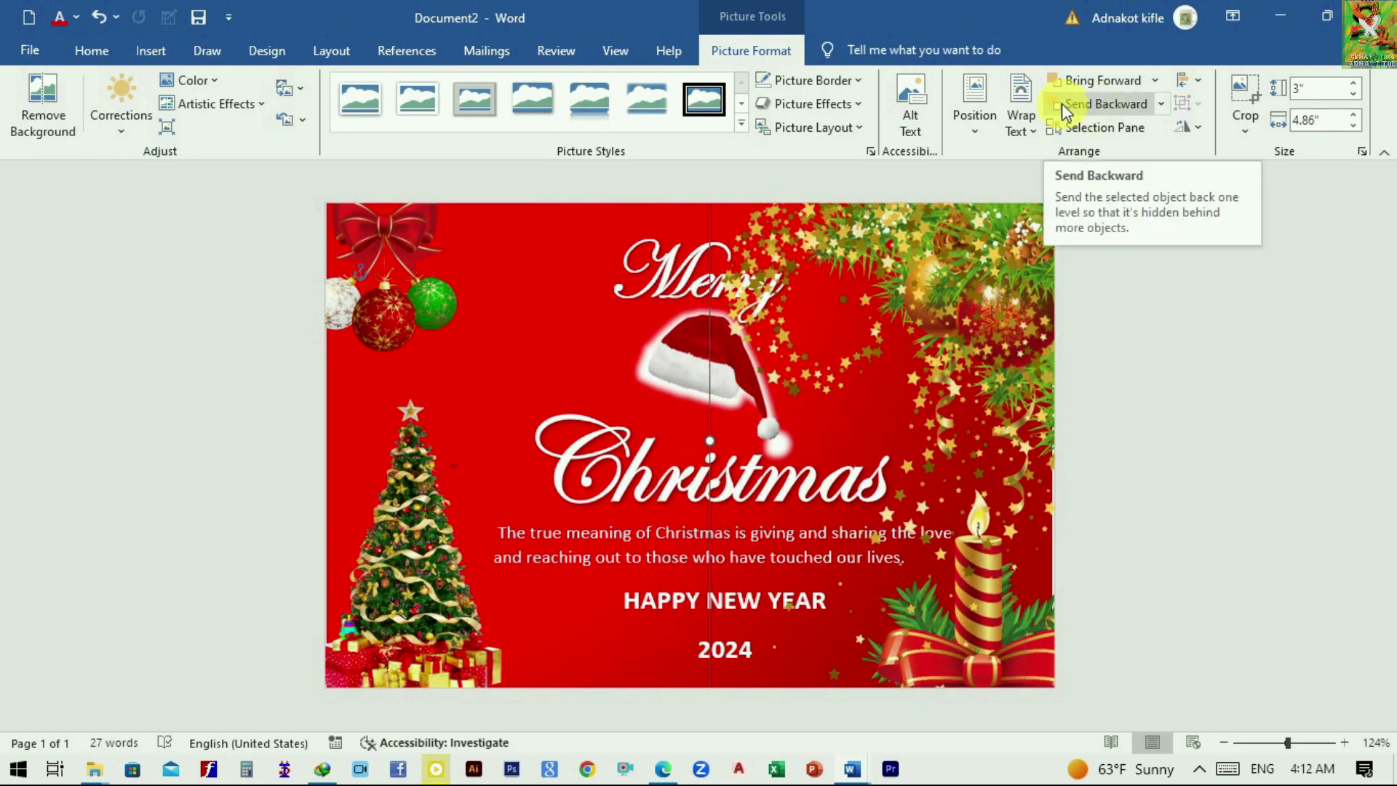
{"action": "left_click", "coordinate": [1107, 107]}
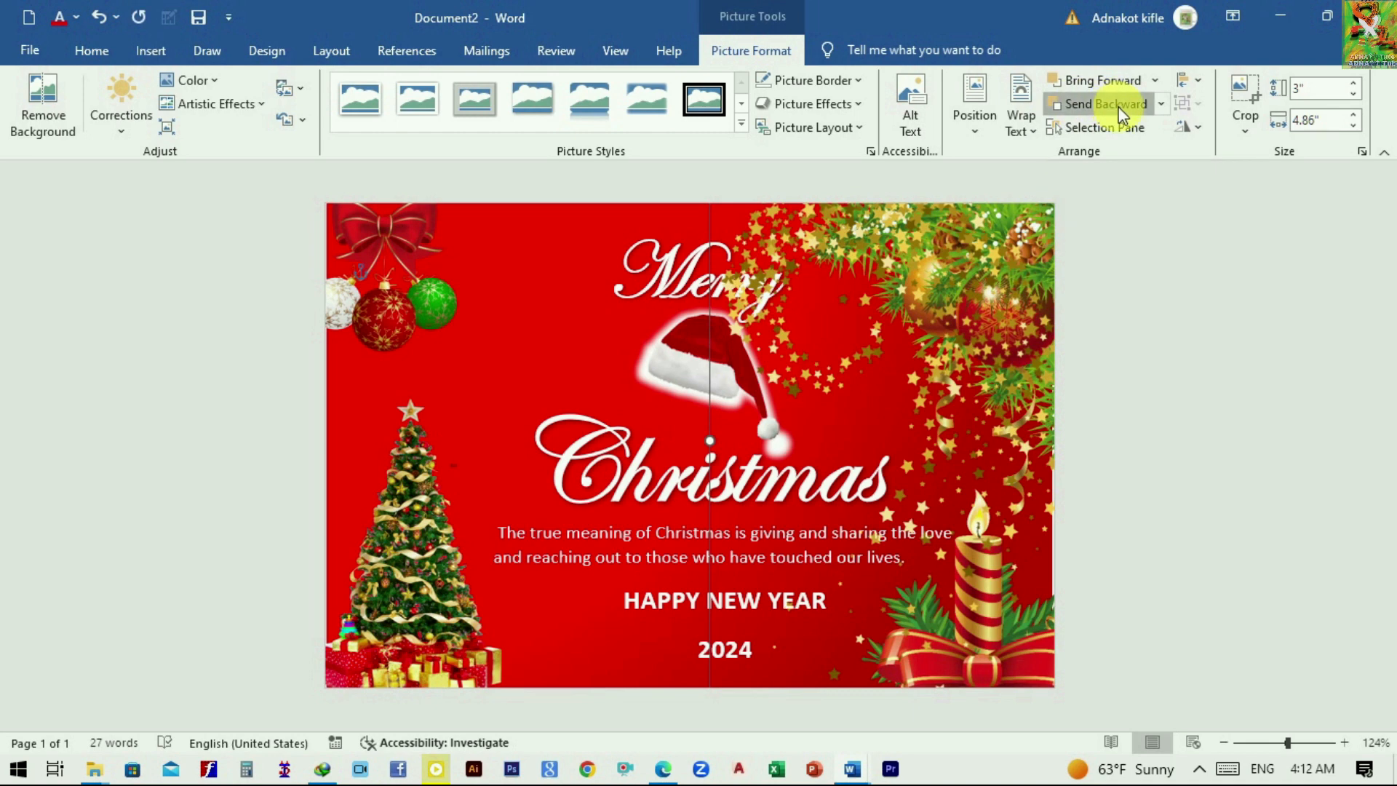
{"action": "left_click", "coordinate": [1118, 109]}
- Copy the star swirl picture and paste a duplicate of it onto the card
{"action": "right_click", "coordinate": [774, 216]}
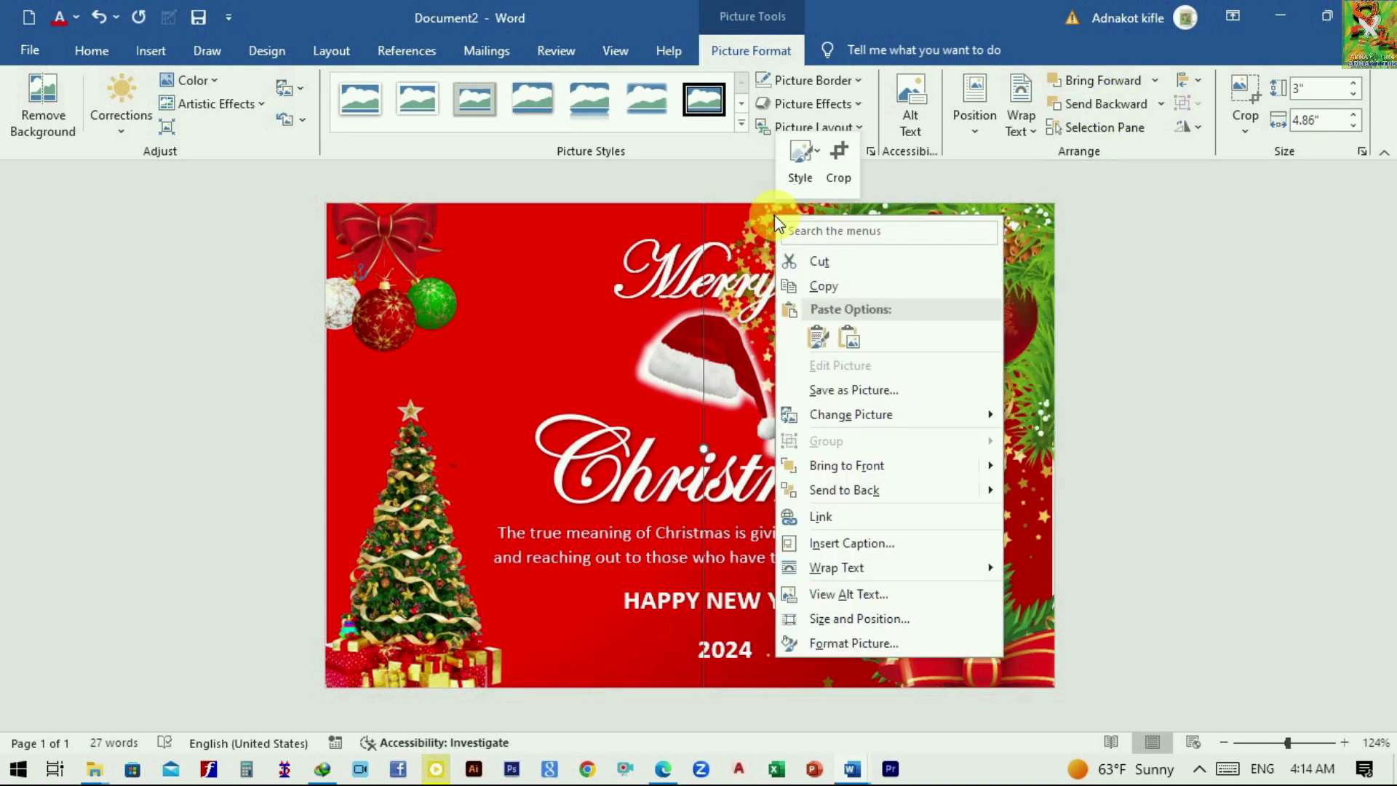
{"action": "left_click", "coordinate": [842, 285]}
{"action": "left_click", "coordinate": [413, 291]}
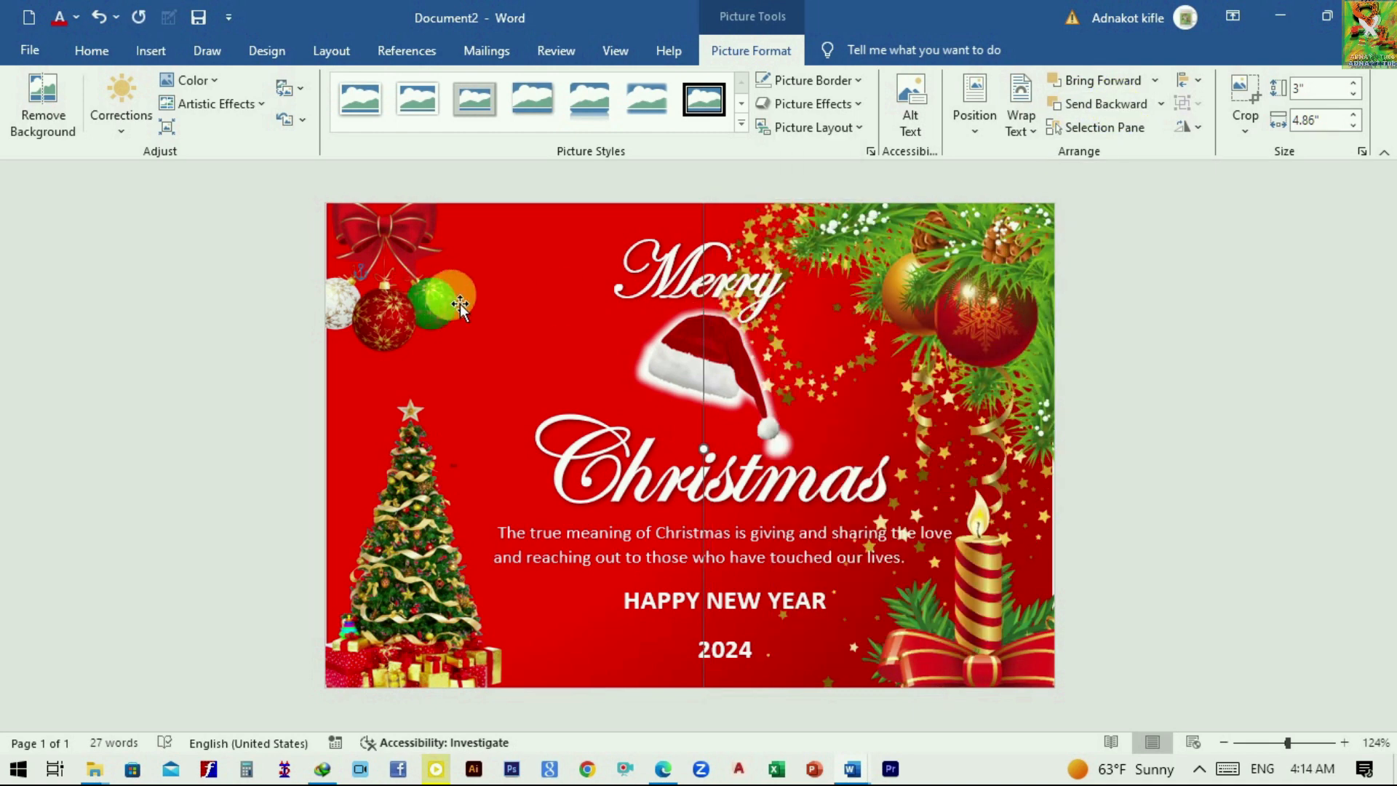
{"action": "right_click", "coordinate": [477, 286]}
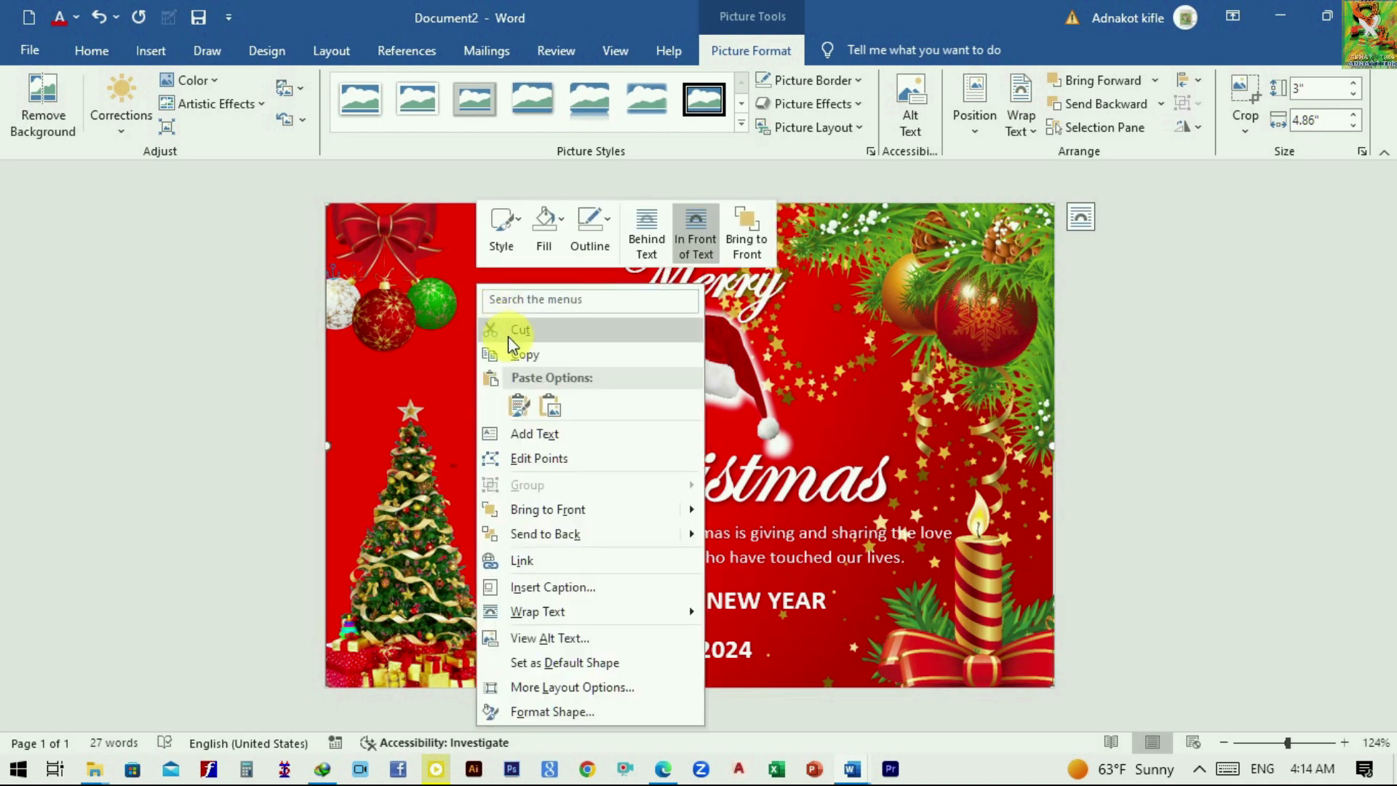
{"action": "left_click", "coordinate": [521, 400]}
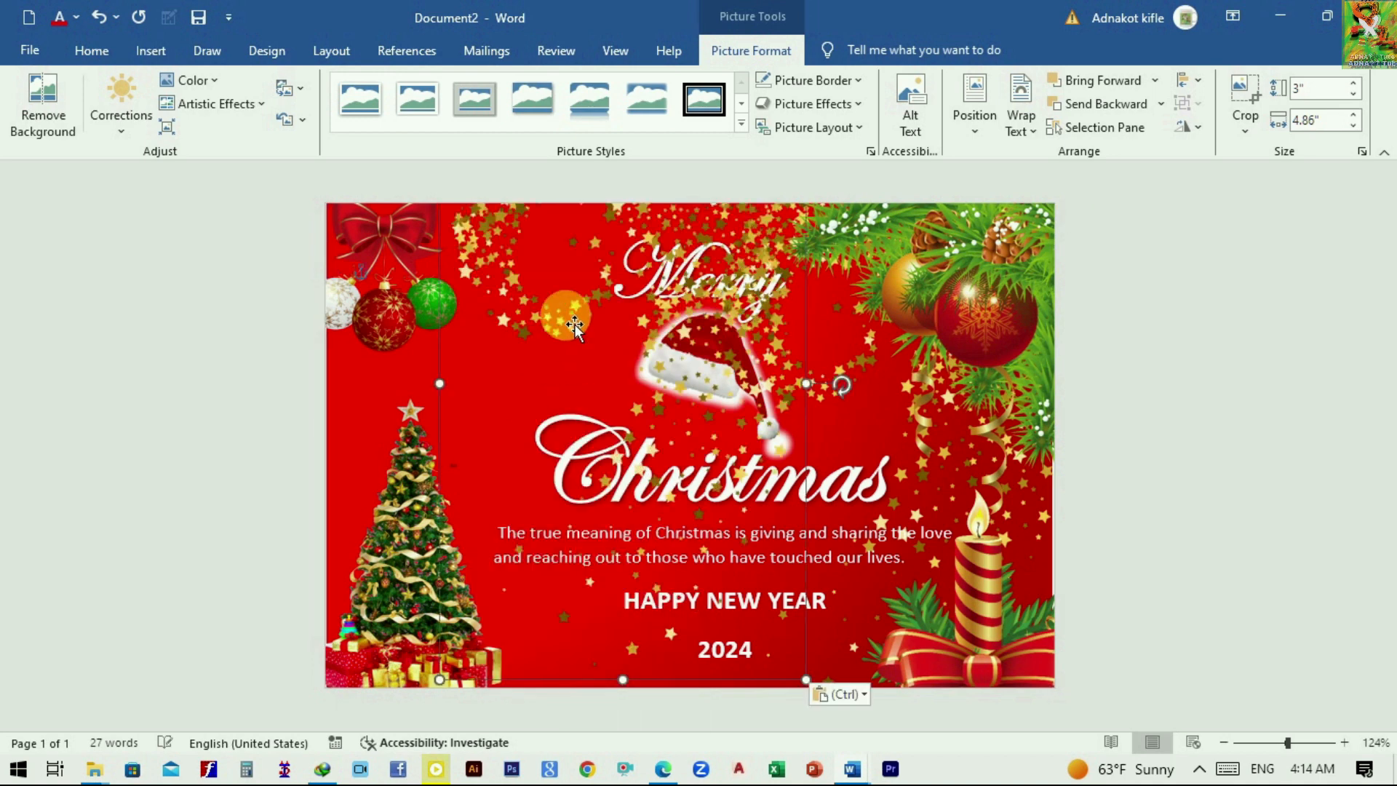
- Shrink the duplicate star swirl to about 2.09 by 3.39 inches and place it over the card's upper-left ornaments
{"action": "left_click_drag", "start_coordinate": [549, 329], "coordinate": [514, 406]}
{"action": "left_click_drag", "start_coordinate": [438, 272], "coordinate": [468, 300]}
{"action": "left_click", "coordinate": [561, 250]}
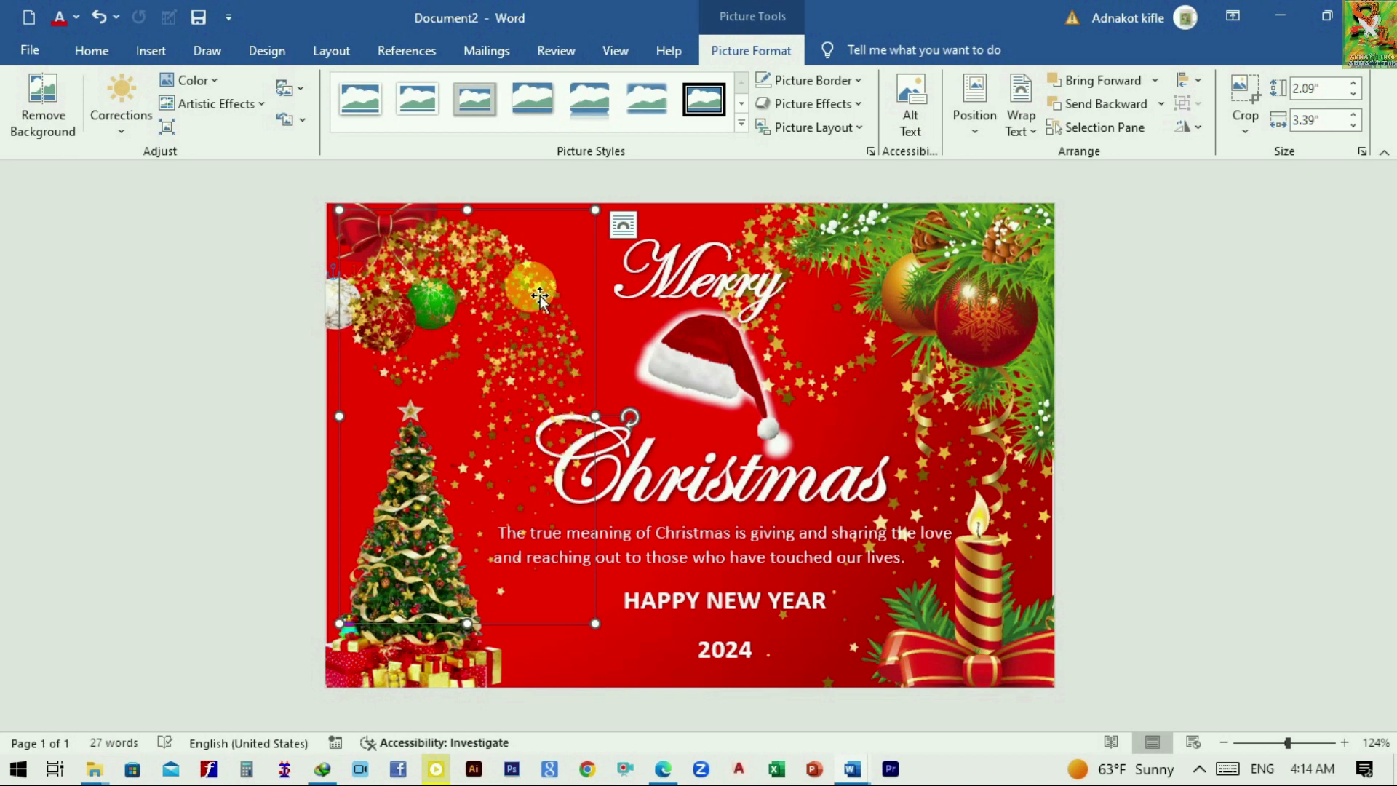
- Crop the upper part off the duplicate star swirl so its width is about 2.2 inches, keeping the scattered lower stars
{"action": "left_click", "coordinate": [1248, 134]}
{"action": "left_click", "coordinate": [1251, 145]}
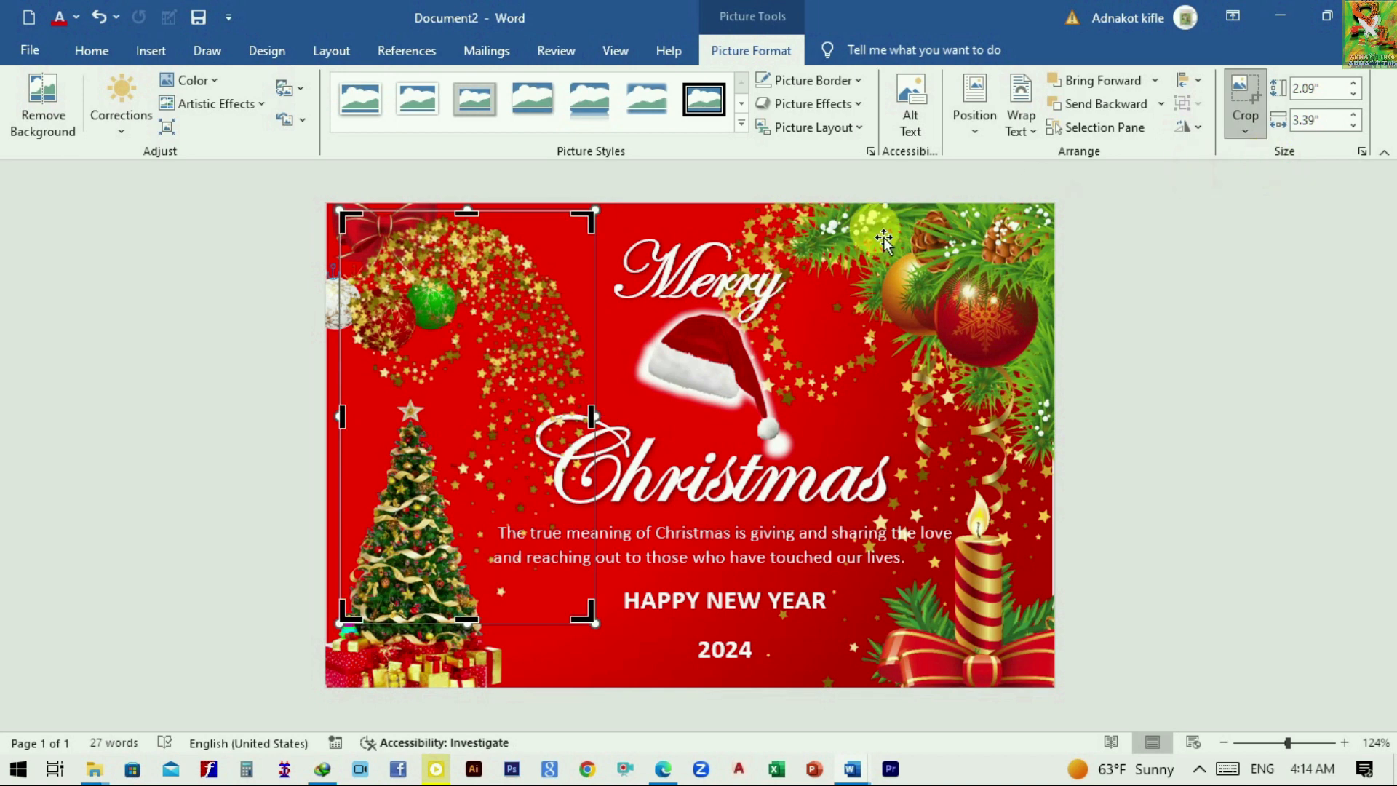
{"action": "left_click_drag", "start_coordinate": [471, 212], "coordinate": [481, 357]}
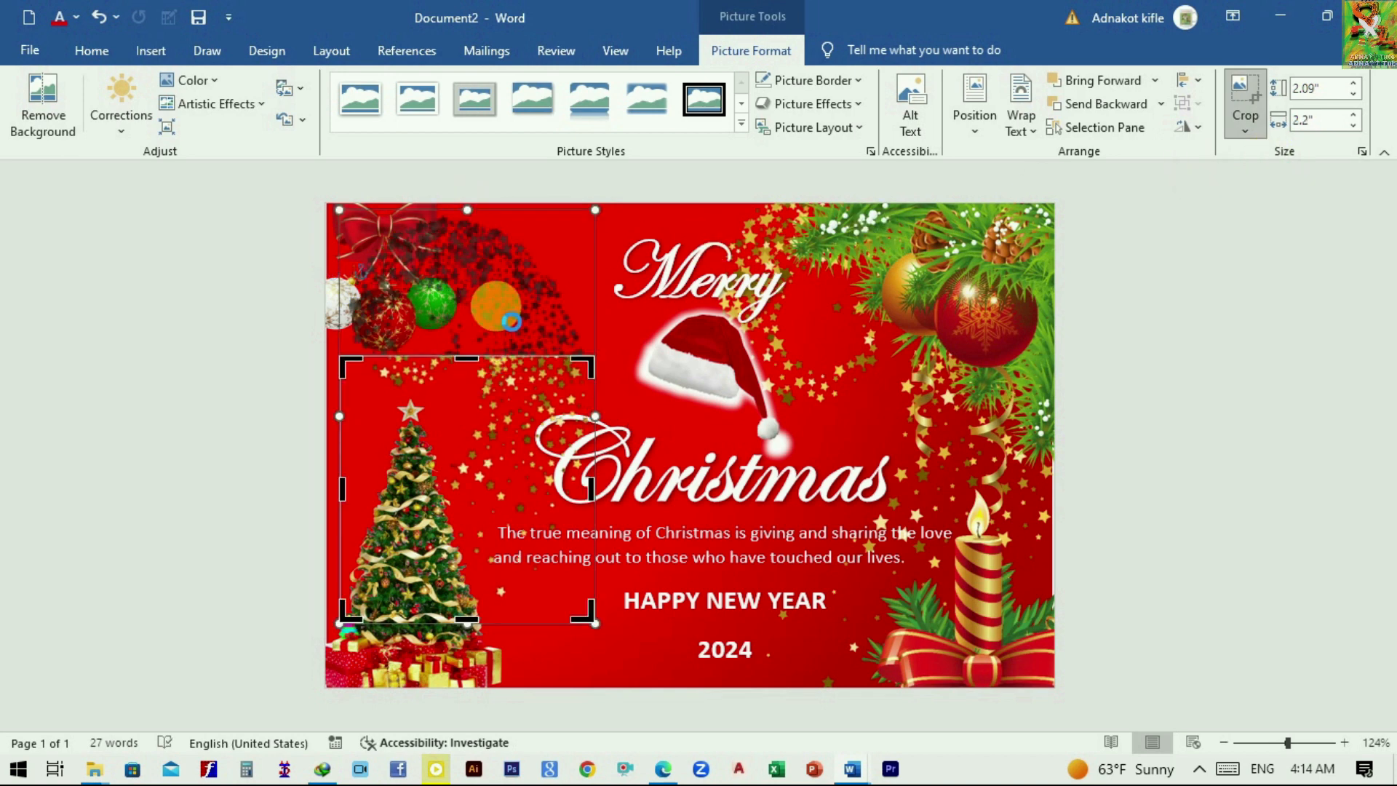
{"action": "left_click", "coordinate": [641, 407]}
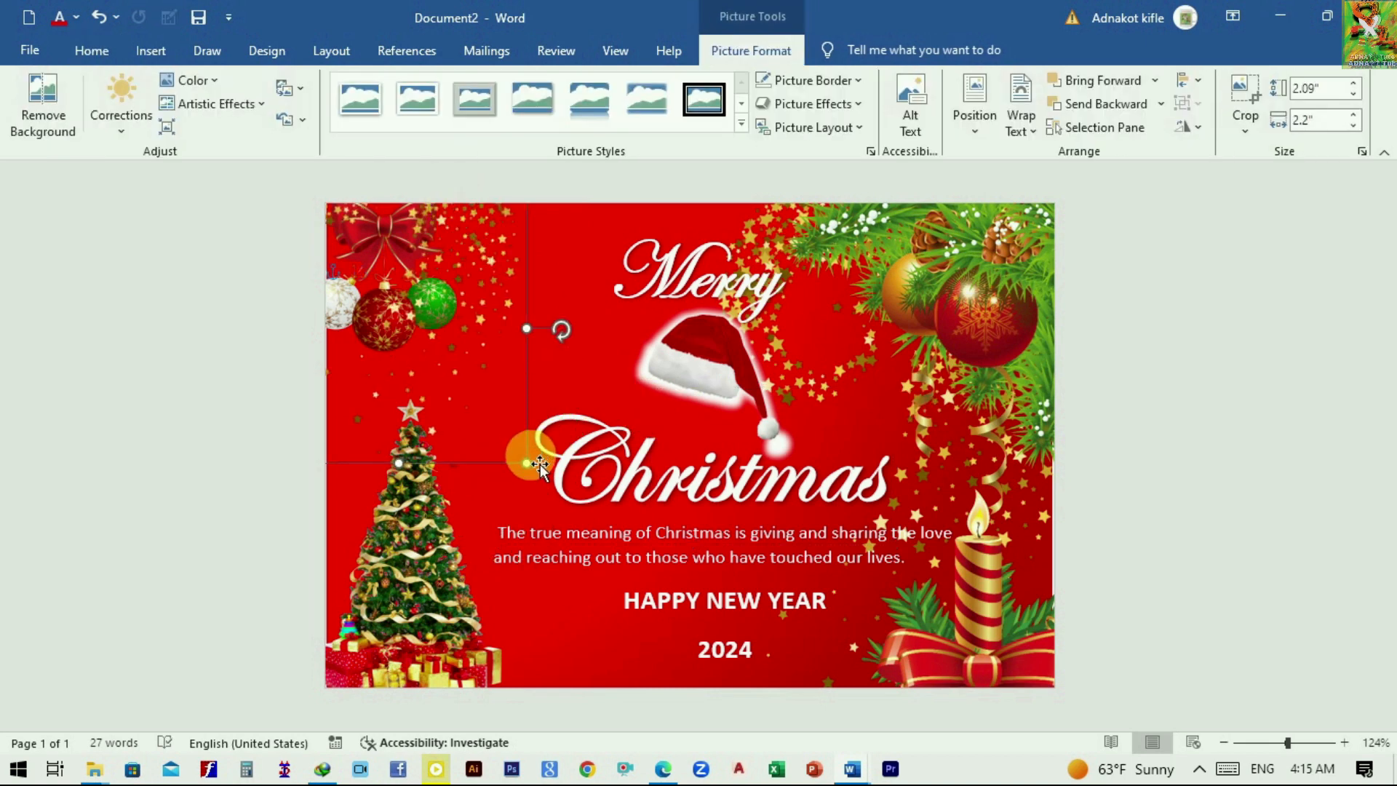
- Enlarge the cropped star picture to about 3.35 by 3.52 inches and shift it toward the card's upper-left corner
{"action": "left_click_drag", "start_coordinate": [574, 502], "coordinate": [659, 574]}
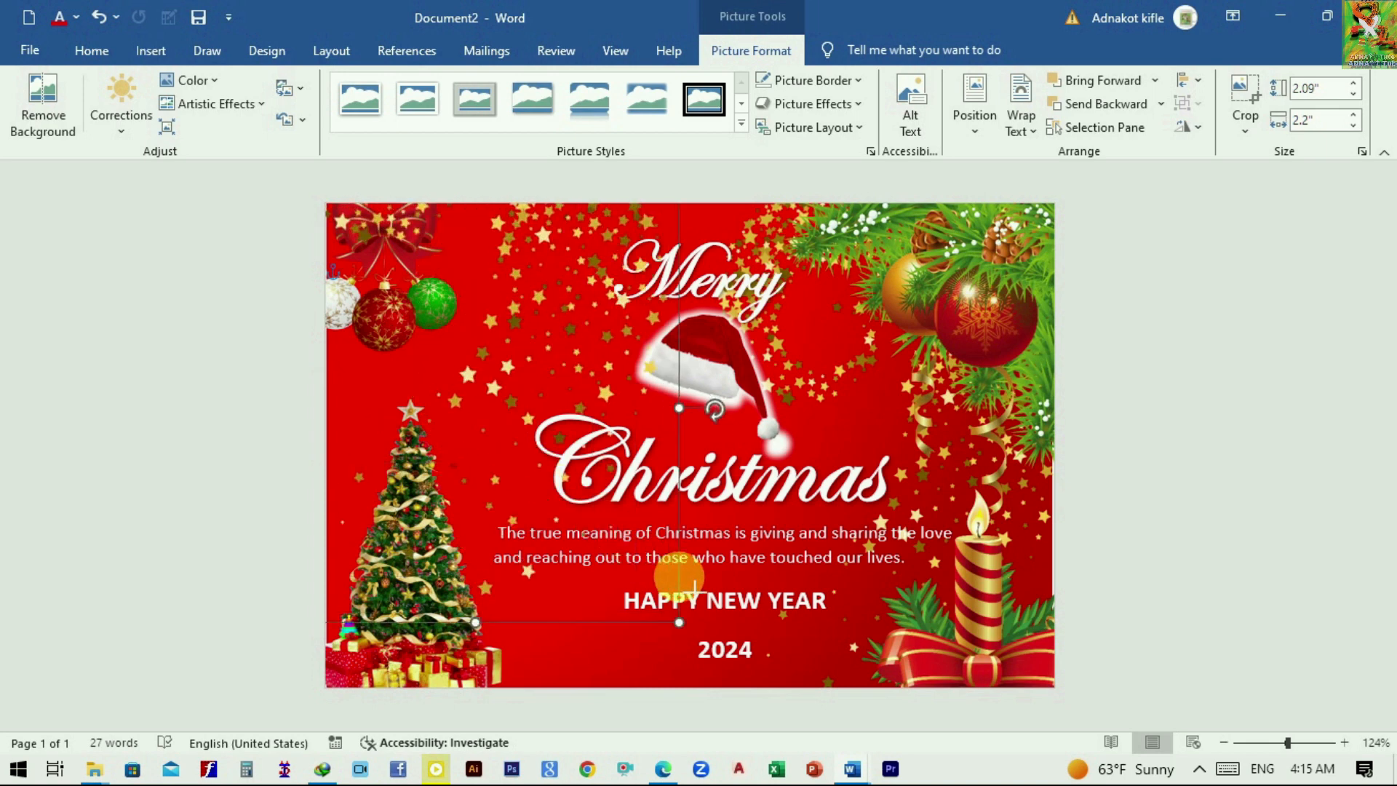
{"action": "left_click_drag", "start_coordinate": [578, 397], "coordinate": [518, 387]}
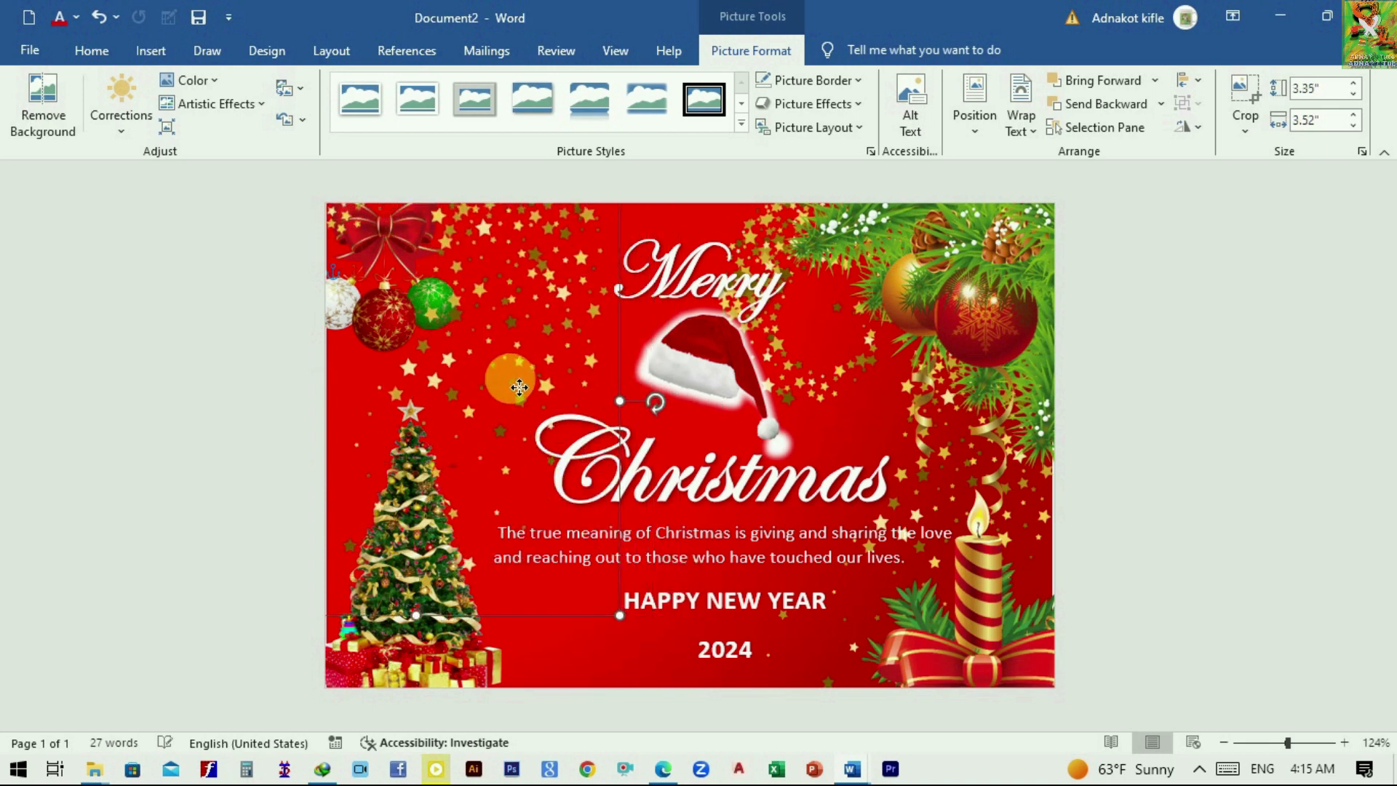
- Layer the cropped stars above the red background but behind the bow and ornaments, and shift them farther left
{"action": "left_click", "coordinate": [1161, 103]}
{"action": "left_click", "coordinate": [1133, 158]}
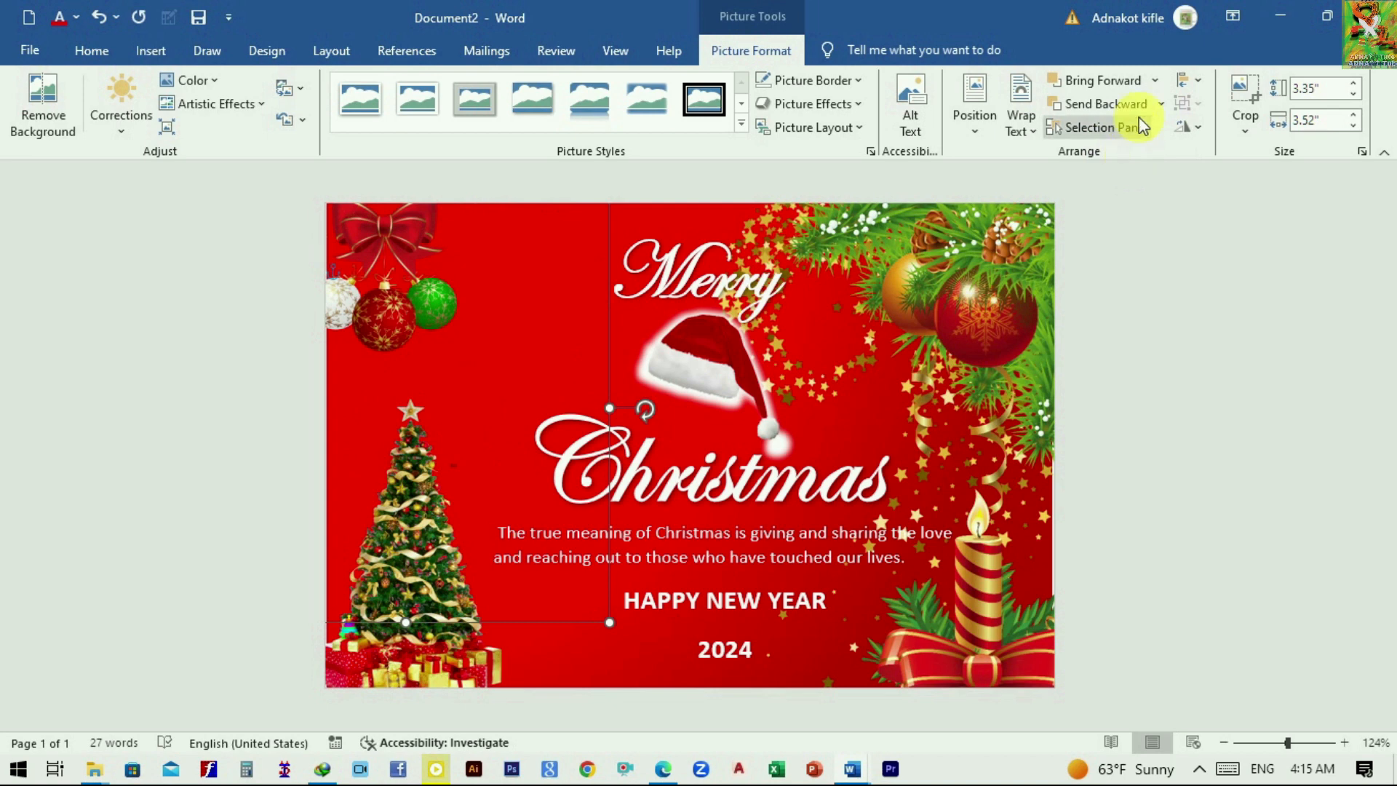
{"action": "left_click", "coordinate": [1138, 86]}
{"action": "left_click_drag", "start_coordinate": [534, 299], "coordinate": [470, 275]}
{"action": "key", "text": "ctrl+z"}
{"action": "scroll", "coordinate": [487, 337], "scroll_direction": "up", "scroll_amount": 1, "text": "ctrl"}
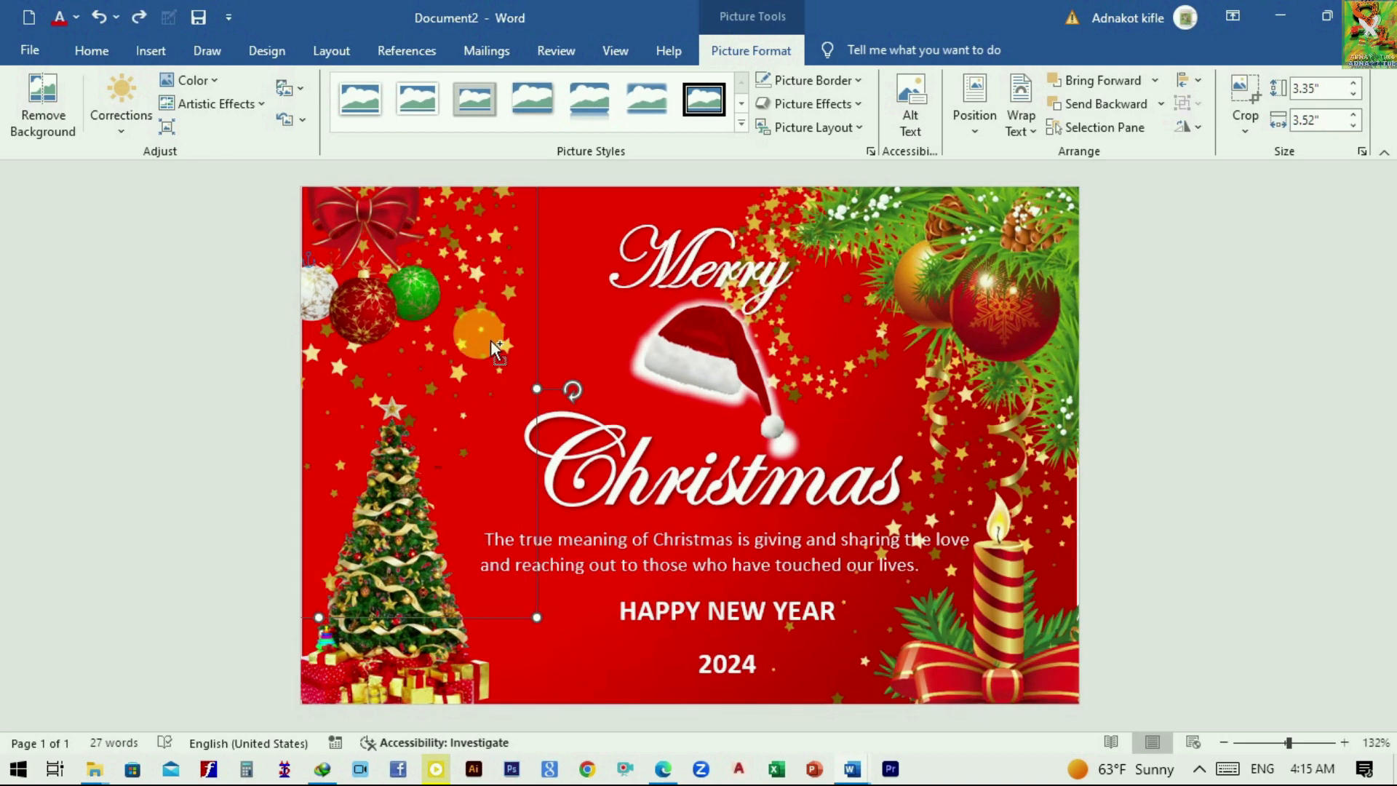
- Duplicate the cropped star picture, rotate the copy counterclockwise, and scatter it across the lower part of the card
{"action": "left_click_drag", "start_coordinate": [482, 351], "coordinate": [689, 487]}
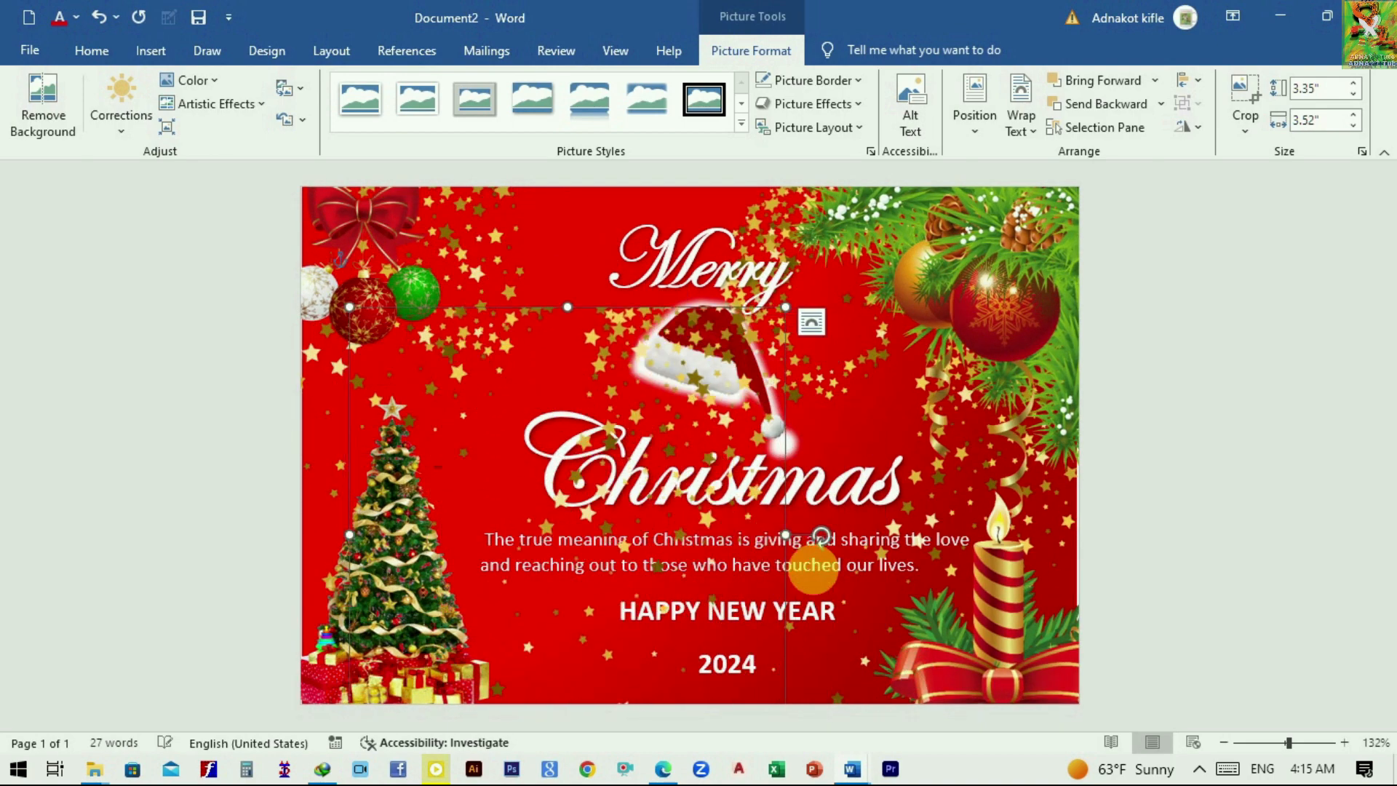
{"action": "left_click_drag", "start_coordinate": [820, 536], "coordinate": [779, 424]}
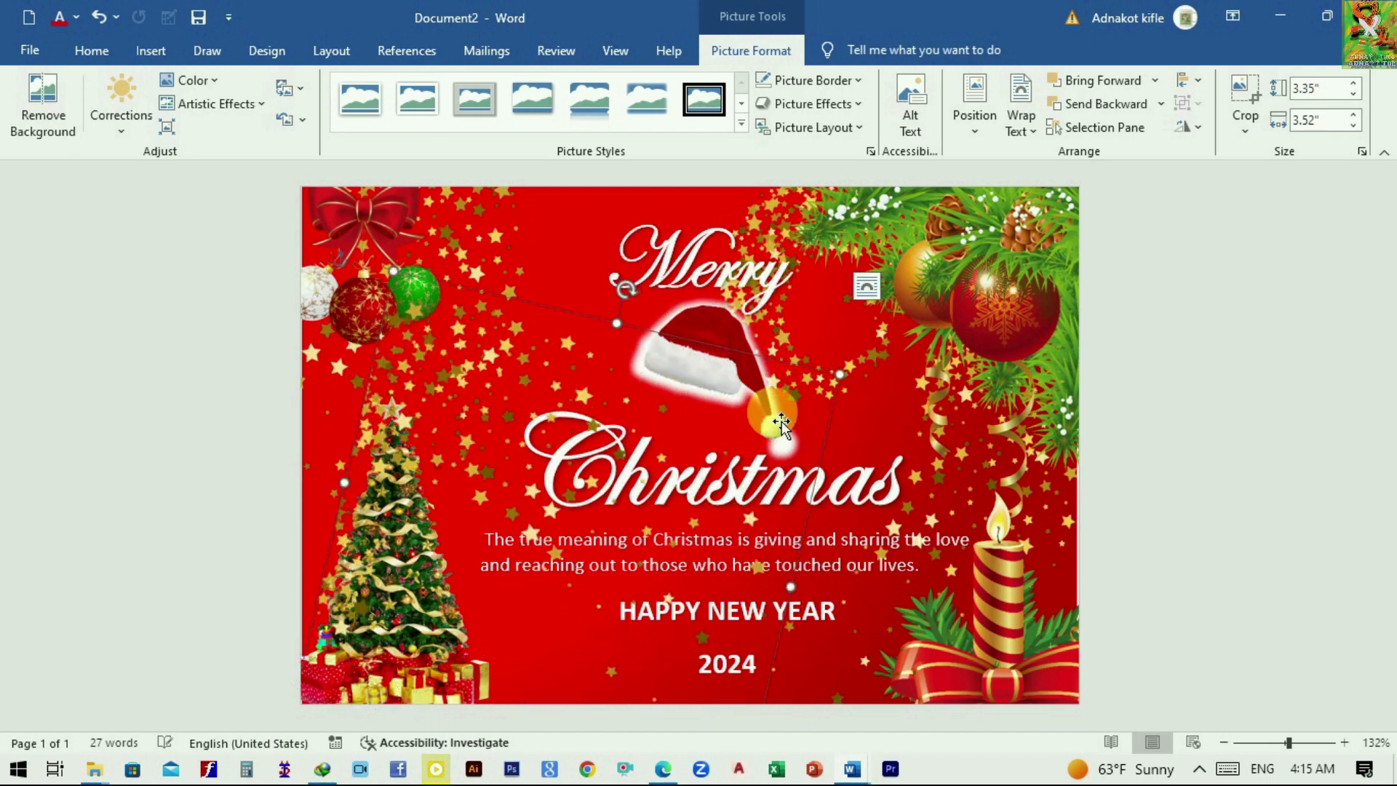
{"action": "left_click_drag", "start_coordinate": [686, 411], "coordinate": [799, 542]}
{"action": "left_click_drag", "start_coordinate": [618, 582], "coordinate": [613, 584]}
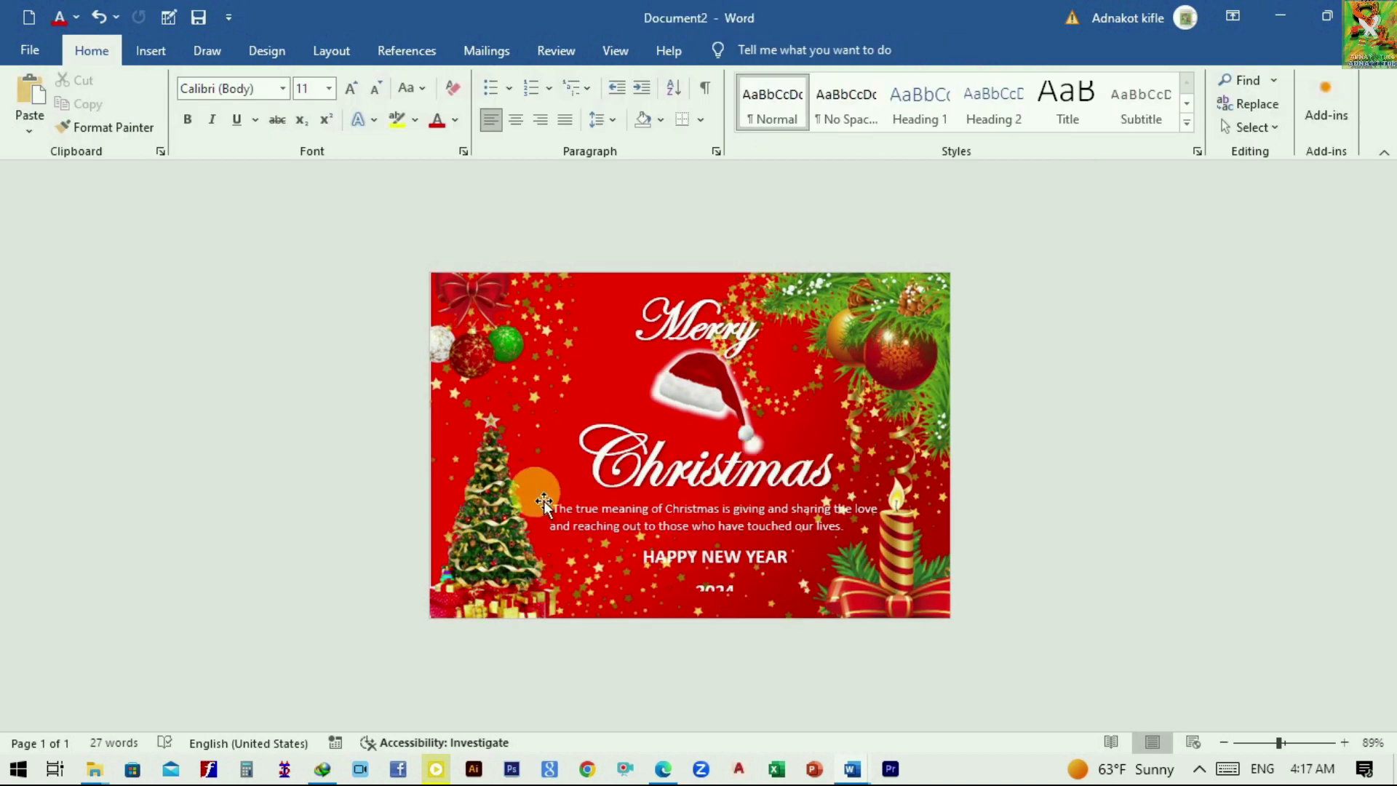
- Enlarge the Christmas tree picture slightly and reposition it in the card's lower-left corner
{"action": "left_click_drag", "start_coordinate": [514, 509], "coordinate": [583, 392]}
{"action": "left_click_drag", "start_coordinate": [531, 484], "coordinate": [517, 490]}
{"action": "left_click", "coordinate": [733, 342]}
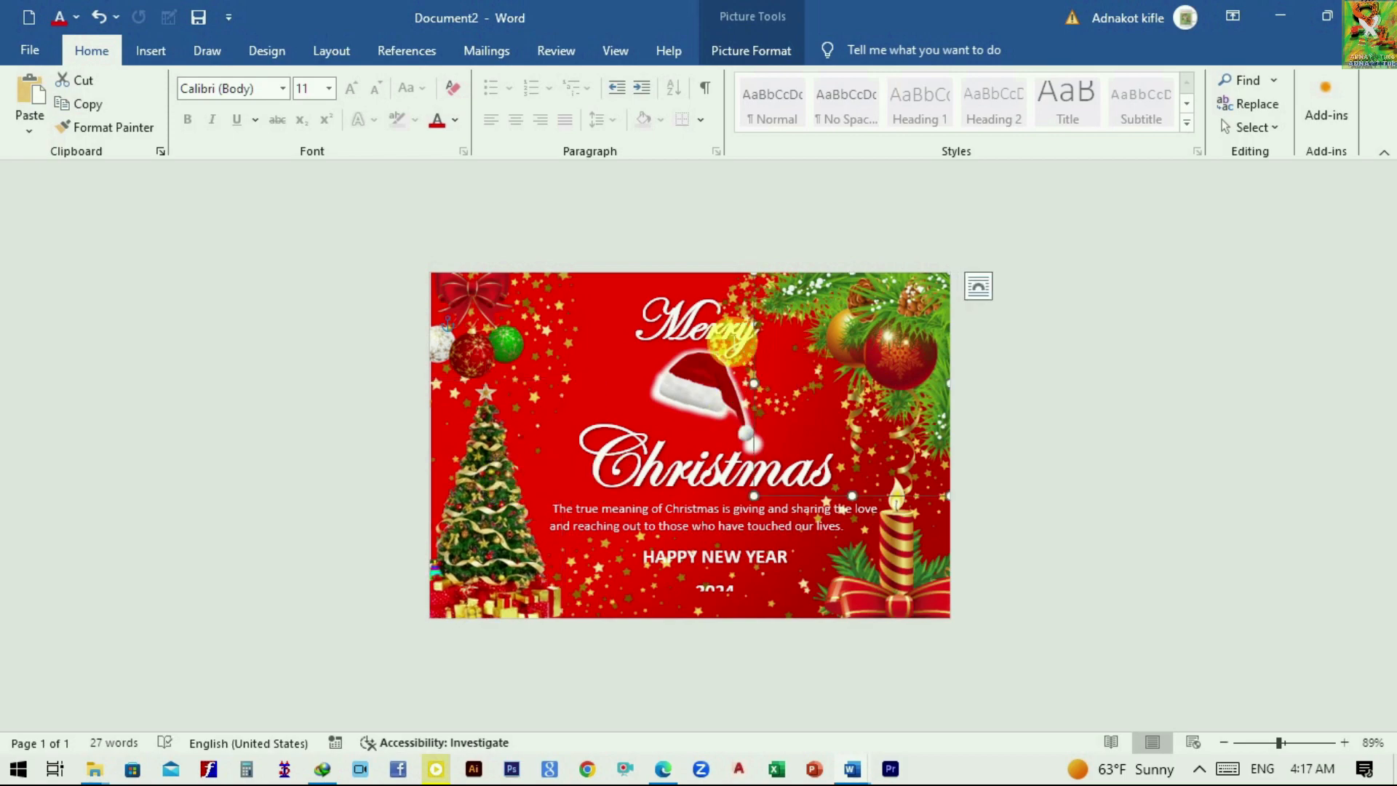